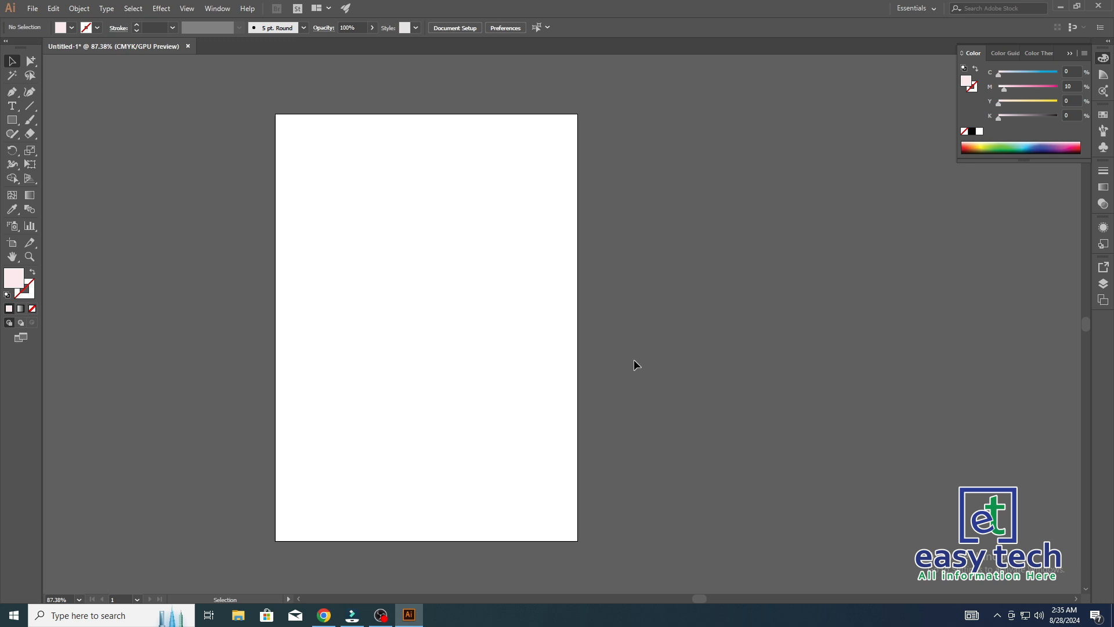
# - Draw a closed curved shape about 276 by 213 pt on the artboard with the Pen tool and delete it
pyautogui.moveTo(419, 234); pyautogui.dragTo(473, 235)
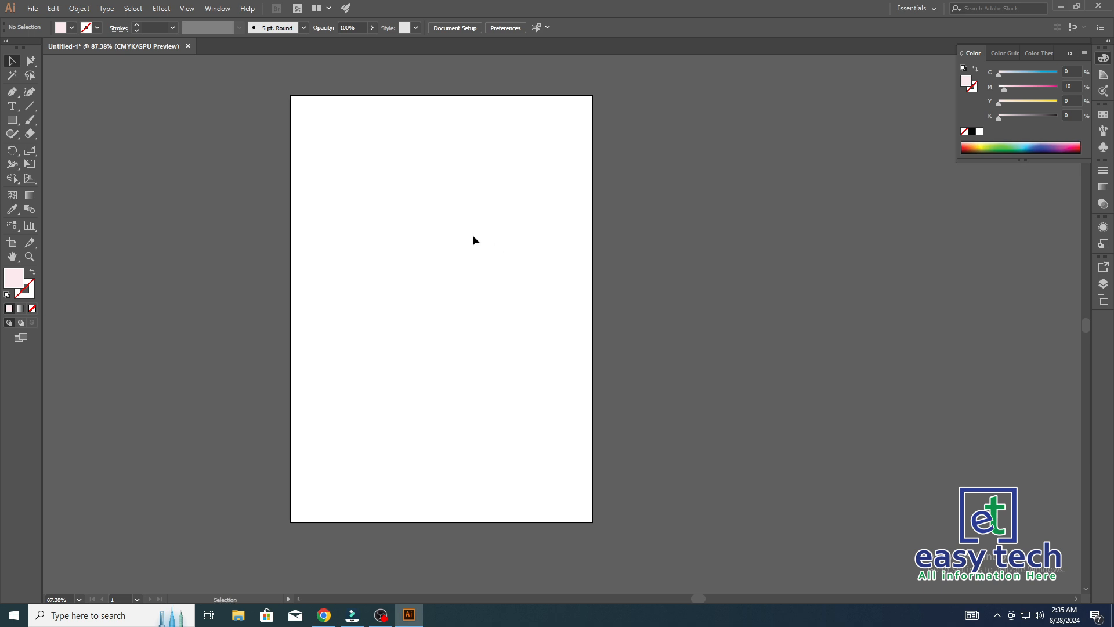
pyautogui.click(12, 92)
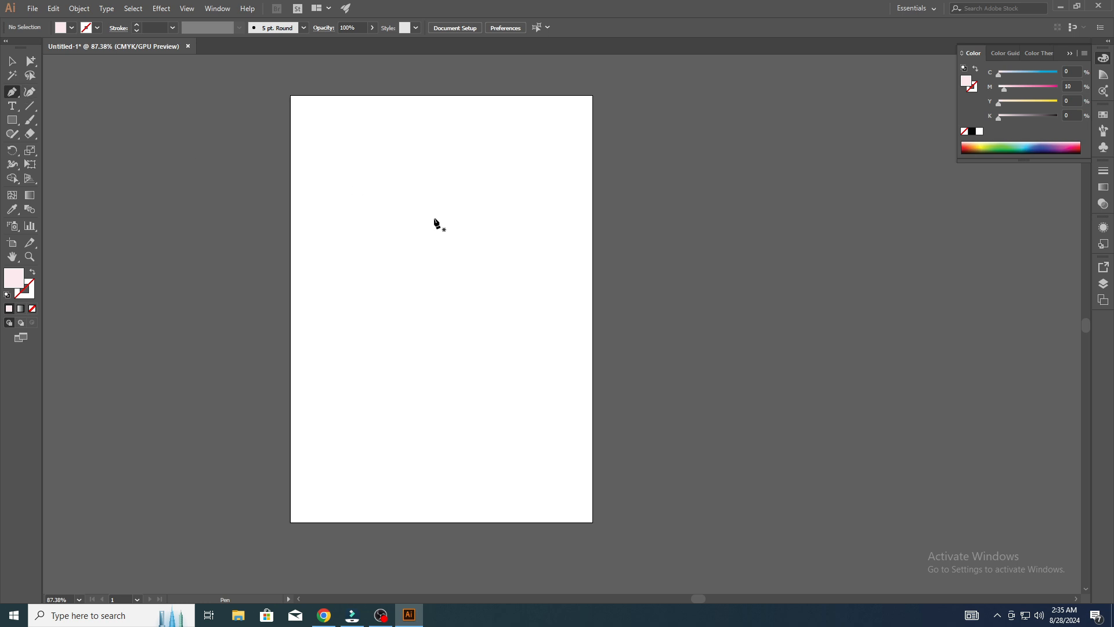
pyautogui.moveTo(371, 266)
pyautogui.mouseDown()
pyautogui.moveTo(383, 241)
pyautogui.moveTo(458, 223)
pyautogui.mouseUp()
pyautogui.moveTo(503, 263); pyautogui.dragTo(411, 331)
pyautogui.moveTo(365, 301); pyautogui.dragTo(369, 287)
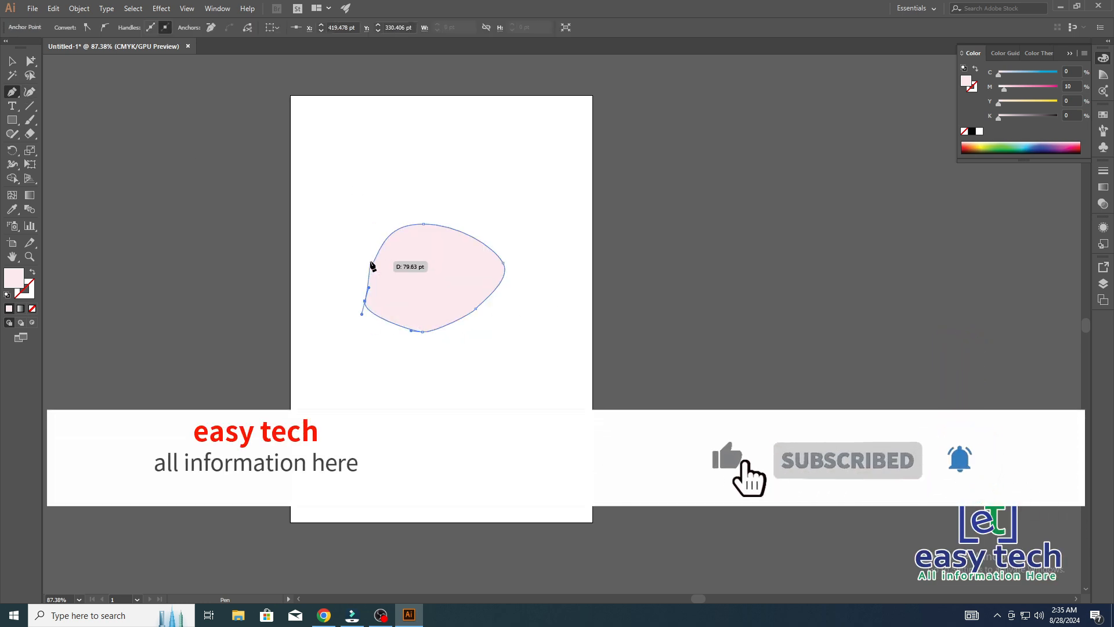
pyautogui.click(371, 266)
pyautogui.press('v')
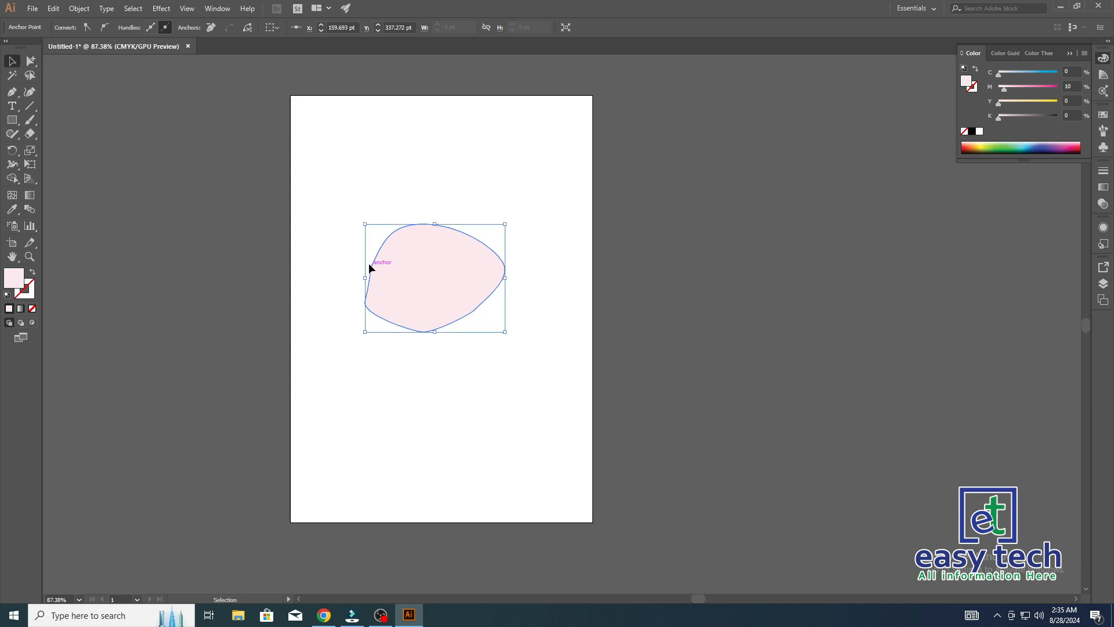
pyautogui.moveTo(360, 172); pyautogui.dragTo(443, 320)
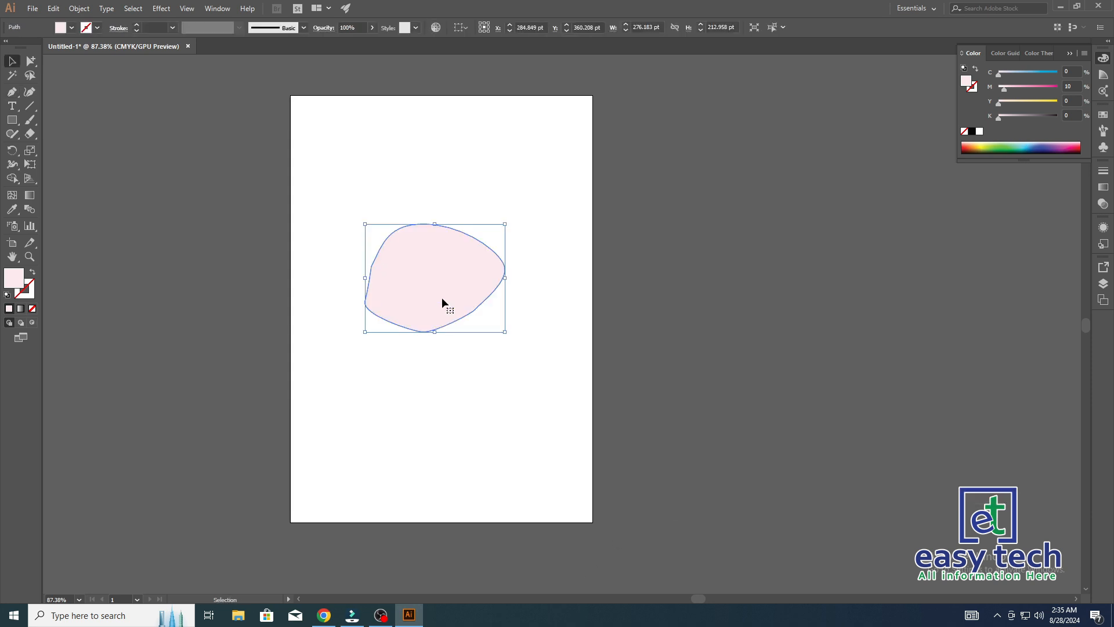
pyautogui.press('Delete')
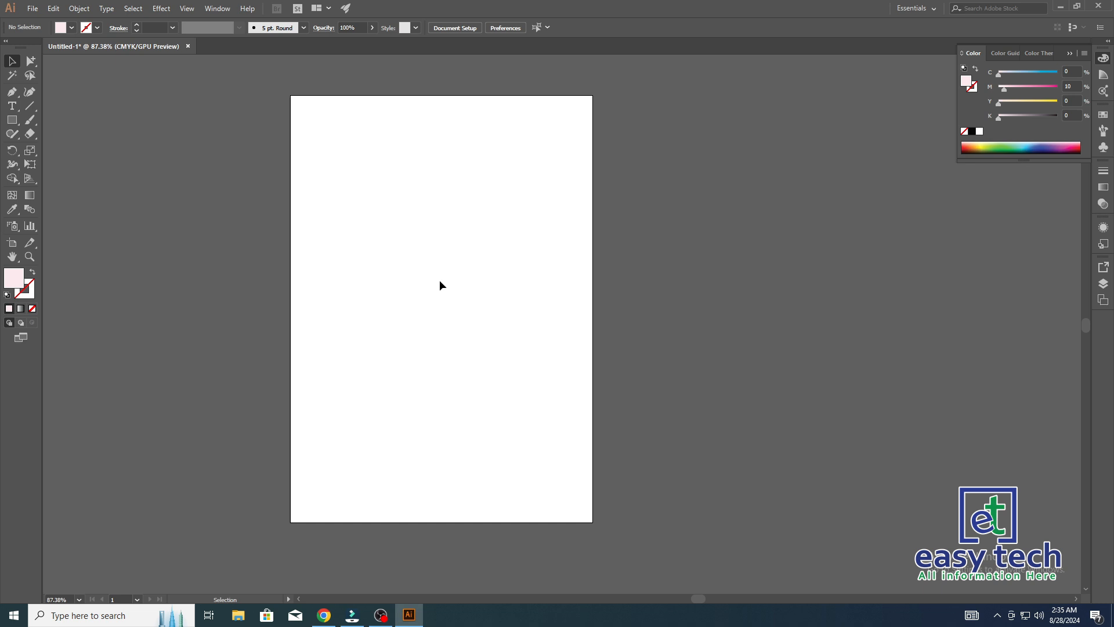
# - Draw a five-pointed star about 405 by 400 pt with the Star tool and move it fully onto the artboard
pyautogui.scroll(-1, 440, 280)
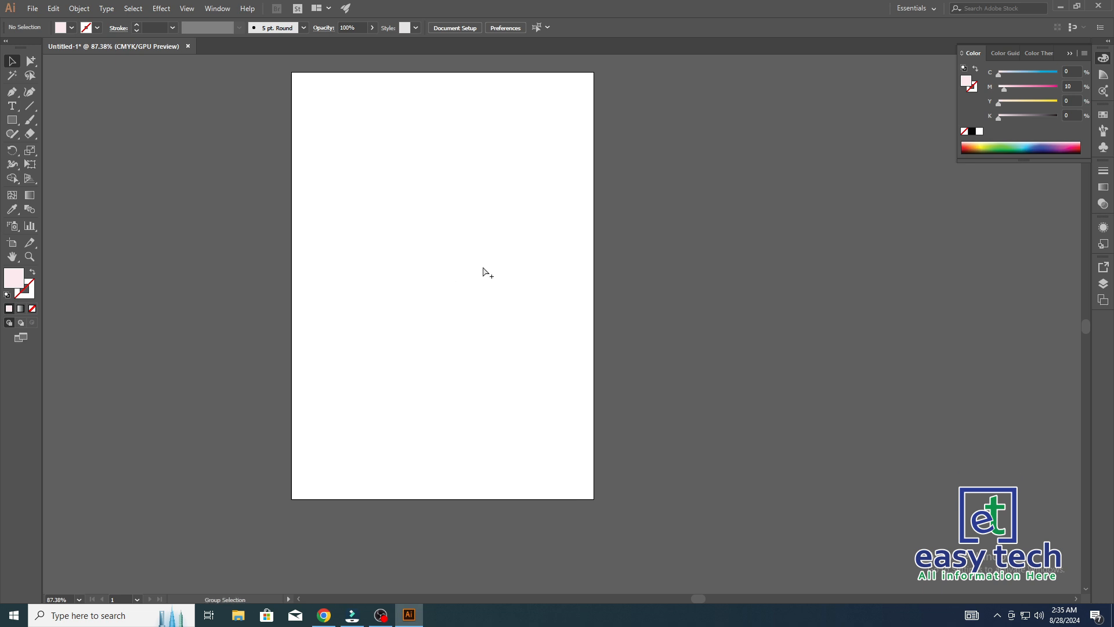
pyautogui.scroll(2, 465, 267)
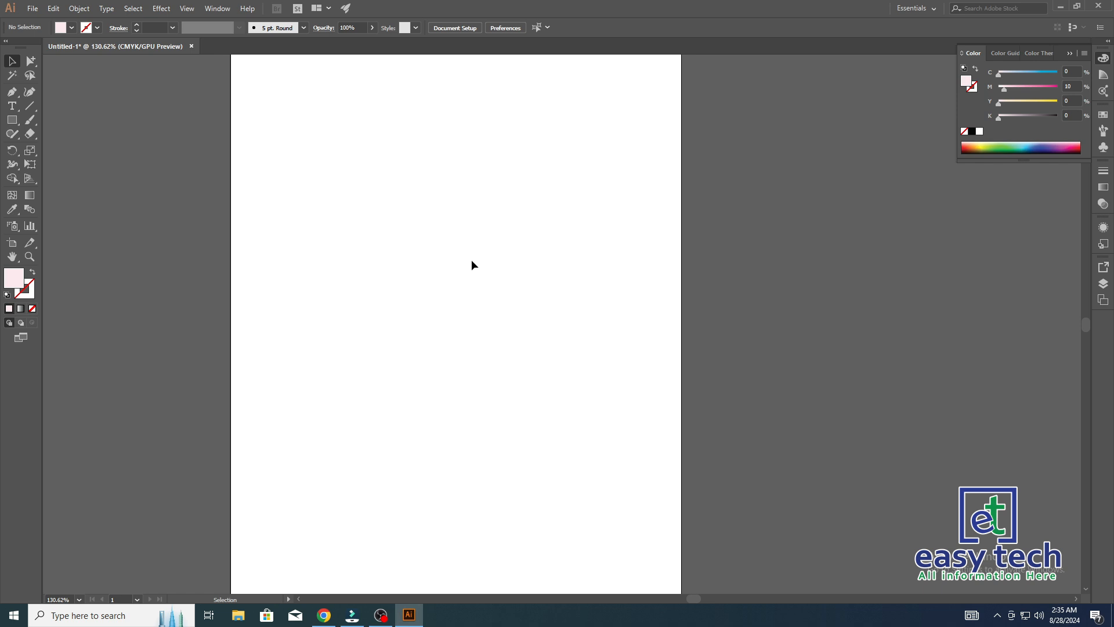
pyautogui.scroll(-1, 451, 274)
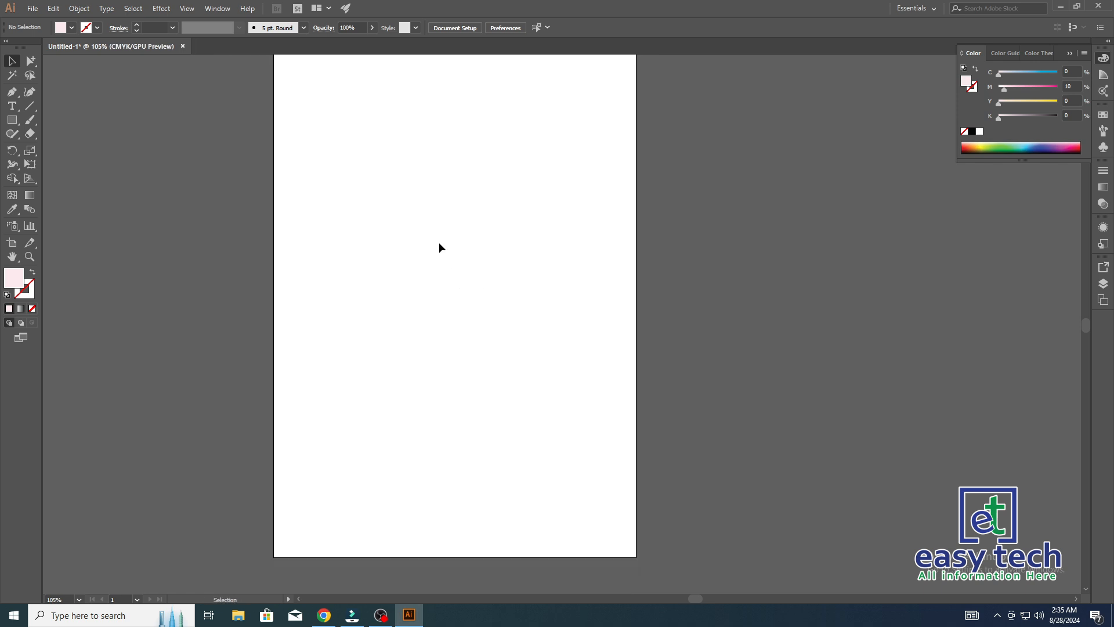
pyautogui.moveTo(470, 211); pyautogui.dragTo(478, 258)
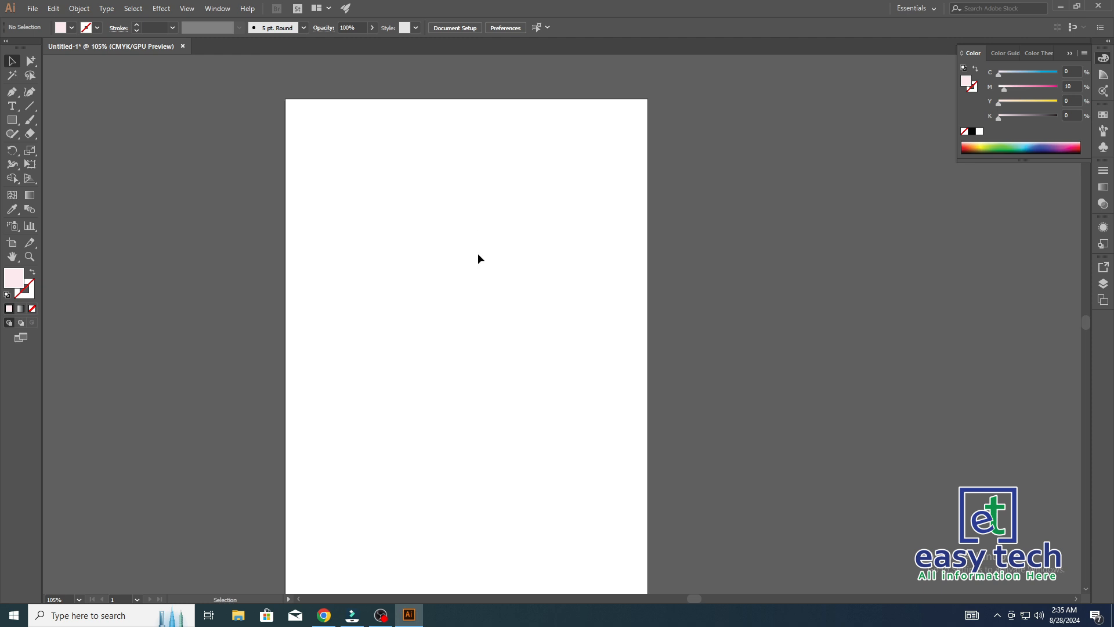
pyautogui.click(12, 120)
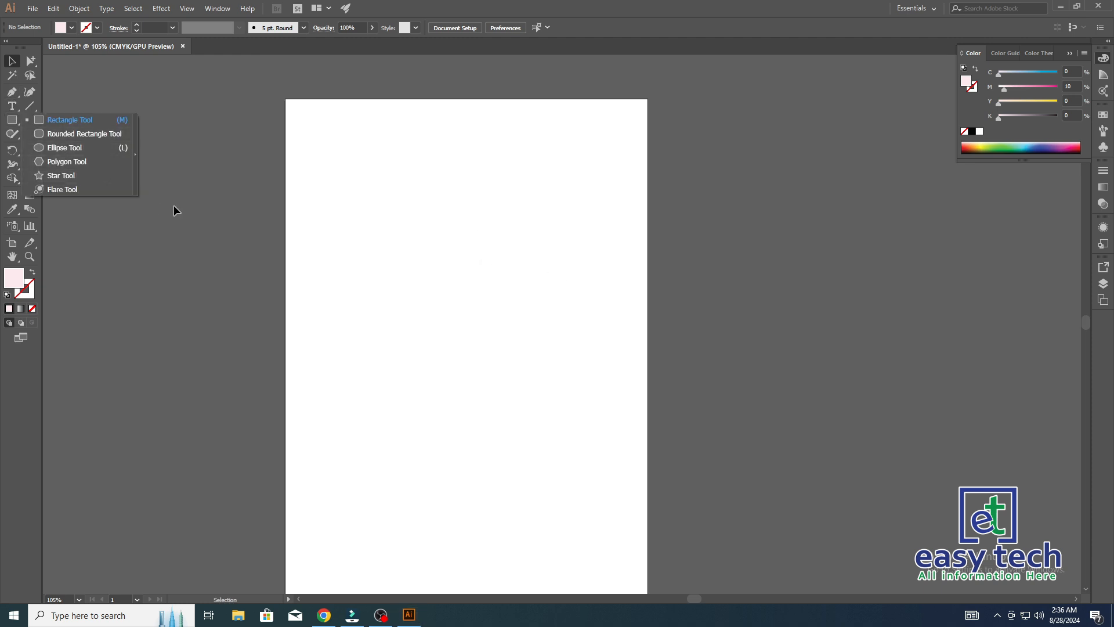
pyautogui.click(69, 175)
pyautogui.moveTo(380, 249); pyautogui.dragTo(472, 330)
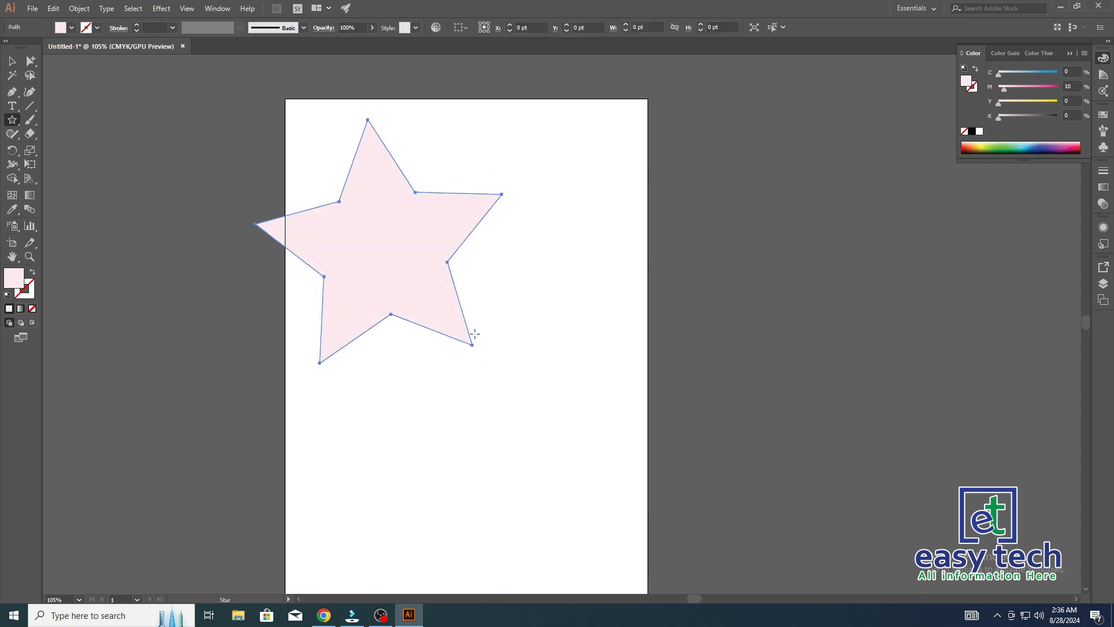
pyautogui.press('v')
pyautogui.moveTo(390, 217); pyautogui.dragTo(461, 286)
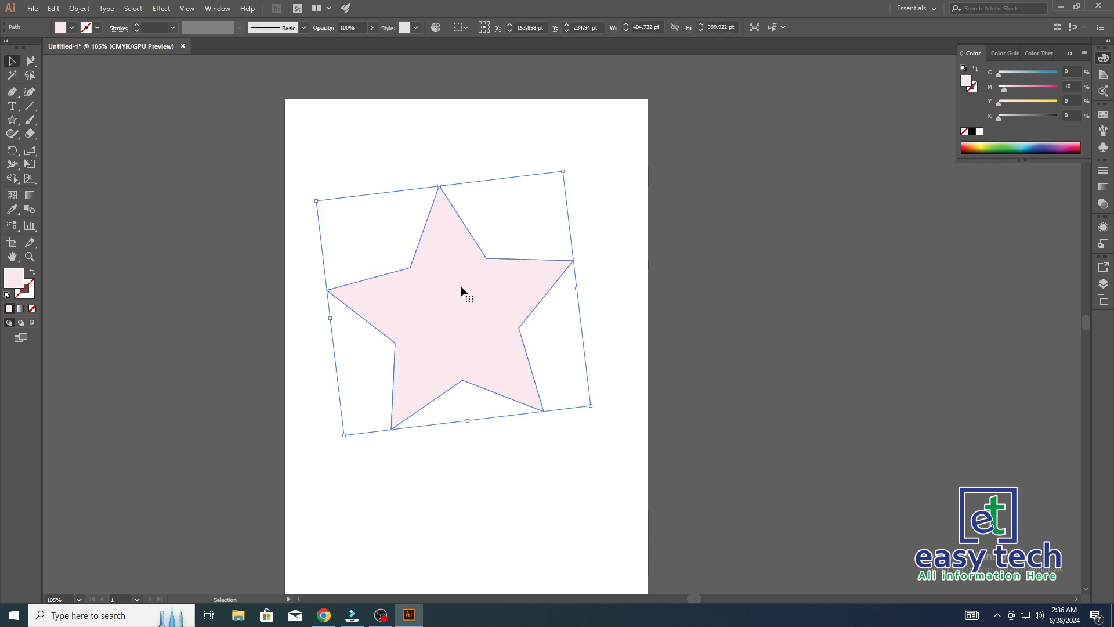
pyautogui.click(521, 135)
pyautogui.press('space')
pyautogui.moveTo(545, 241); pyautogui.dragTo(497, 232)
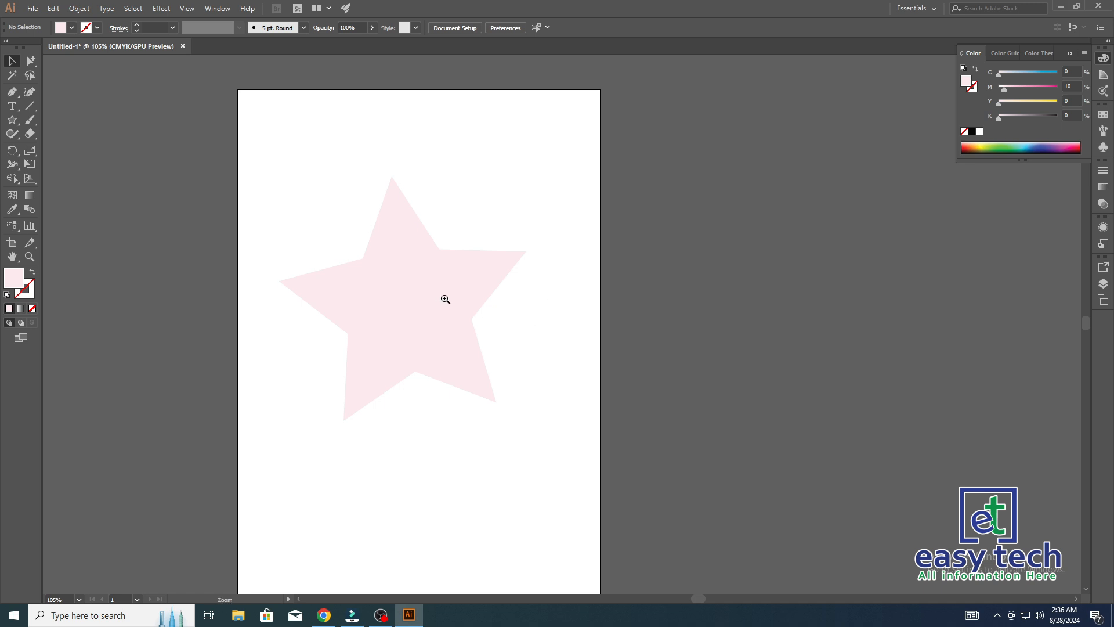
pyautogui.scroll(2, 445, 298)
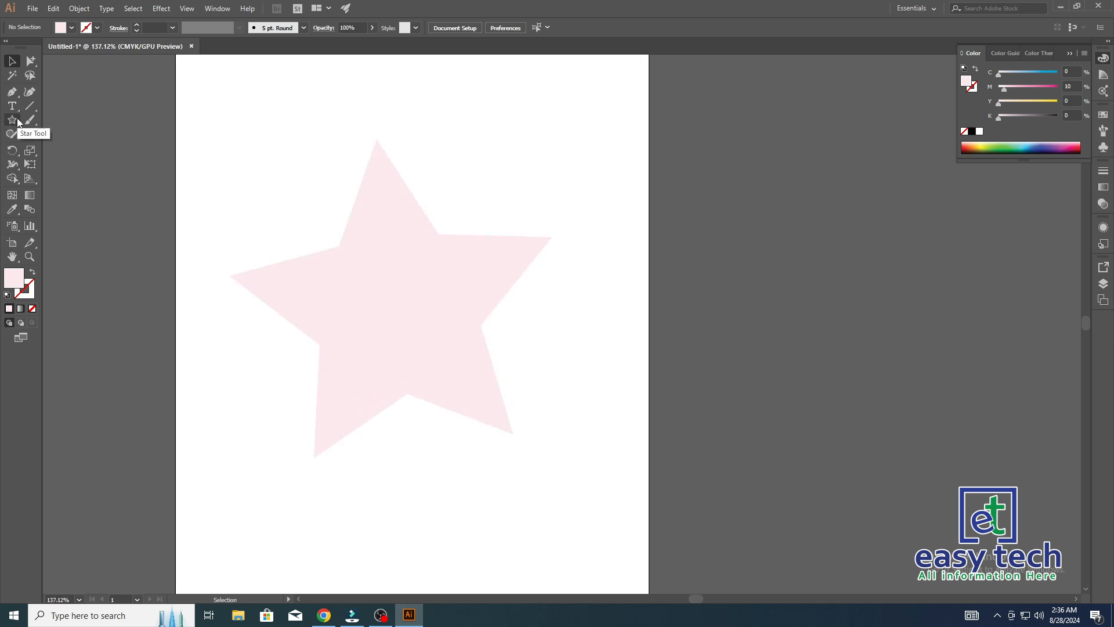
pyautogui.click(368, 263)
pyautogui.click(480, 167)
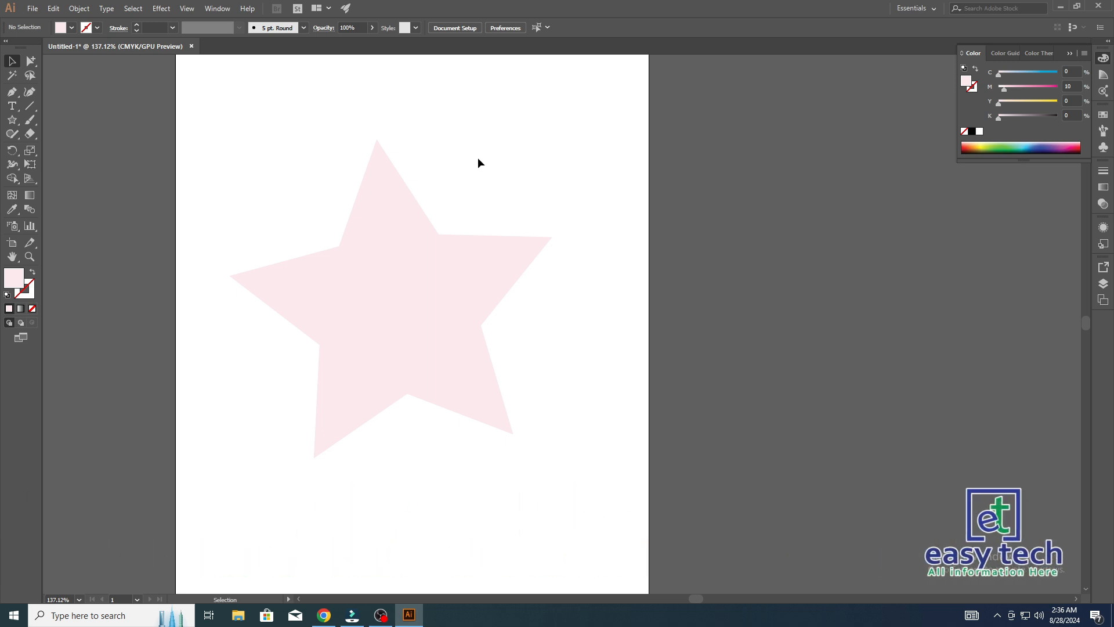
pyautogui.click(390, 276)
pyautogui.click(560, 243)
pyautogui.moveTo(522, 247); pyautogui.dragTo(479, 332)
pyautogui.hotkey('ctrl', 'shift', 'a')
pyautogui.press('space')
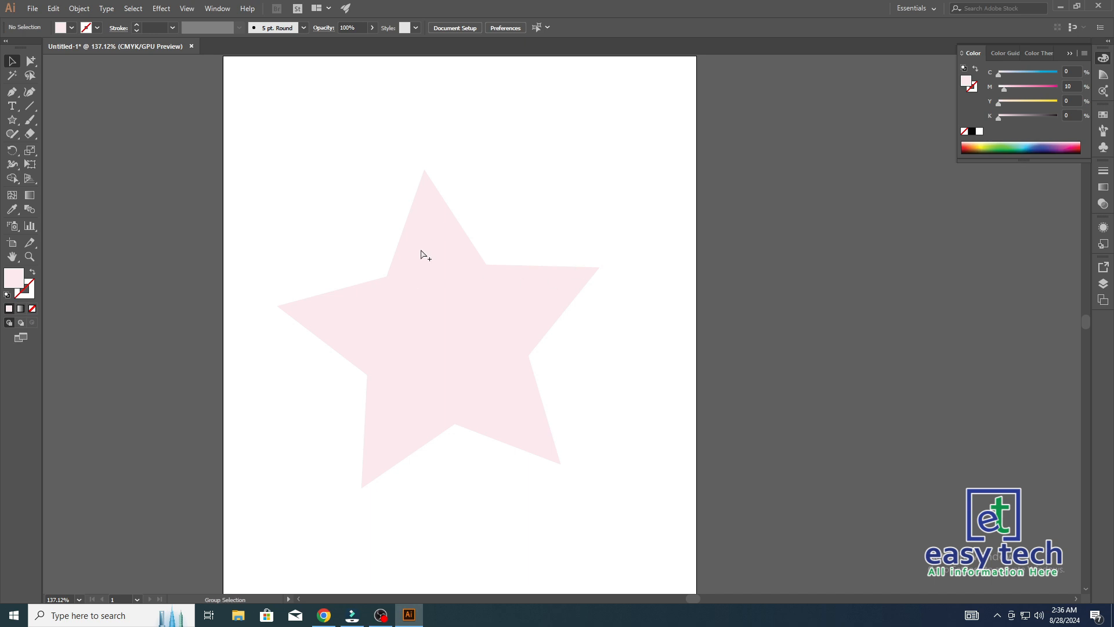
# - Trace the star with the Pen tool from the inner corner left of its upper tip, around the upper and right tips
pyautogui.moveTo(409, 219); pyautogui.dragTo(453, 230)
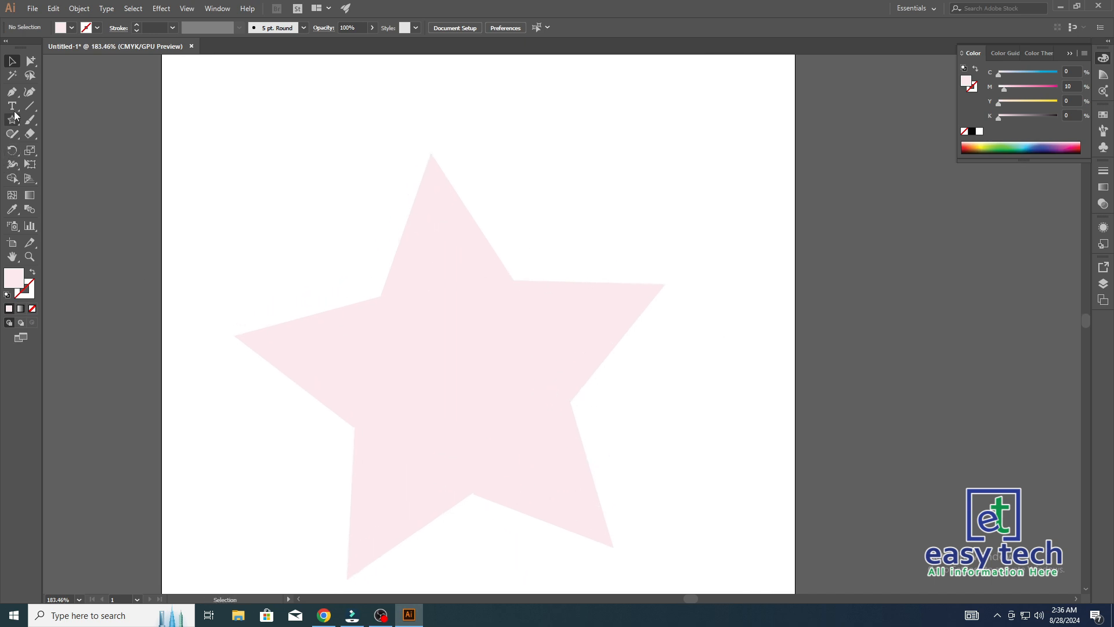
pyautogui.click(12, 91)
pyautogui.moveTo(368, 296); pyautogui.dragTo(436, 340)
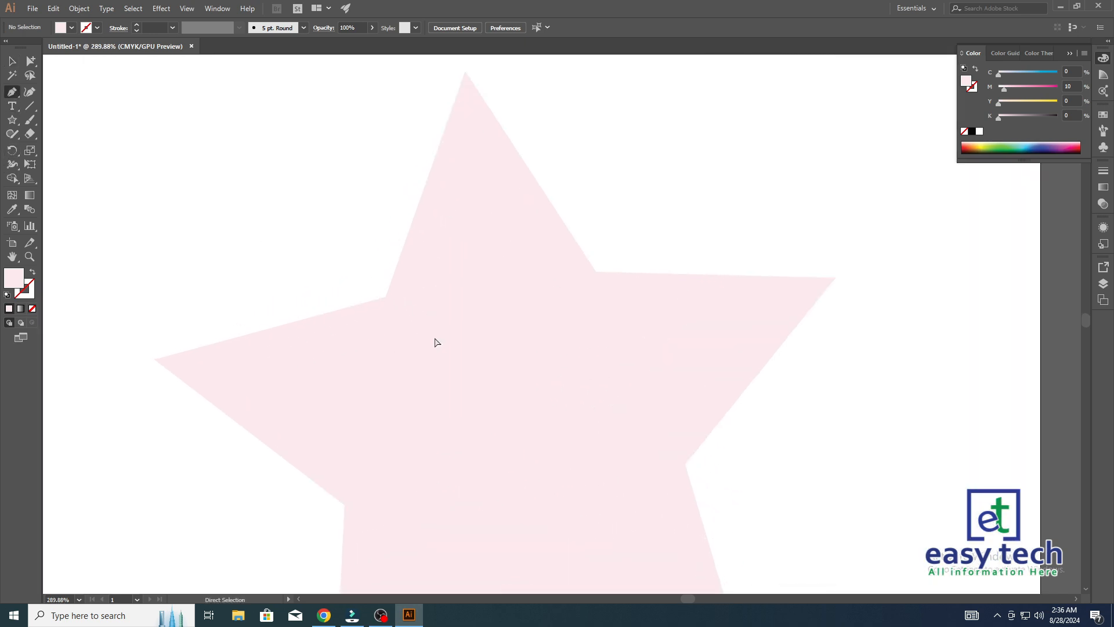
pyautogui.moveTo(398, 281); pyautogui.dragTo(389, 364)
pyautogui.click(379, 365)
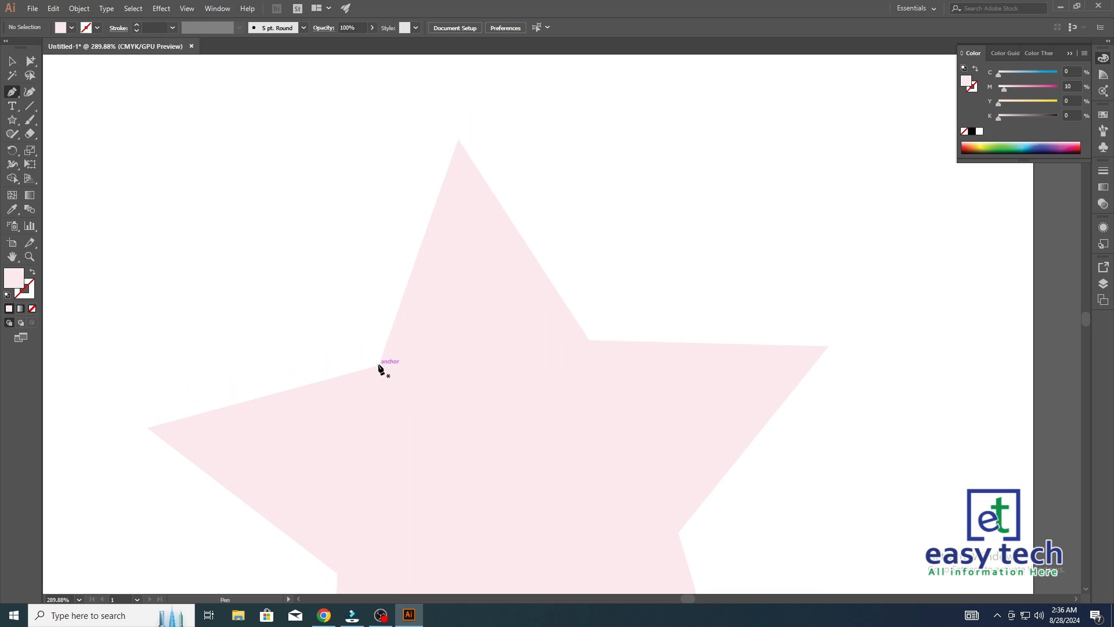
pyautogui.click(458, 140)
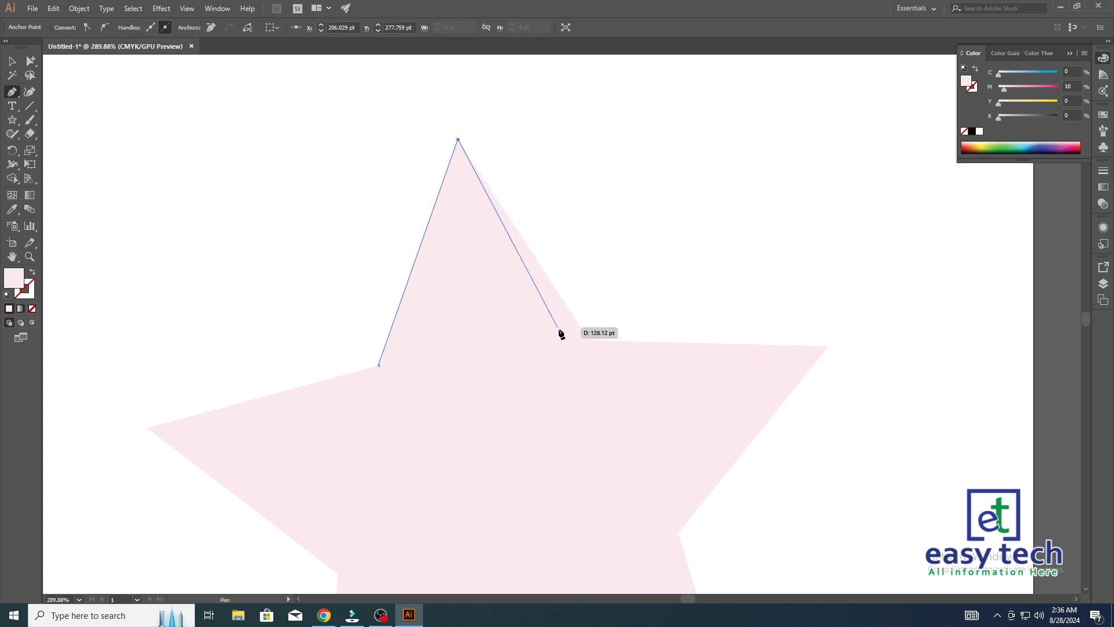
pyautogui.click(587, 338)
pyautogui.moveTo(542, 390); pyautogui.dragTo(423, 316)
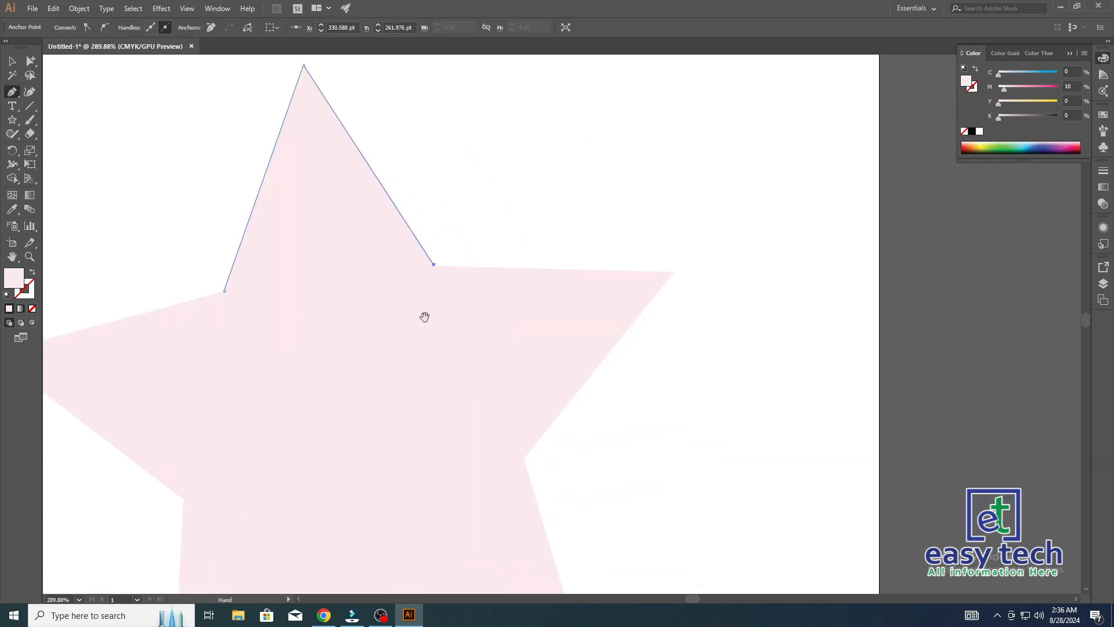
pyautogui.click(675, 271)
pyautogui.moveTo(622, 386); pyautogui.dragTo(623, 297)
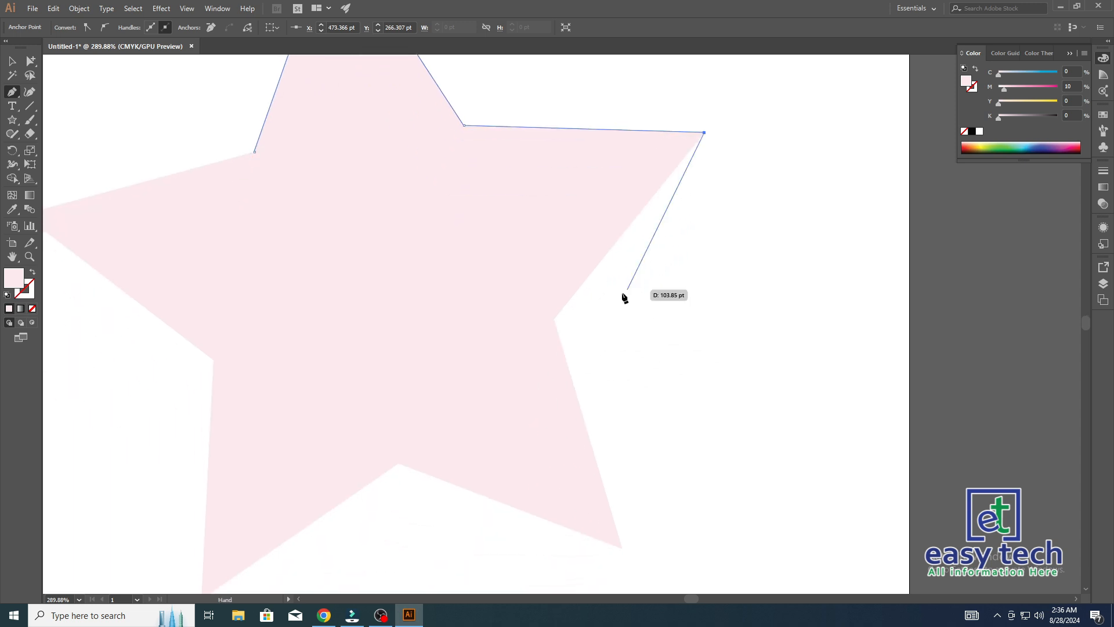
pyautogui.click(555, 319)
# - Continue the Pen path around the star's two lower tips and left tip, closing it at the starting anchor
pyautogui.moveTo(629, 538); pyautogui.dragTo(606, 398)
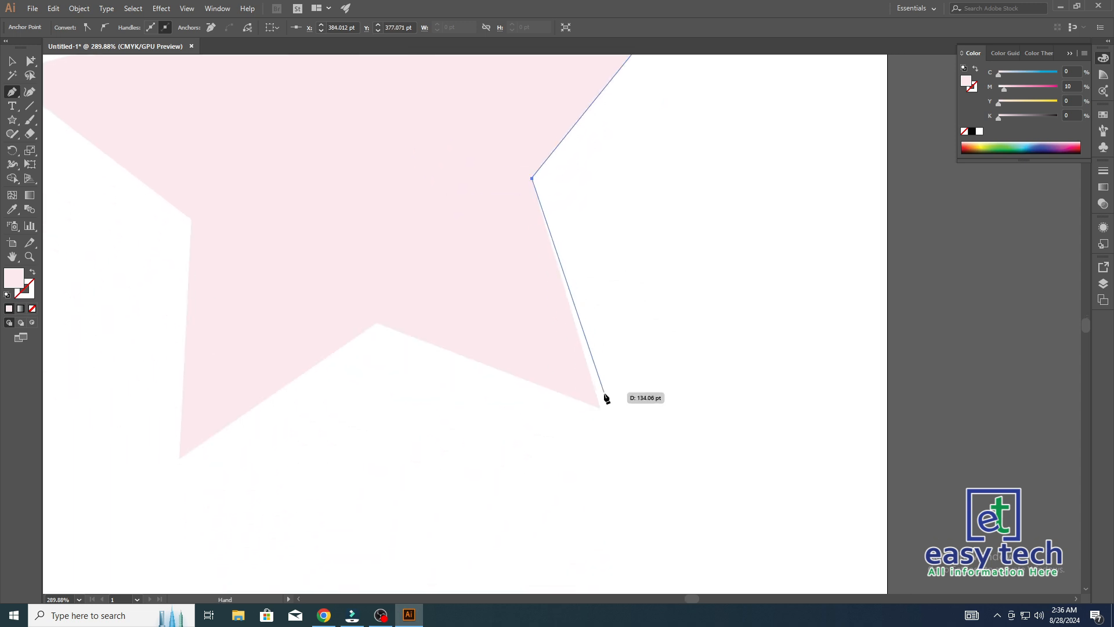
pyautogui.click(600, 406)
pyautogui.moveTo(552, 438); pyautogui.dragTo(575, 444)
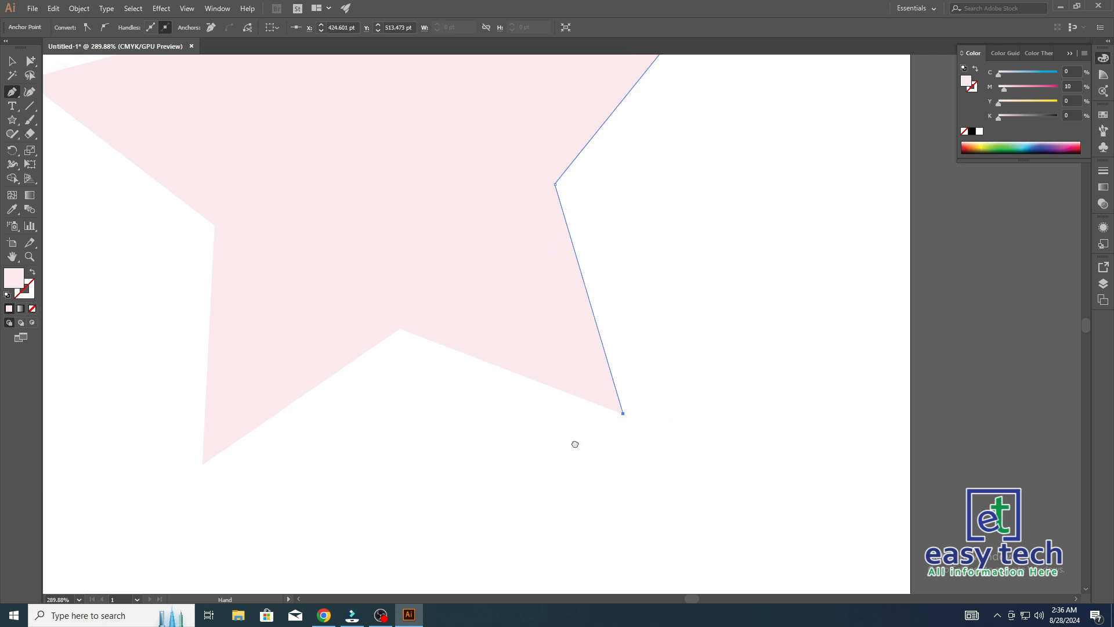
pyautogui.click(514, 370)
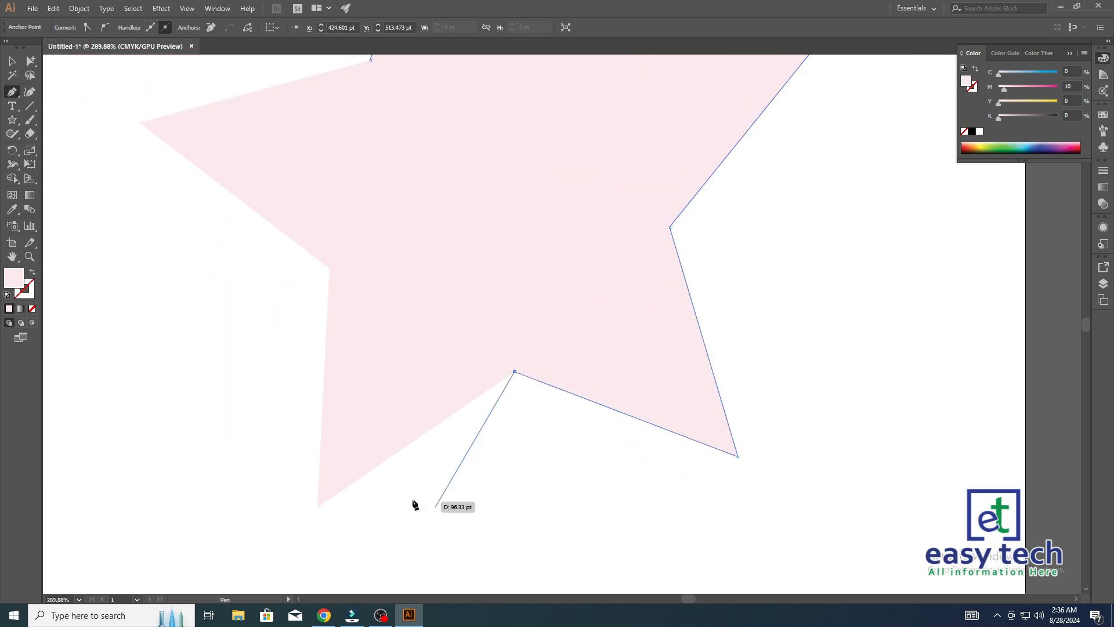
pyautogui.moveTo(418, 499); pyautogui.dragTo(600, 428)
pyautogui.click(500, 434)
pyautogui.moveTo(502, 438); pyautogui.dragTo(499, 578)
pyautogui.click(508, 336)
pyautogui.click(318, 192)
pyautogui.click(549, 128)
# - Move the traced star off the artboard to its left and set its fill's magenta value to 100%
pyautogui.press('v')
pyautogui.hotkey('ctrl', '0')
pyautogui.moveTo(537, 214); pyautogui.dragTo(238, 224)
pyautogui.moveTo(1004, 89); pyautogui.dragTo(1057, 90)
pyautogui.click(409, 148)
# - Set the original star's fill to 100% cyan and deselect it
pyautogui.scroll(2, 296, 219)
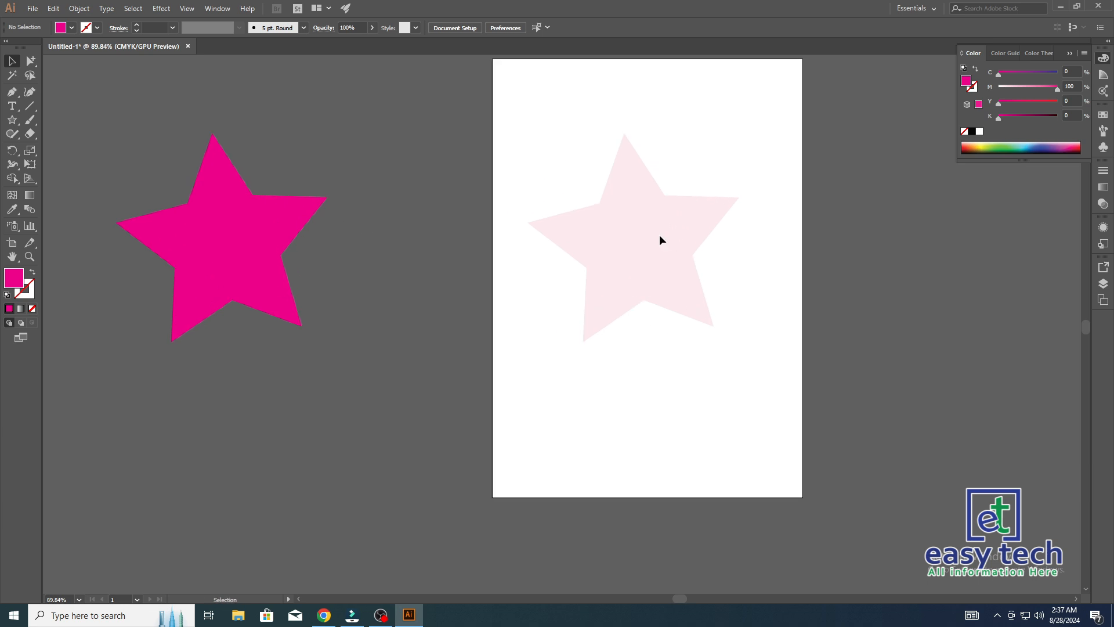
pyautogui.click(700, 195)
pyautogui.moveTo(998, 76); pyautogui.dragTo(1057, 76)
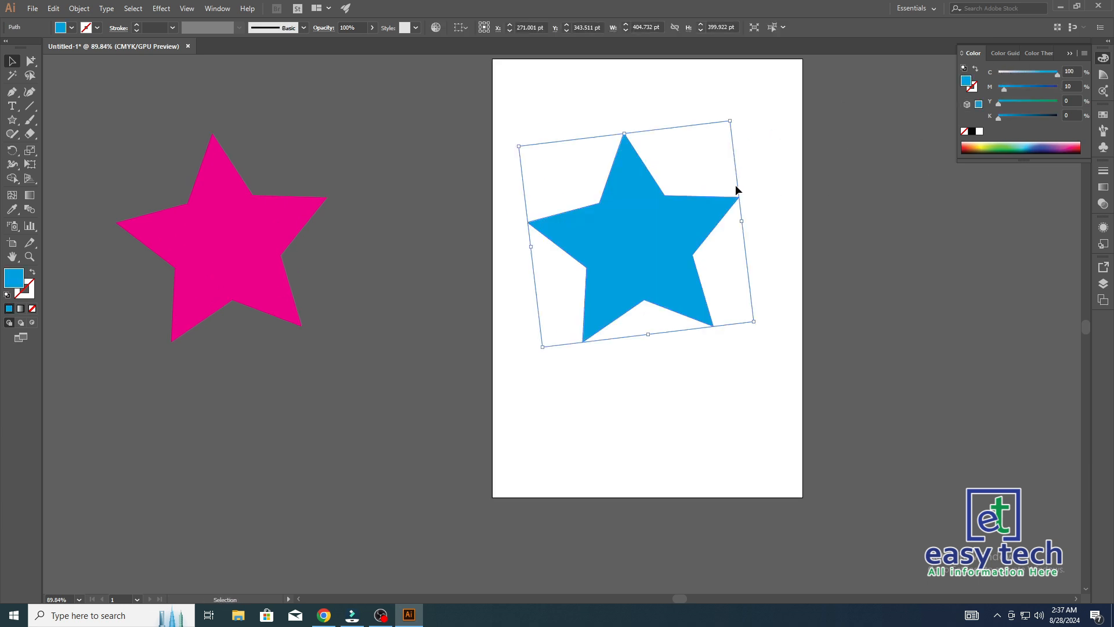
pyautogui.click(786, 177)
# - Move the magenta traced star towards the artboard and delete it
pyautogui.moveTo(278, 223); pyautogui.dragTo(309, 242)
pyautogui.moveTo(223, 233); pyautogui.dragTo(410, 309)
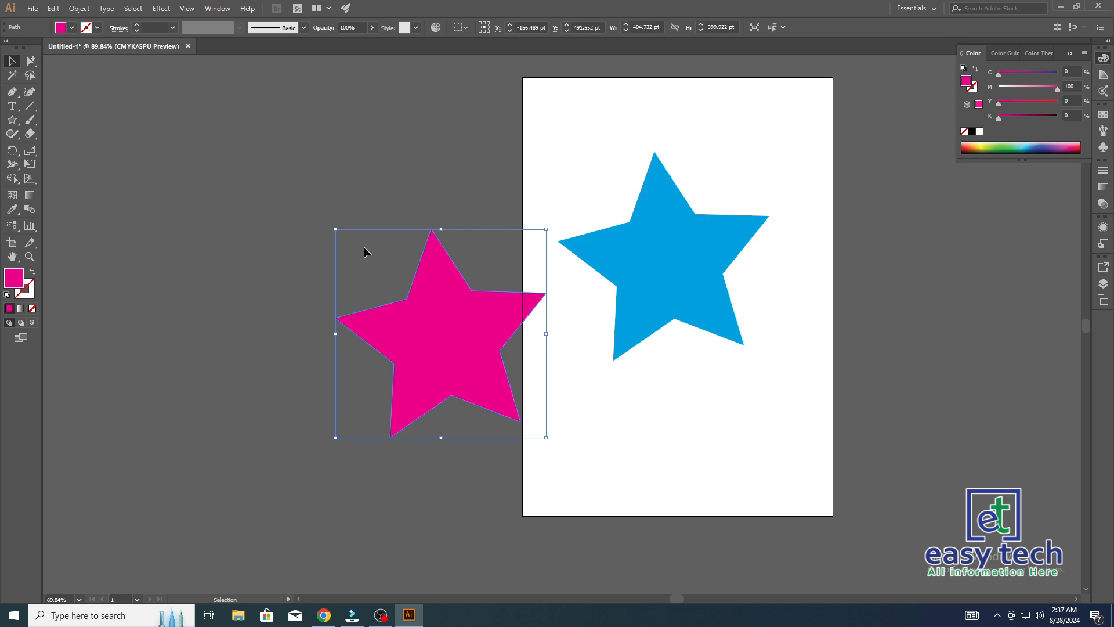
pyautogui.press('Delete')
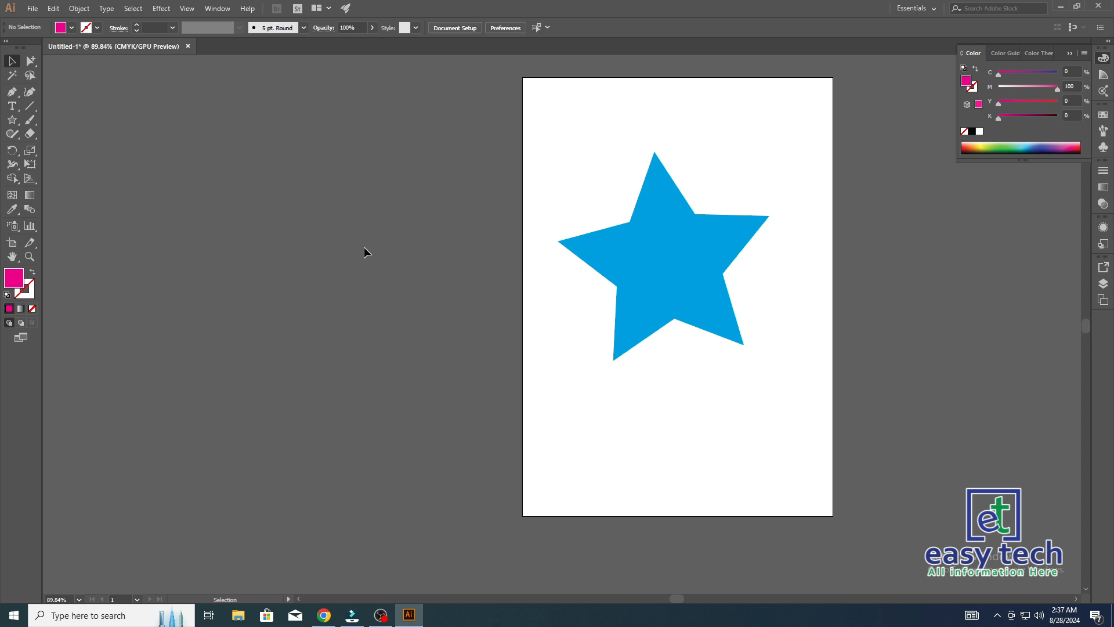
# - Switch to Chrome, search Google for "flyer design" in a new tab and preview Freepik's travel flyer image
pyautogui.click(324, 616)
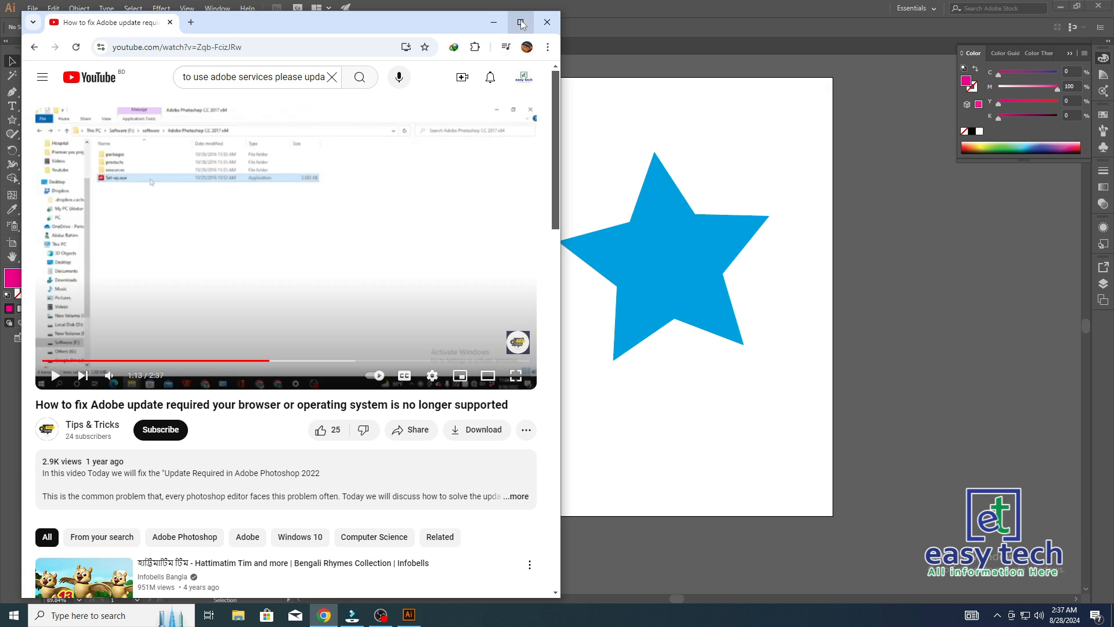
pyautogui.click(512, 22)
pyautogui.hotkey('ctrl', 't')
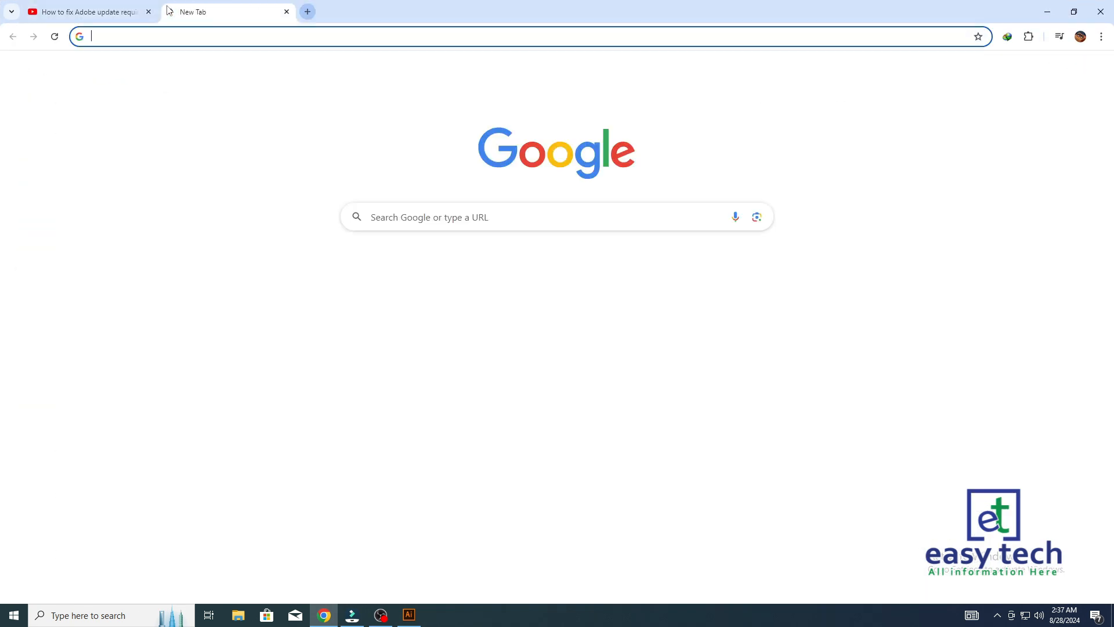
pyautogui.click(457, 212)
pyautogui.write('flyer design')
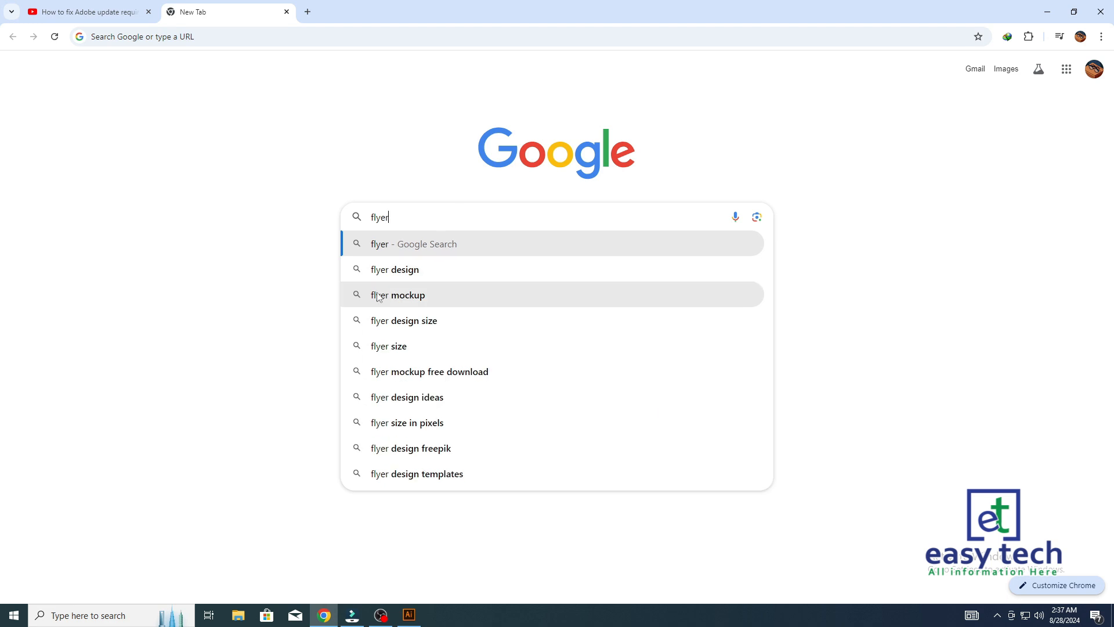
pyautogui.click(395, 269)
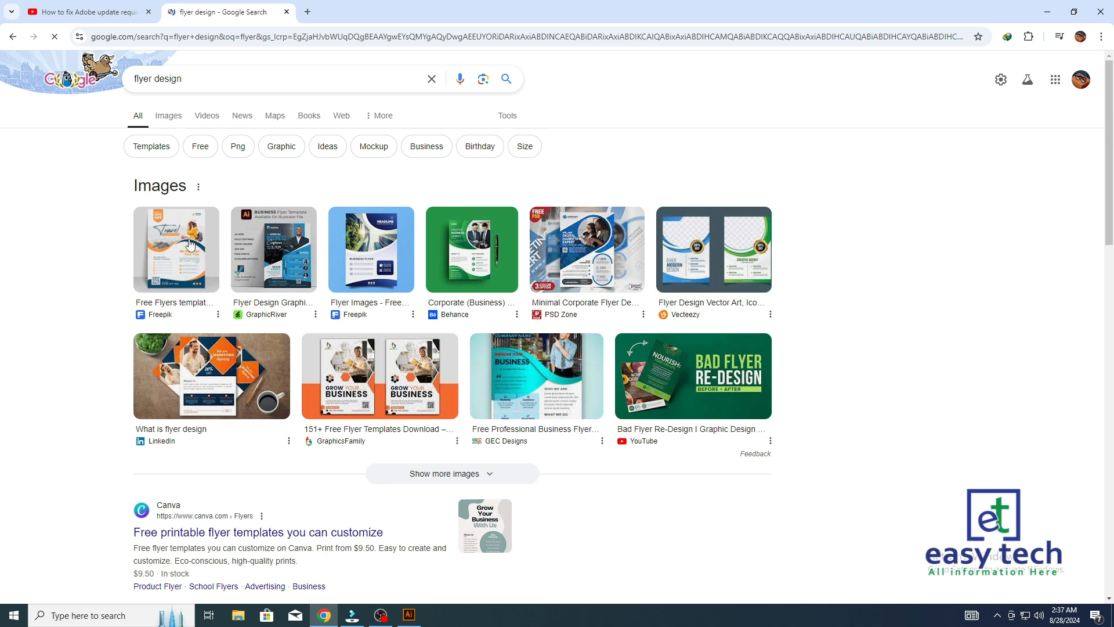
pyautogui.click(190, 245)
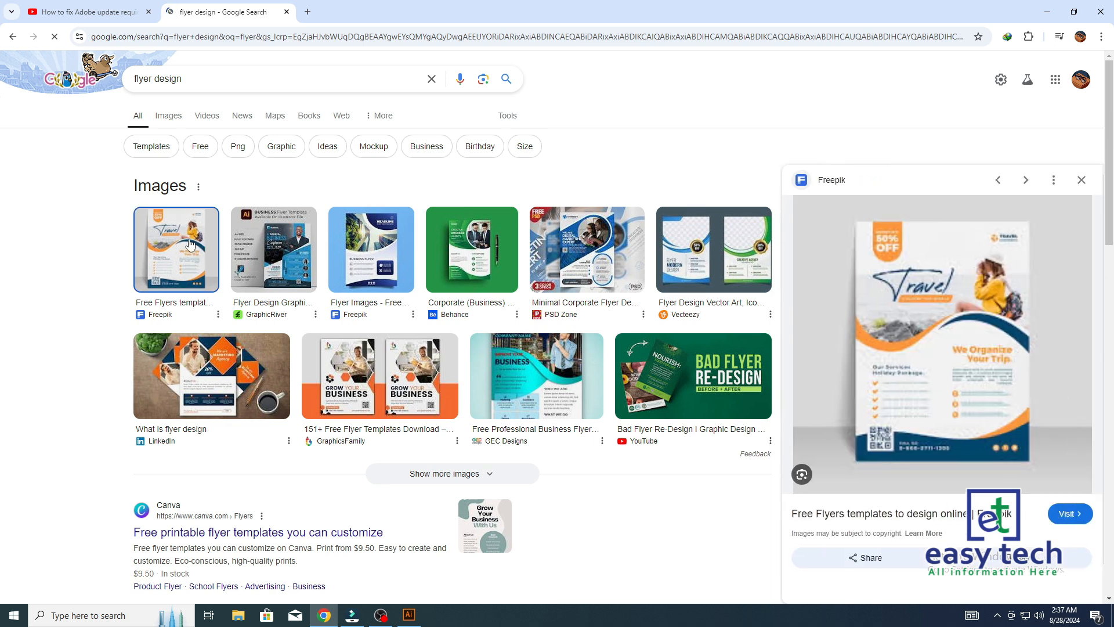
# - Copy the travel flyer image from its Freepik preview, switch to Illustrator and paste it beside the artboard, to its left
pyautogui.rightClick(925, 278)
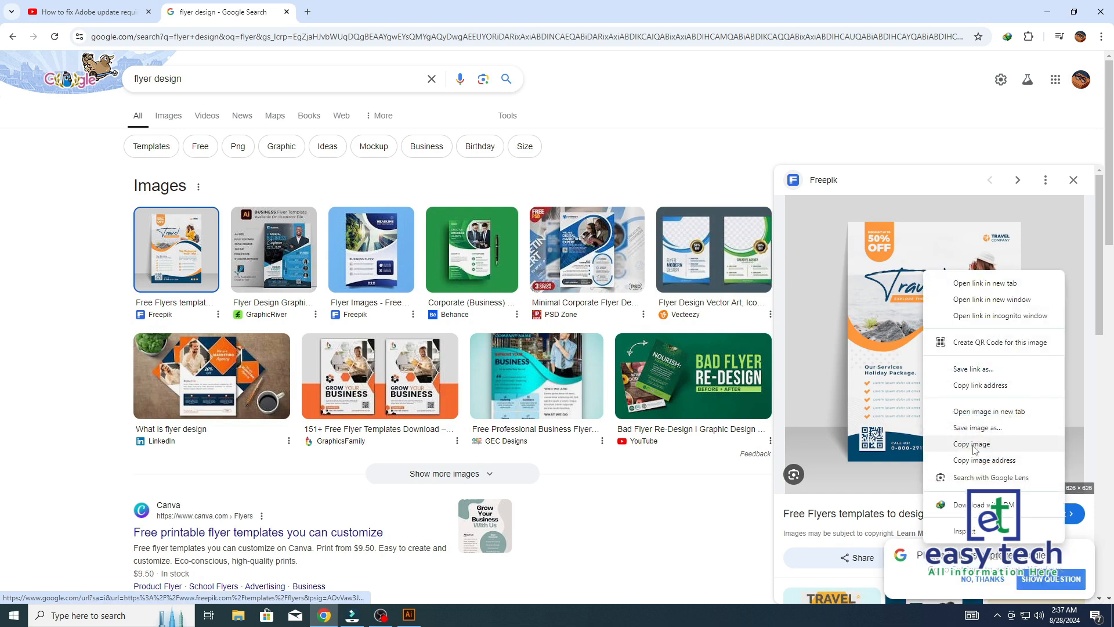
pyautogui.click(966, 442)
pyautogui.click(1048, 12)
pyautogui.hscroll(-5, 475, 375)
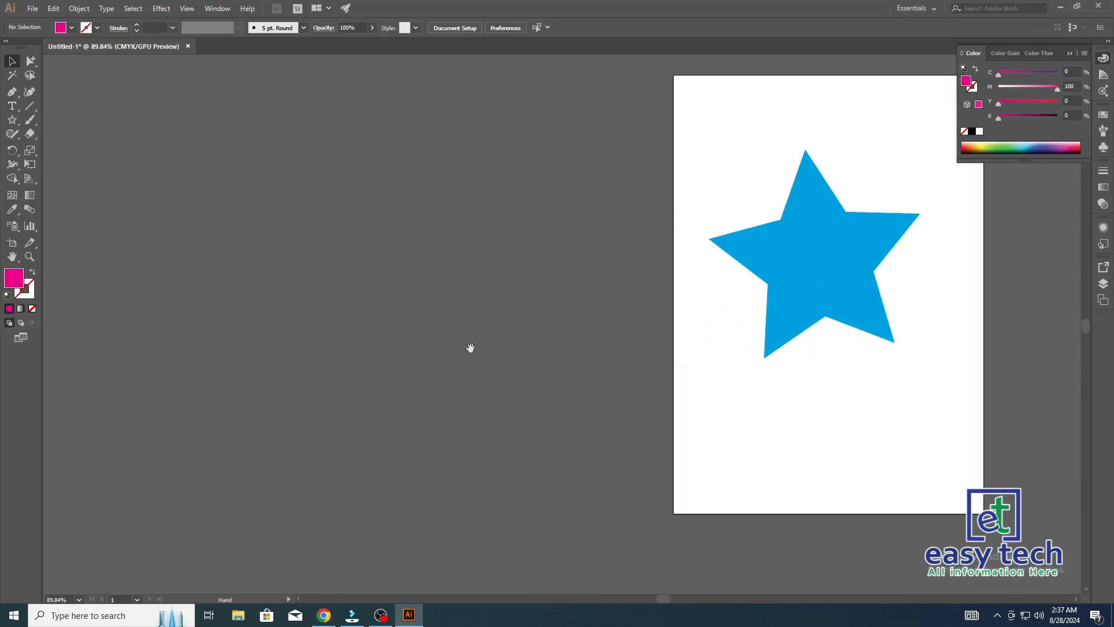
pyautogui.hotkey('ctrl', 'v')
pyautogui.moveTo(502, 282); pyautogui.dragTo(444, 280)
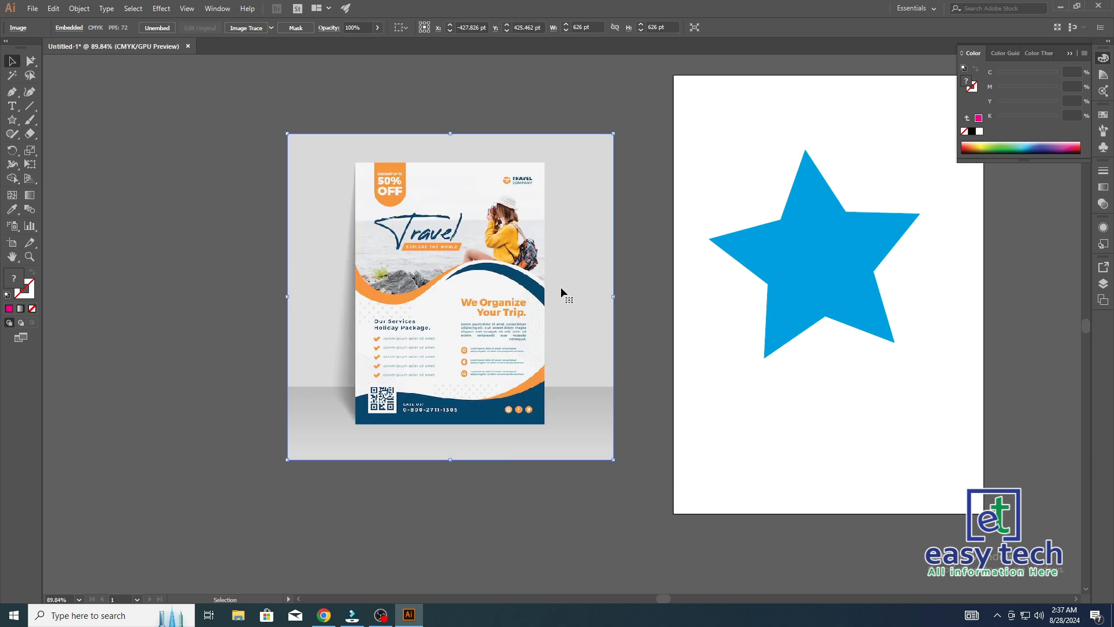
# - Lock the pasted travel flyer image in place
pyautogui.keyDown('ctrl'); pyautogui.click(486, 322); pyautogui.keyUp('ctrl')
pyautogui.scroll(2, 486, 322)
pyautogui.hotkey('ctrl', '2')
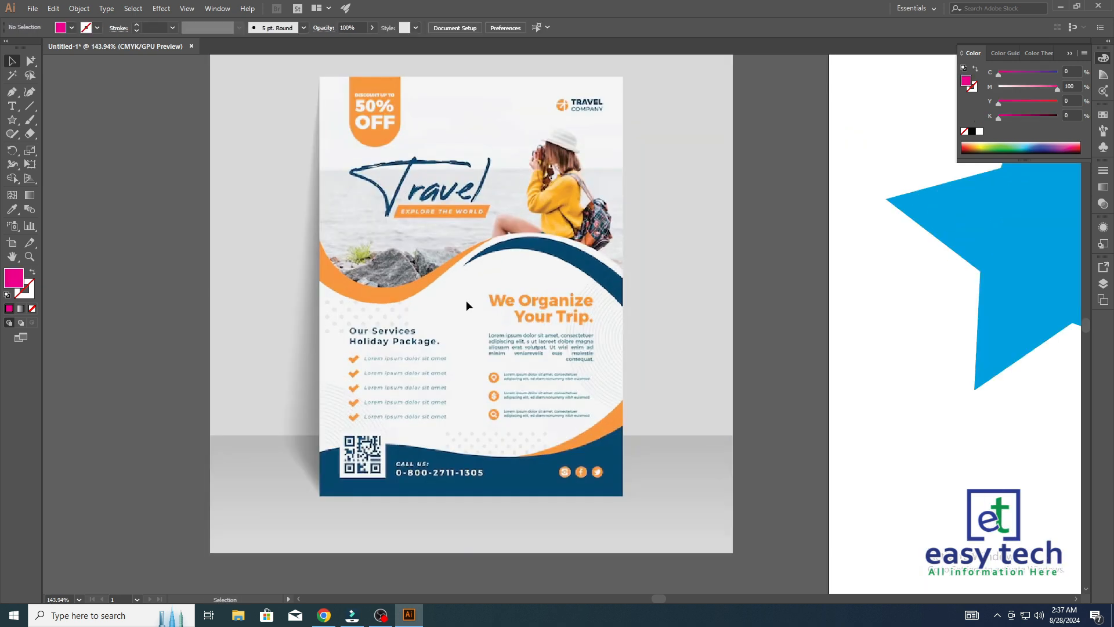
pyautogui.scroll(2, 383, 315)
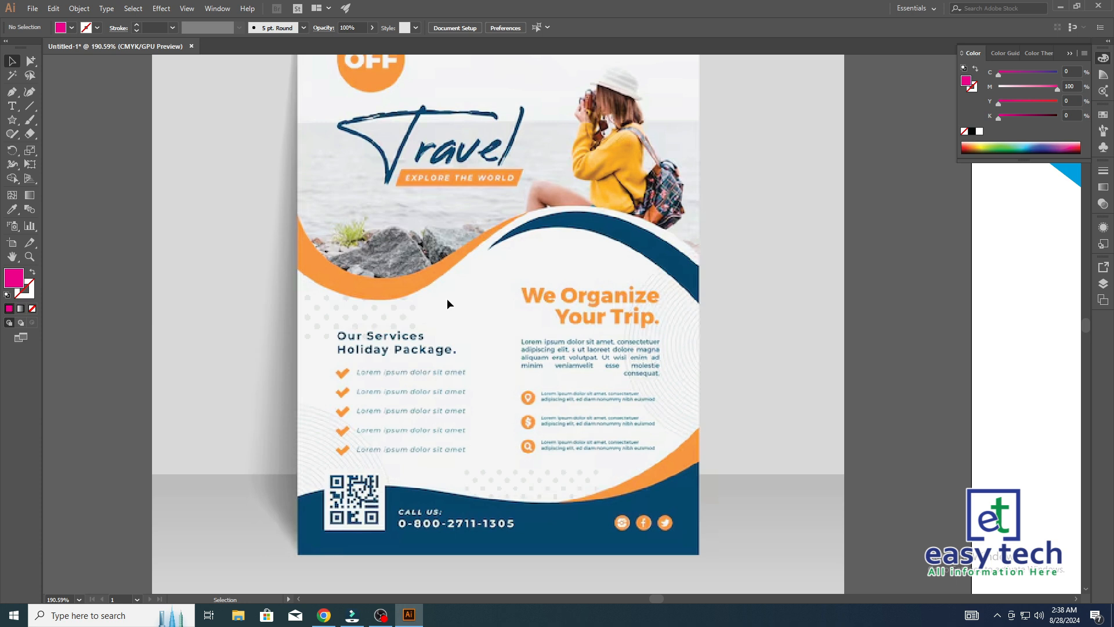
pyautogui.moveTo(450, 119); pyautogui.dragTo(416, 307)
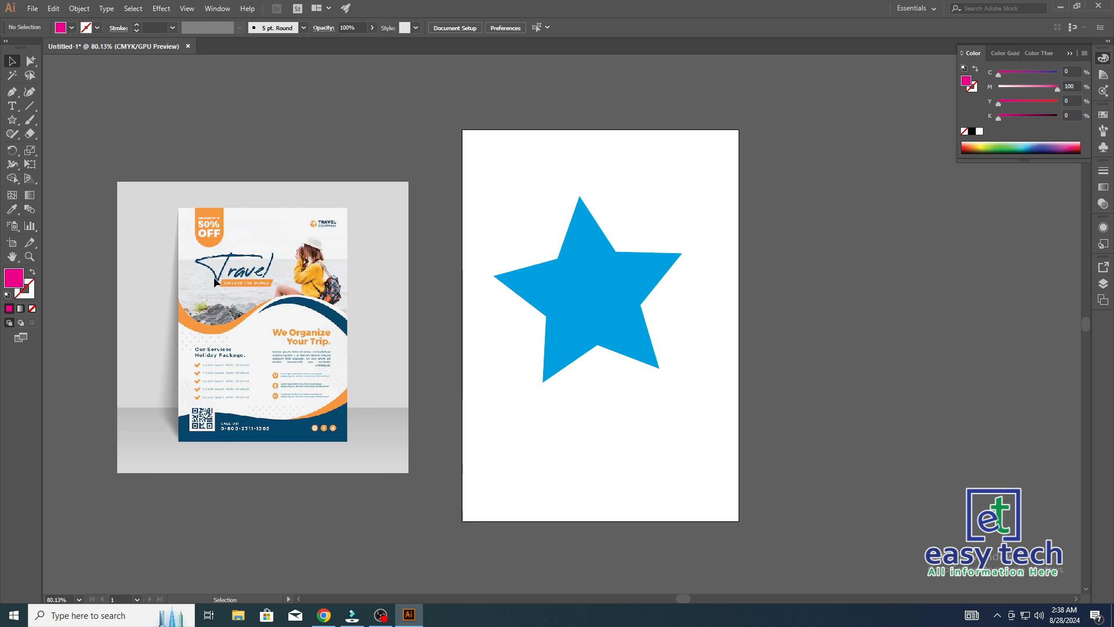
pyautogui.moveTo(510, 269); pyautogui.dragTo(579, 288)
pyautogui.moveTo(355, 290); pyautogui.dragTo(496, 304)
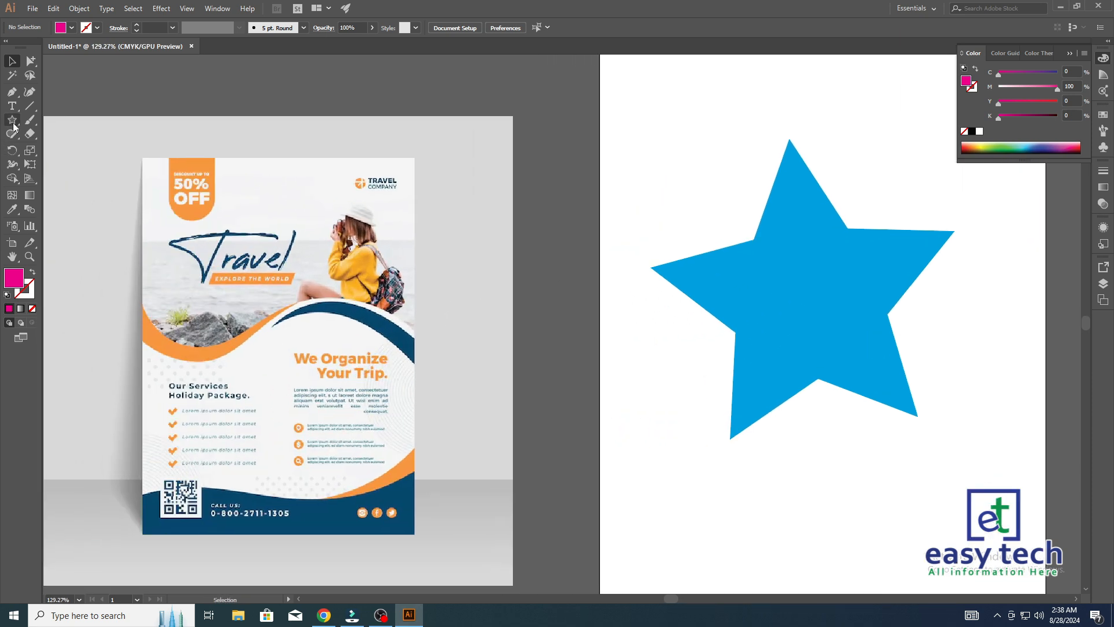
pyautogui.hscroll(5, 639, 191)
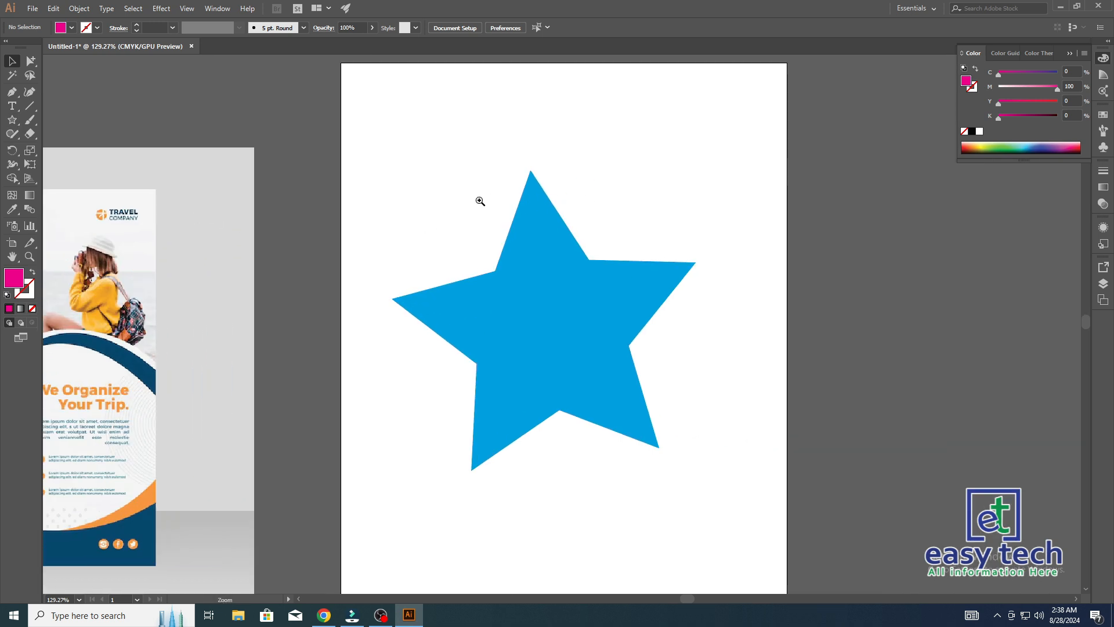
# - Select the blue star with the Group Selection tool
pyautogui.scroll(1, 480, 199)
pyautogui.press('a')
pyautogui.moveTo(492, 159); pyautogui.dragTo(592, 237)
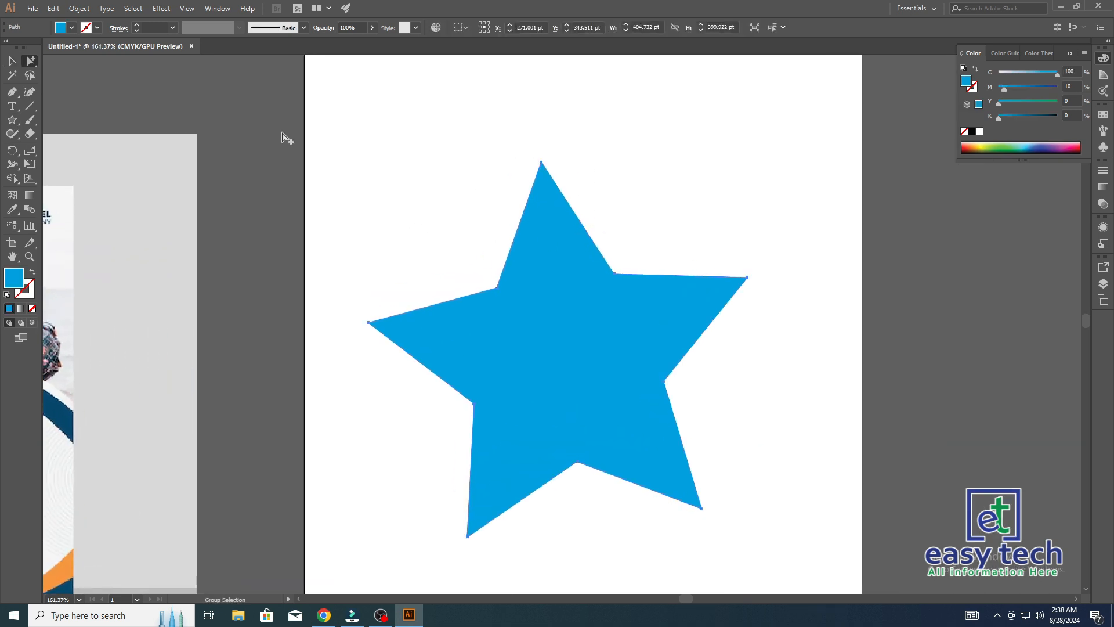
pyautogui.press('v')
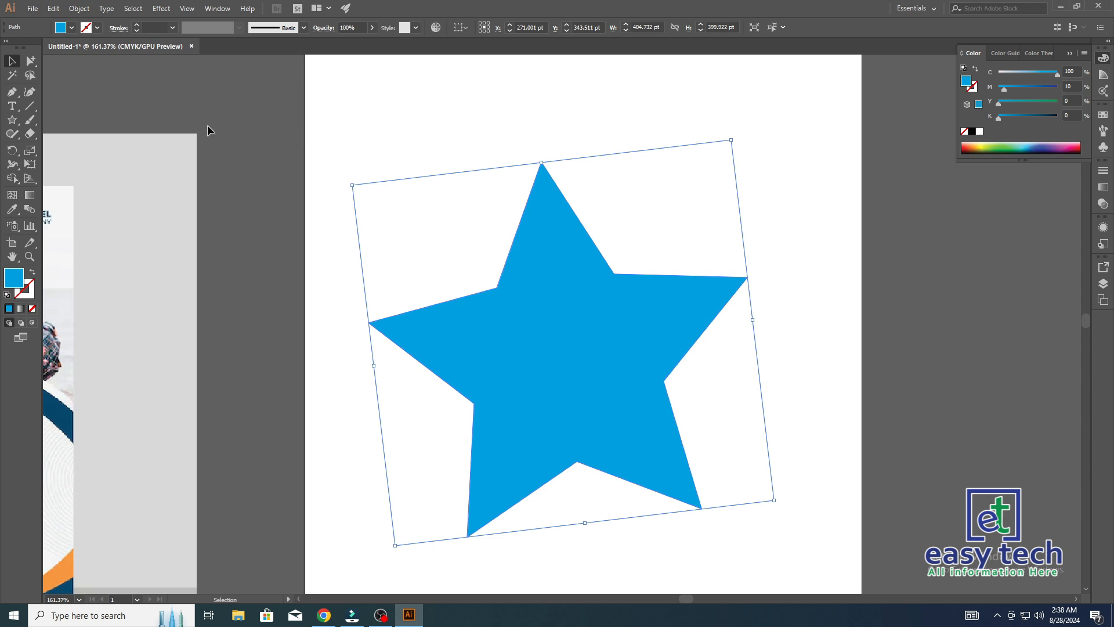
pyautogui.click(31, 61)
pyautogui.moveTo(481, 139); pyautogui.dragTo(615, 242)
pyautogui.press('v')
pyautogui.moveTo(308, 268); pyautogui.dragTo(835, 244)
pyautogui.moveTo(232, 325); pyautogui.dragTo(201, 357)
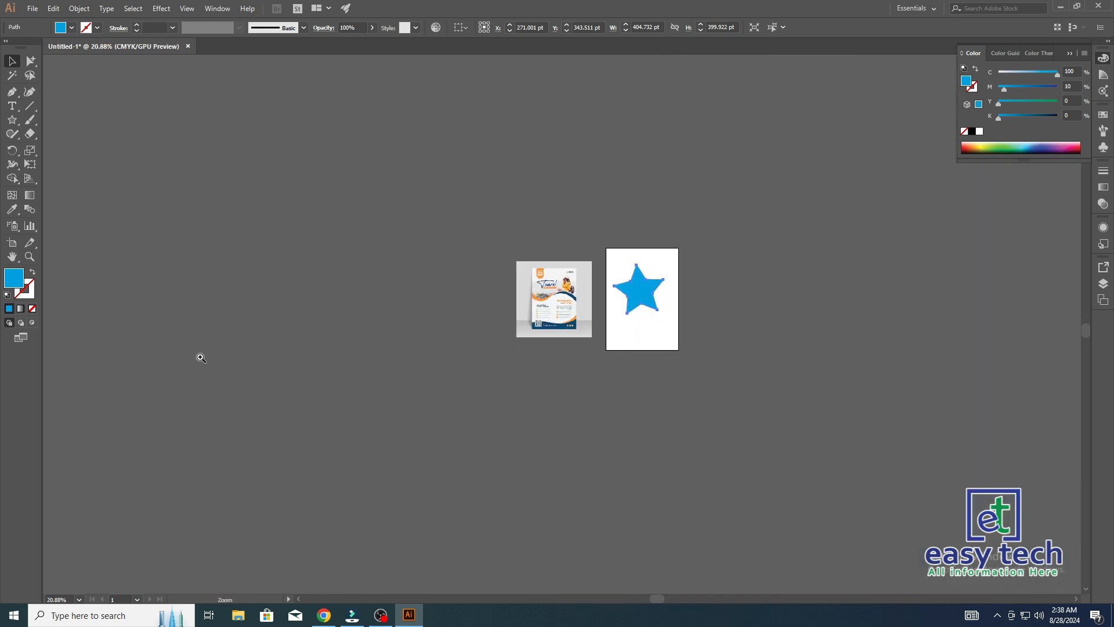
# - Round all of the blue star's corners generously with its live corner widgets, using the Direct Selection tool, and deselect it
pyautogui.moveTo(650, 348); pyautogui.dragTo(504, 357)
pyautogui.moveTo(484, 292); pyautogui.dragTo(676, 326)
pyautogui.moveTo(524, 285); pyautogui.dragTo(634, 313)
pyautogui.press('a')
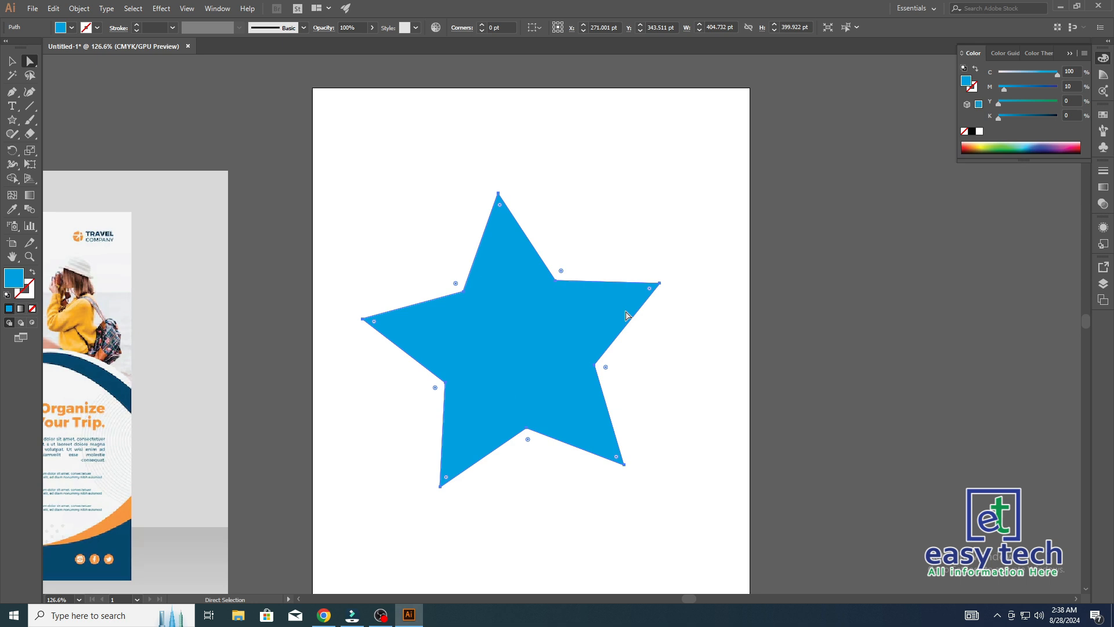
pyautogui.click(551, 297)
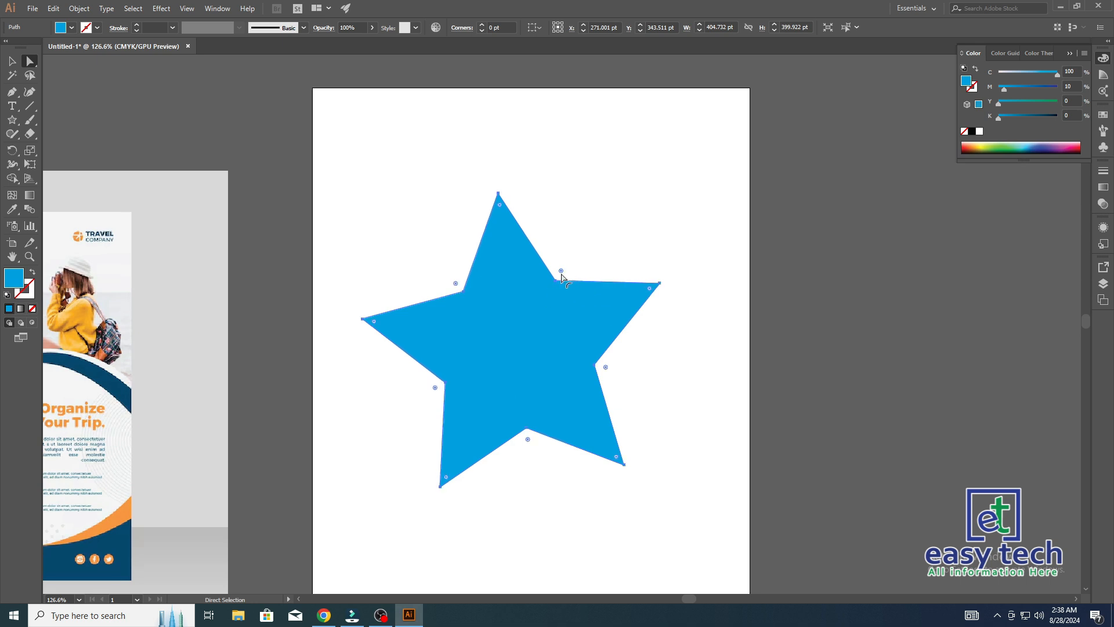
pyautogui.moveTo(562, 274); pyautogui.dragTo(580, 246)
pyautogui.click(618, 214)
# - Set the rounded star's fill to 100% magenta with 0% cyan and deselect it
pyautogui.scroll(3, 575, 311)
pyautogui.click(527, 299)
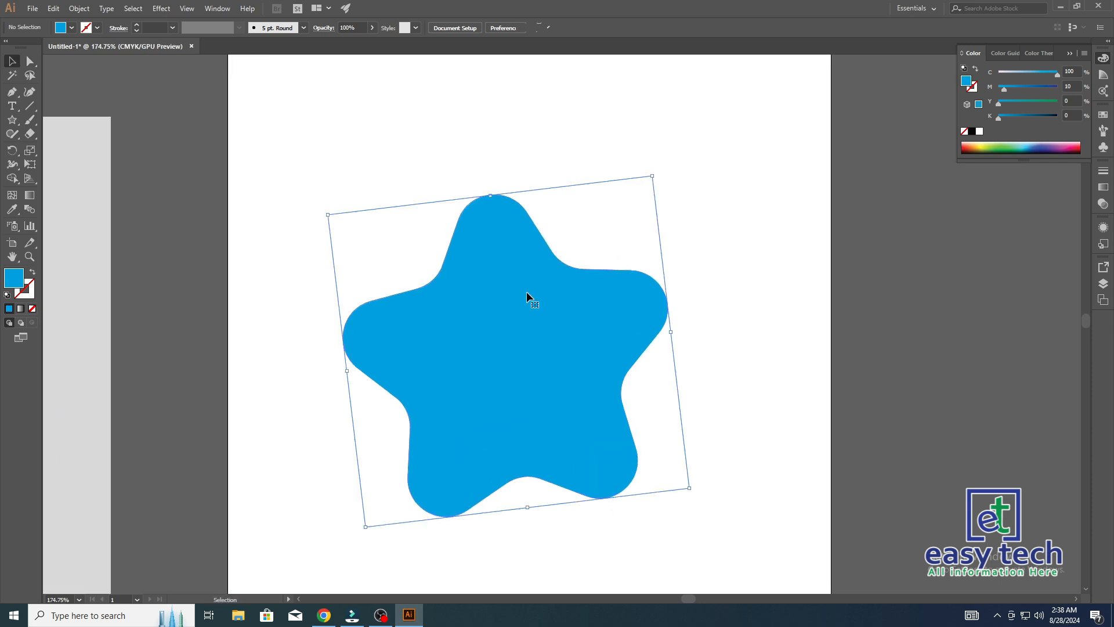
pyautogui.moveTo(1005, 90); pyautogui.dragTo(616, 104)
pyautogui.click(576, 136)
pyautogui.click(568, 352)
pyautogui.hotkey('ctrl', 'shift', 'a')
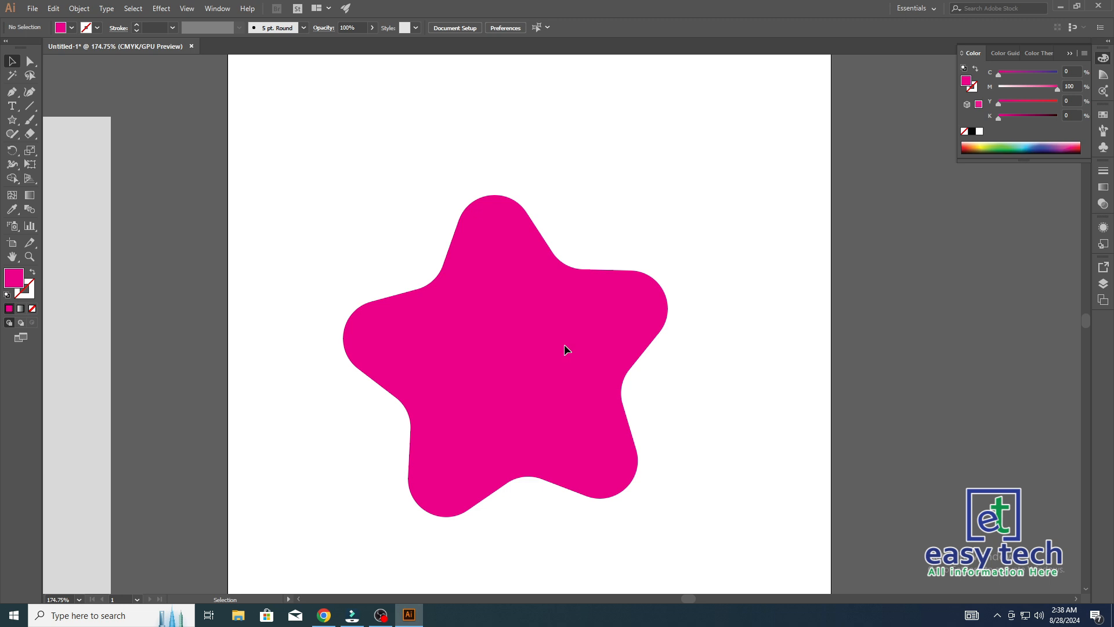
# - Activate the Pen tool and set it up with no fill and a black stroke for tracing the star's top tip
pyautogui.moveTo(504, 295); pyautogui.dragTo(563, 345)
pyautogui.moveTo(465, 345); pyautogui.dragTo(493, 352)
pyautogui.moveTo(12, 92); pyautogui.dragTo(63, 98)
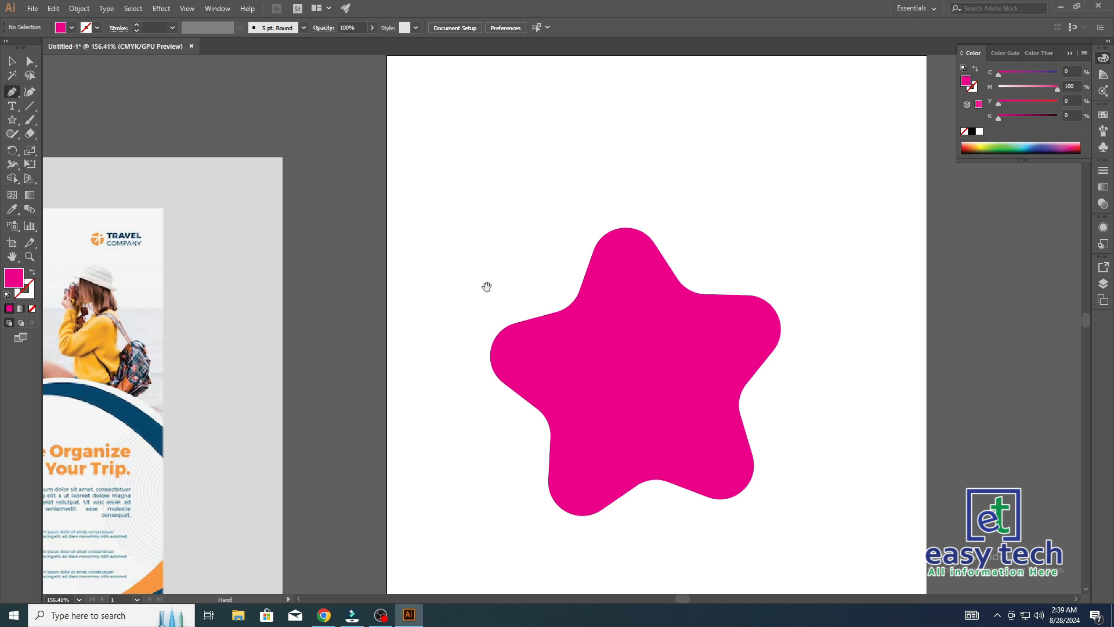
pyautogui.moveTo(745, 342); pyautogui.dragTo(542, 276)
pyautogui.moveTo(376, 237); pyautogui.dragTo(520, 236)
pyautogui.moveTo(437, 192); pyautogui.dragTo(456, 292)
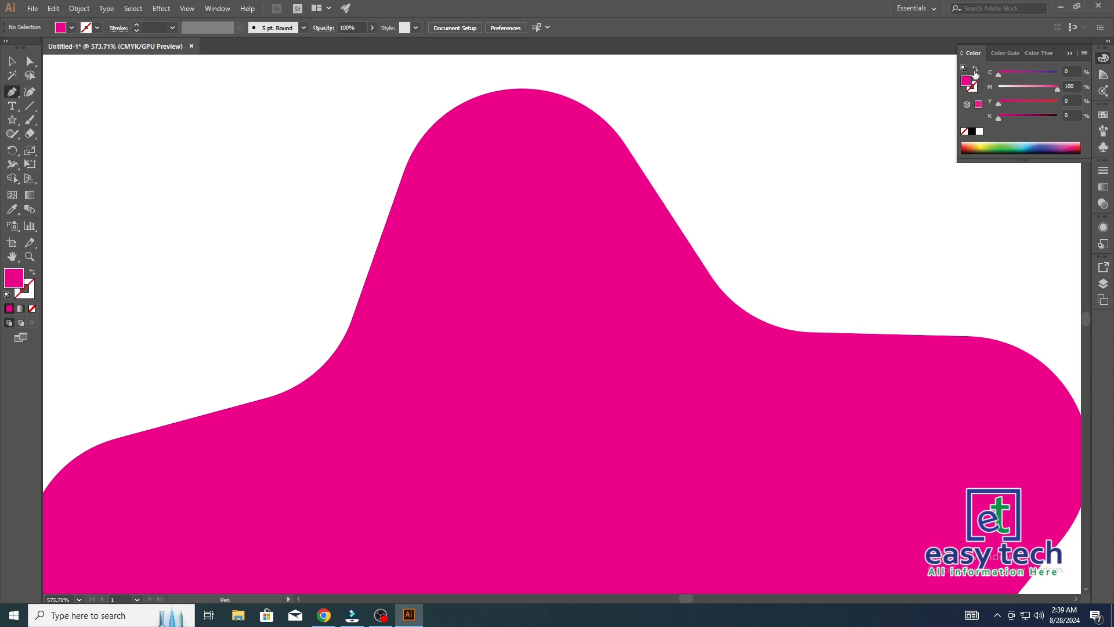
pyautogui.click(975, 69)
pyautogui.click(972, 88)
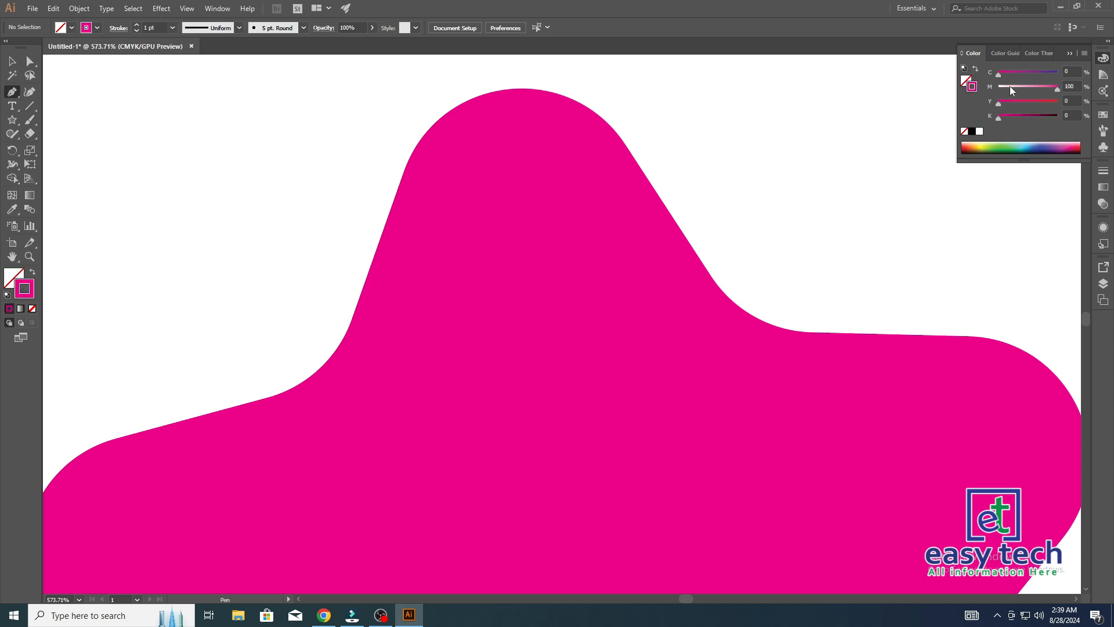
pyautogui.click(972, 131)
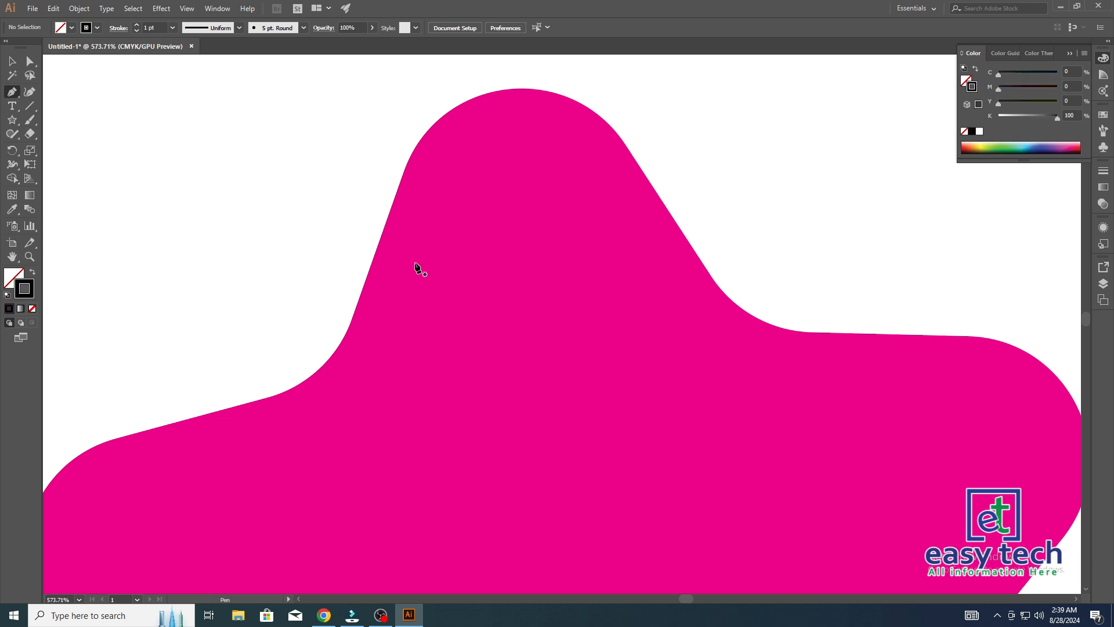
pyautogui.scroll(-1, 294, 374)
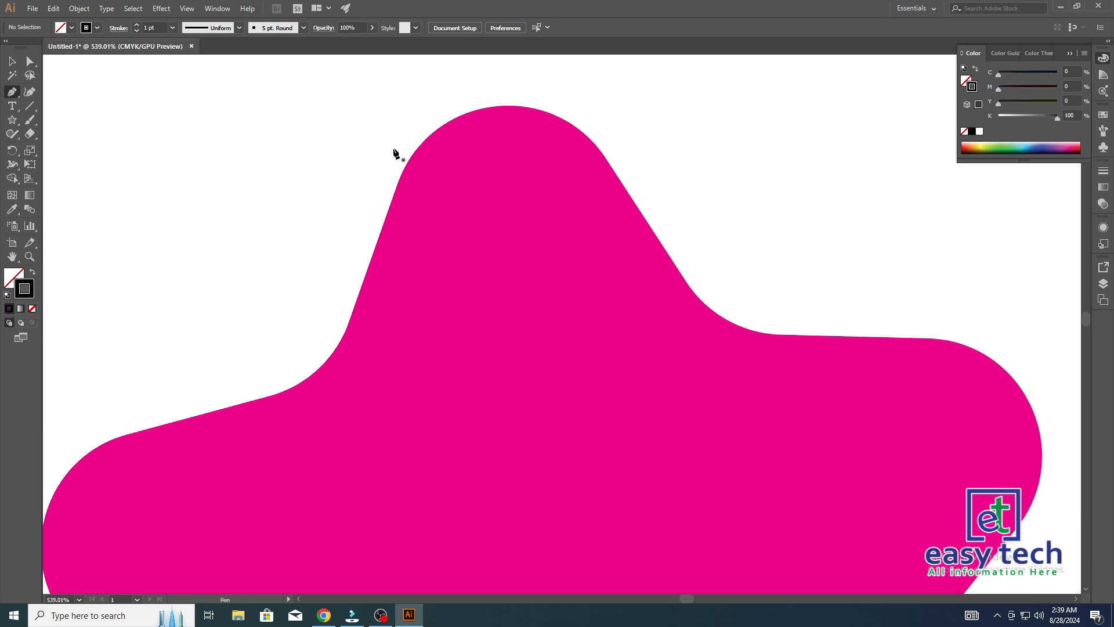
pyautogui.moveTo(388, 211); pyautogui.dragTo(402, 162)
pyautogui.moveTo(394, 219); pyautogui.dragTo(408, 168)
pyautogui.moveTo(406, 166); pyautogui.dragTo(406, 166)
pyautogui.press('a')
pyautogui.click(293, 192)
pyautogui.moveTo(305, 191); pyautogui.dragTo(873, 211)
pyautogui.moveTo(534, 283); pyautogui.dragTo(296, 307)
pyautogui.moveTo(362, 330)
pyautogui.mouseDown()
pyautogui.moveTo(412, 341)
pyautogui.moveTo(365, 339)
pyautogui.mouseUp()
pyautogui.moveTo(437, 303); pyautogui.dragTo(213, 355)
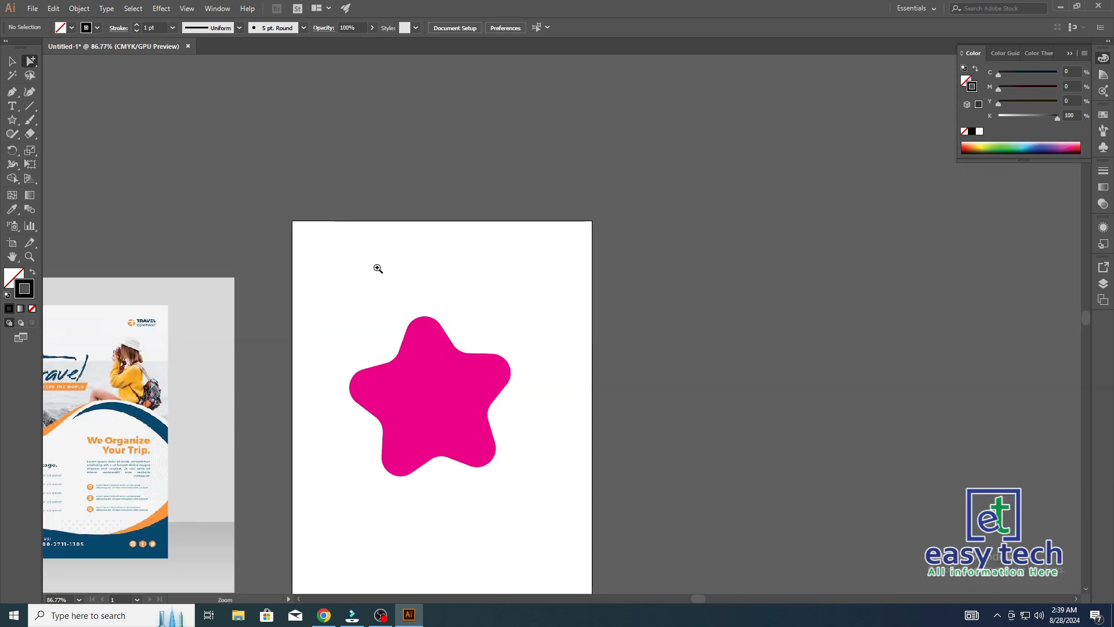
# - Draw a closed rectangle about 125 by 63 pt with the Pen tool in the empty area above the star
pyautogui.moveTo(373, 267); pyautogui.dragTo(428, 267)
pyautogui.press('p')
pyautogui.click(318, 249)
pyautogui.click(447, 248)
pyautogui.click(448, 314)
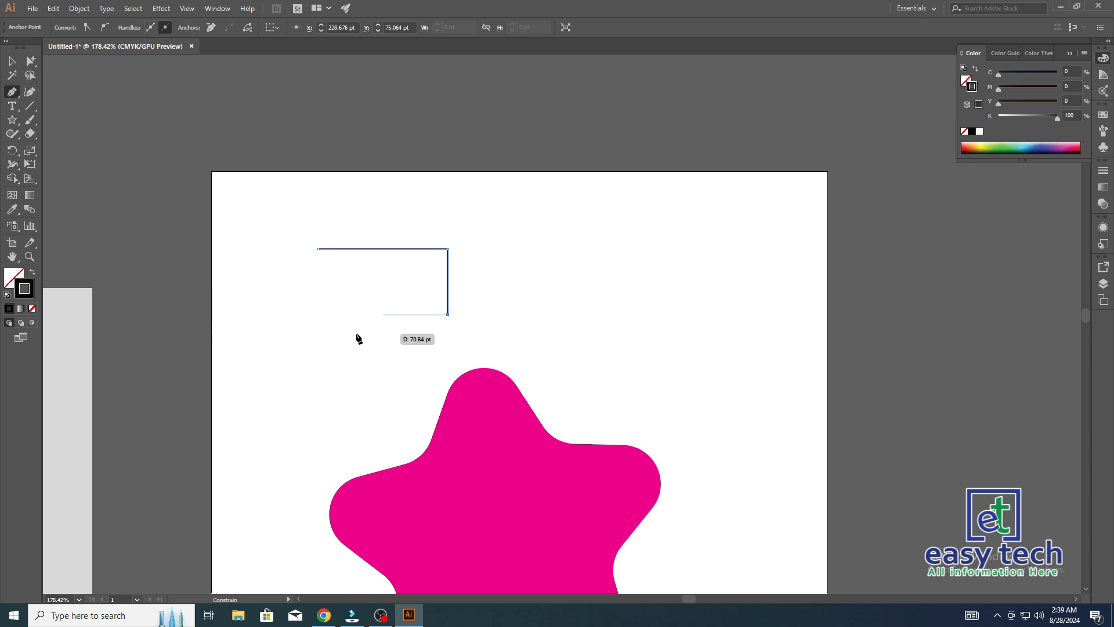
pyautogui.click(319, 314)
pyautogui.click(318, 249)
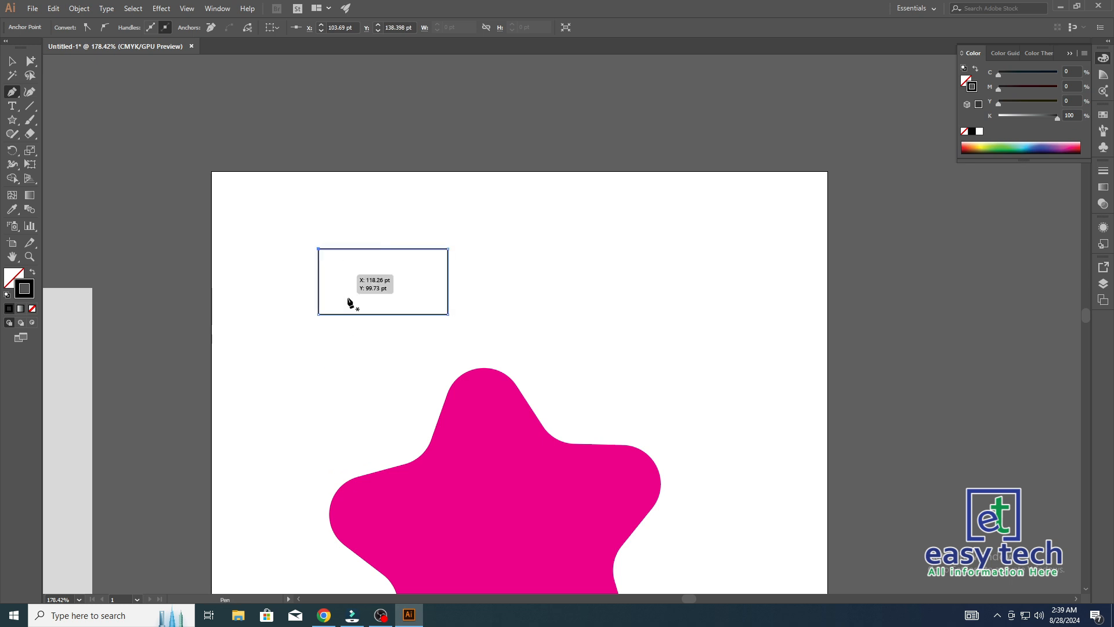
# - Select the rectangle drawn above the star and delete it
pyautogui.press('v')
pyautogui.click(360, 217)
pyautogui.moveTo(335, 259); pyautogui.dragTo(576, 280)
pyautogui.moveTo(336, 157); pyautogui.dragTo(461, 372)
pyautogui.press('Delete')
# - Check the outline of the star's top tip in Outline view and return to the colour preview
pyautogui.press('z')
pyautogui.moveTo(463, 304); pyautogui.dragTo(191, 307)
pyautogui.moveTo(548, 455); pyautogui.dragTo(649, 433)
pyautogui.moveTo(496, 321); pyautogui.dragTo(593, 376)
pyautogui.hotkey('ctrl', 'y')
pyautogui.click(581, 368)
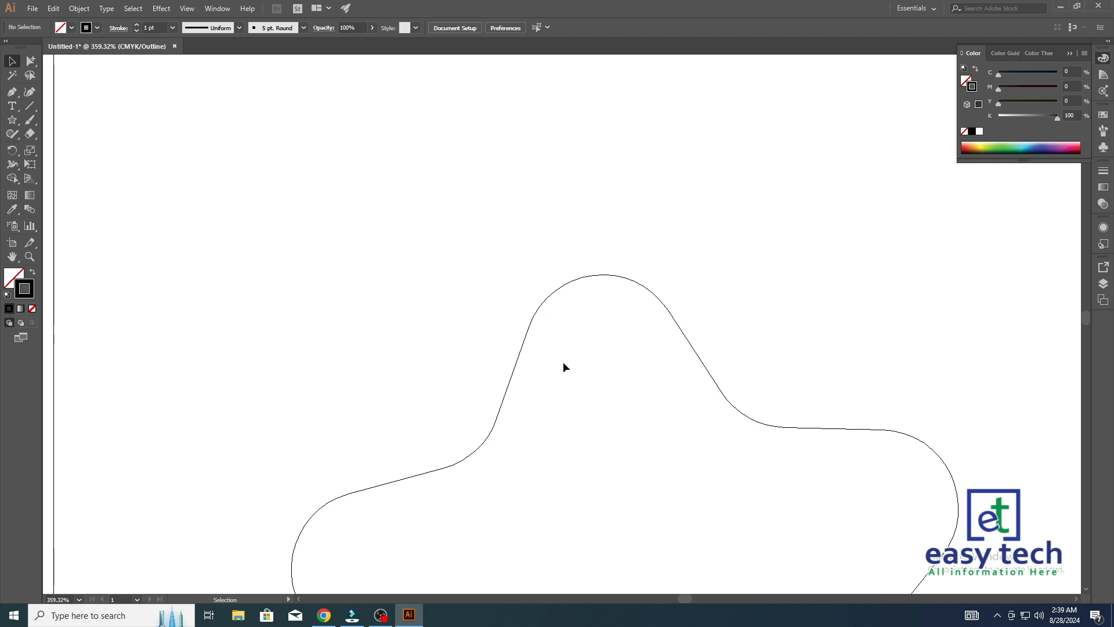
pyautogui.hotkey('ctrl', 'y')
pyautogui.moveTo(540, 363); pyautogui.dragTo(572, 367)
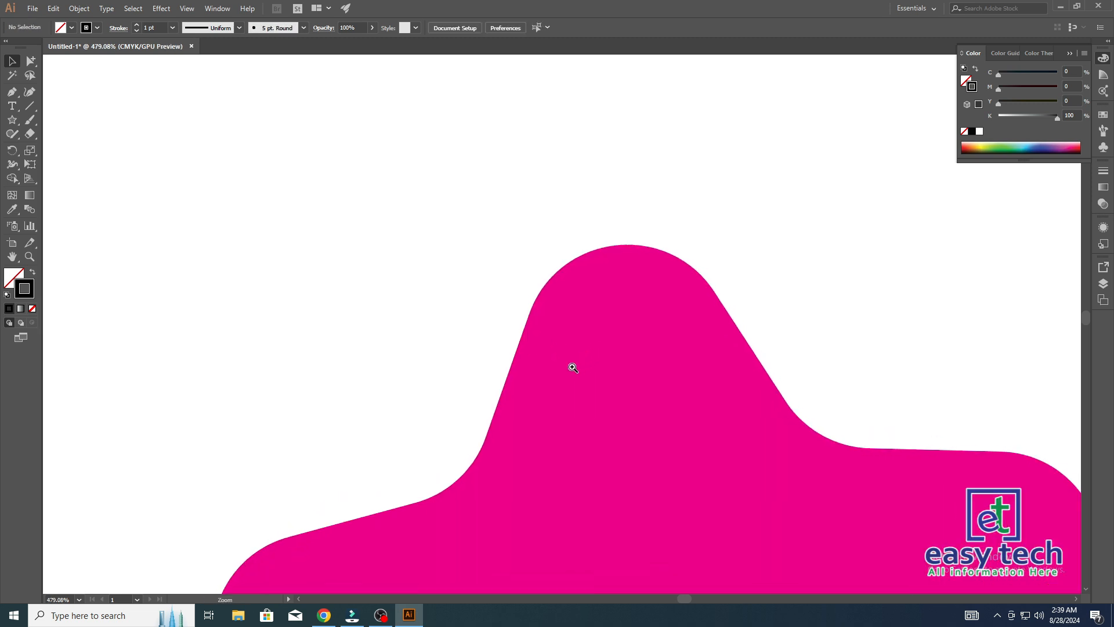
# - Trace the left edge and the rounded crown of the star's top tip with the Pen tool
pyautogui.press('p')
pyautogui.moveTo(497, 352); pyautogui.dragTo(513, 335)
pyautogui.moveTo(460, 440); pyautogui.dragTo(508, 378)
pyautogui.click(518, 350)
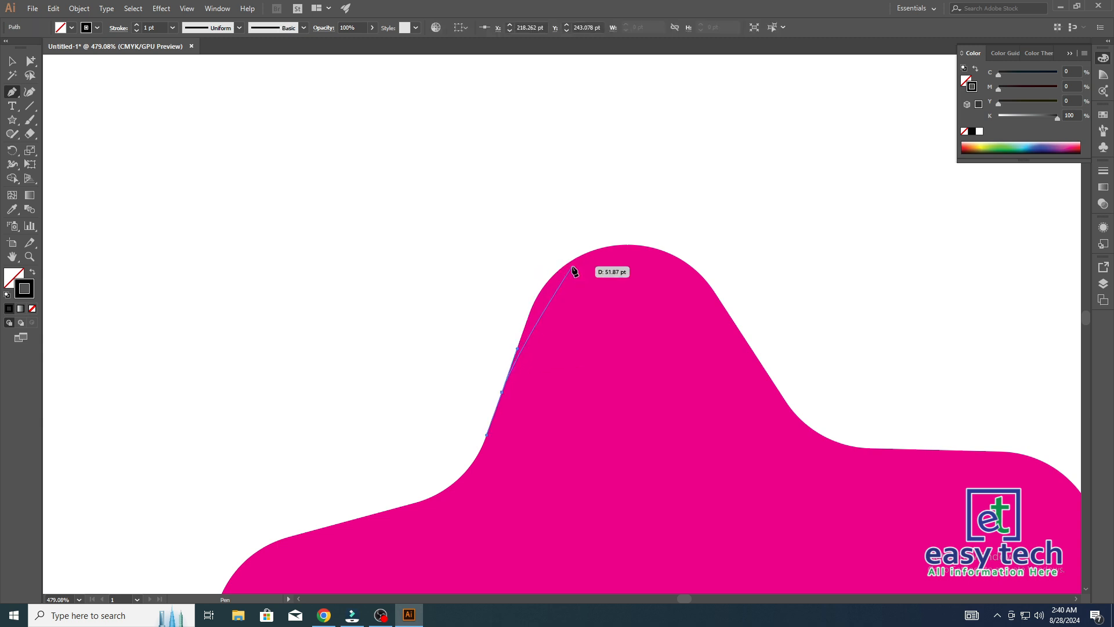
pyautogui.click(565, 266)
pyautogui.moveTo(583, 263); pyautogui.dragTo(600, 235)
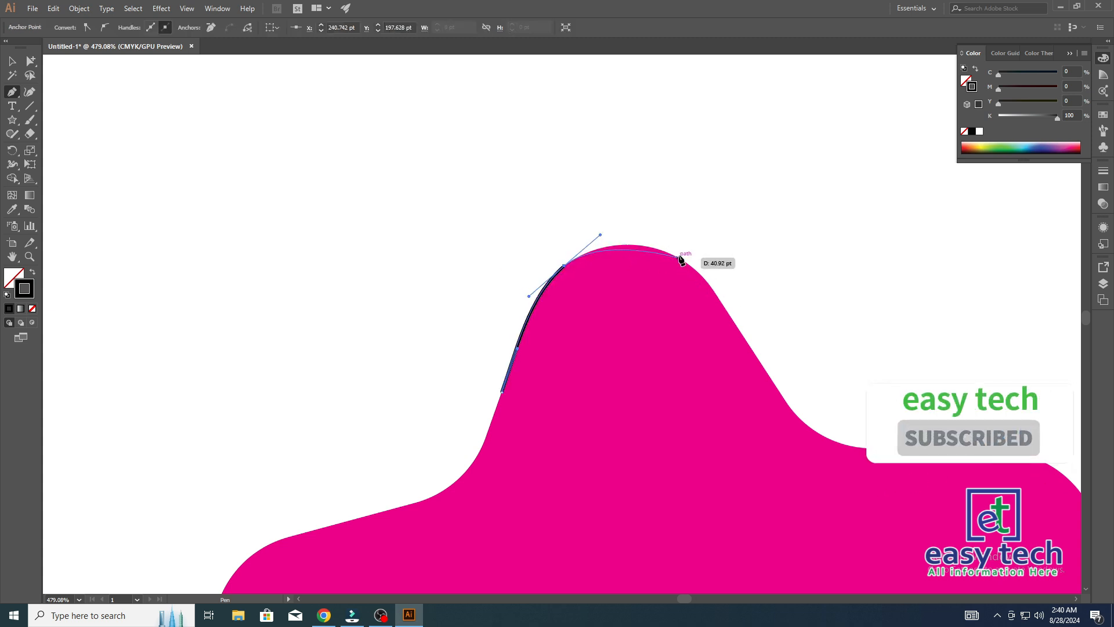
pyautogui.moveTo(678, 257); pyautogui.dragTo(694, 272)
# - Continue the traced path down the right edge of the top tip and around the inner corner beside it
pyautogui.moveTo(753, 373); pyautogui.dragTo(463, 252)
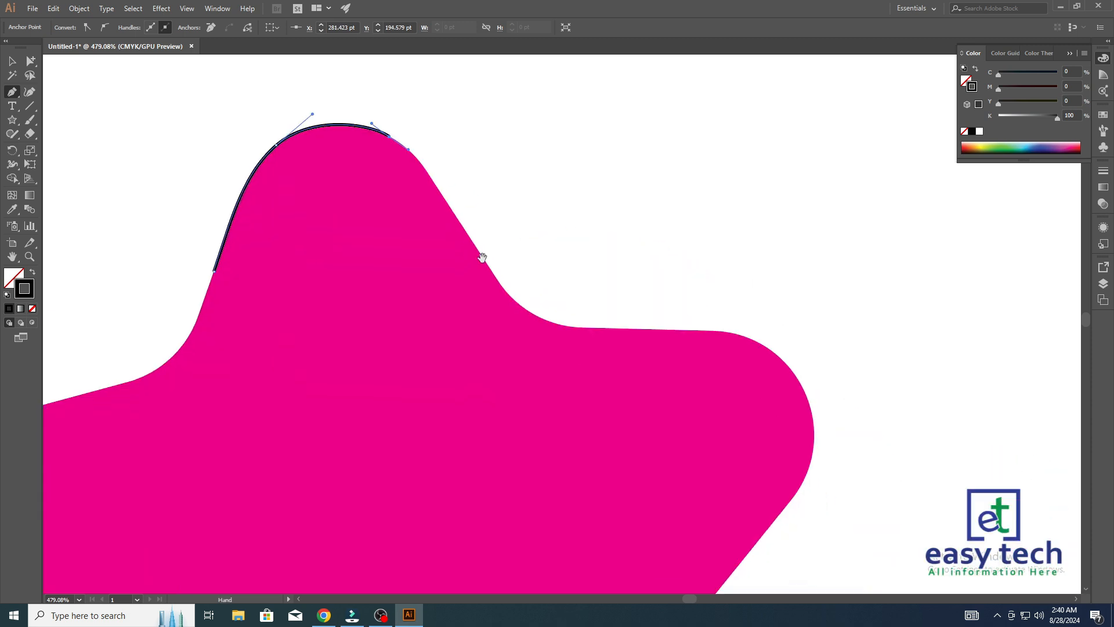
pyautogui.moveTo(441, 193); pyautogui.dragTo(470, 238)
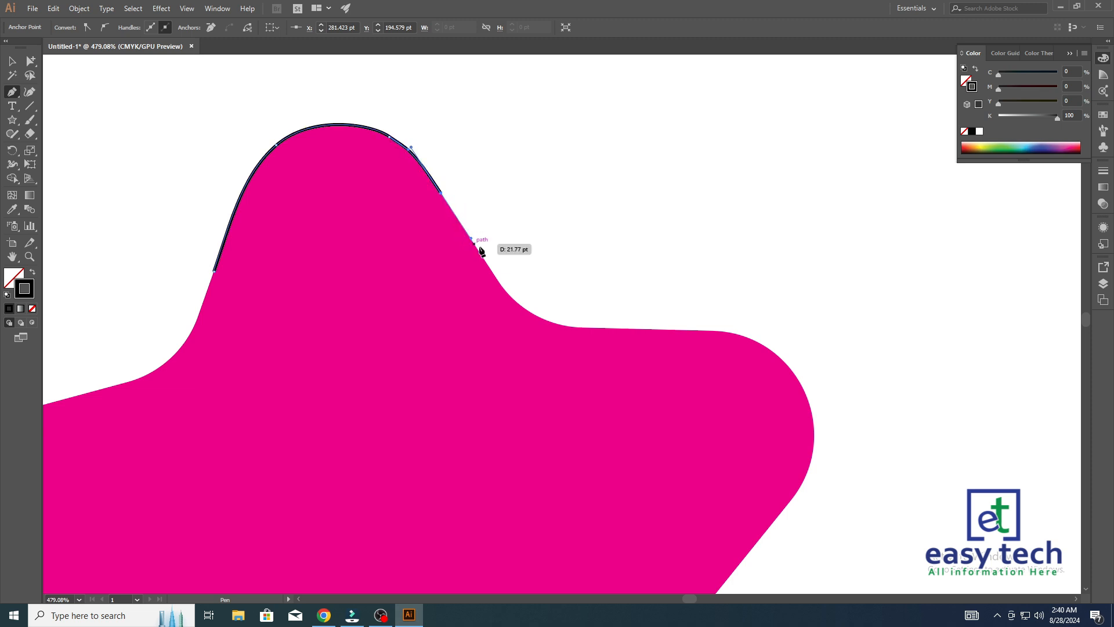
pyautogui.moveTo(499, 280); pyautogui.dragTo(510, 295)
pyautogui.moveTo(575, 326); pyautogui.dragTo(616, 330)
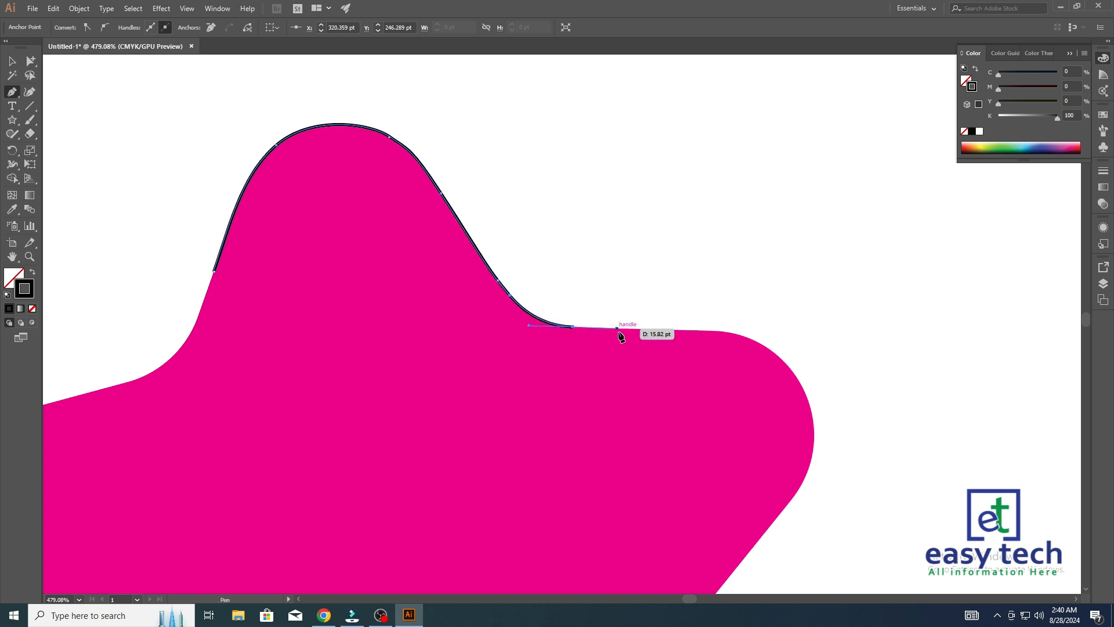
# - Adjust the last anchor's direction handles with the Direct Selection tool so the curve follows the star's inner corner
pyautogui.moveTo(549, 308); pyautogui.dragTo(775, 368)
pyautogui.press('a')
pyautogui.moveTo(465, 381); pyautogui.dragTo(491, 277)
pyautogui.moveTo(506, 345); pyautogui.dragTo(348, 390)
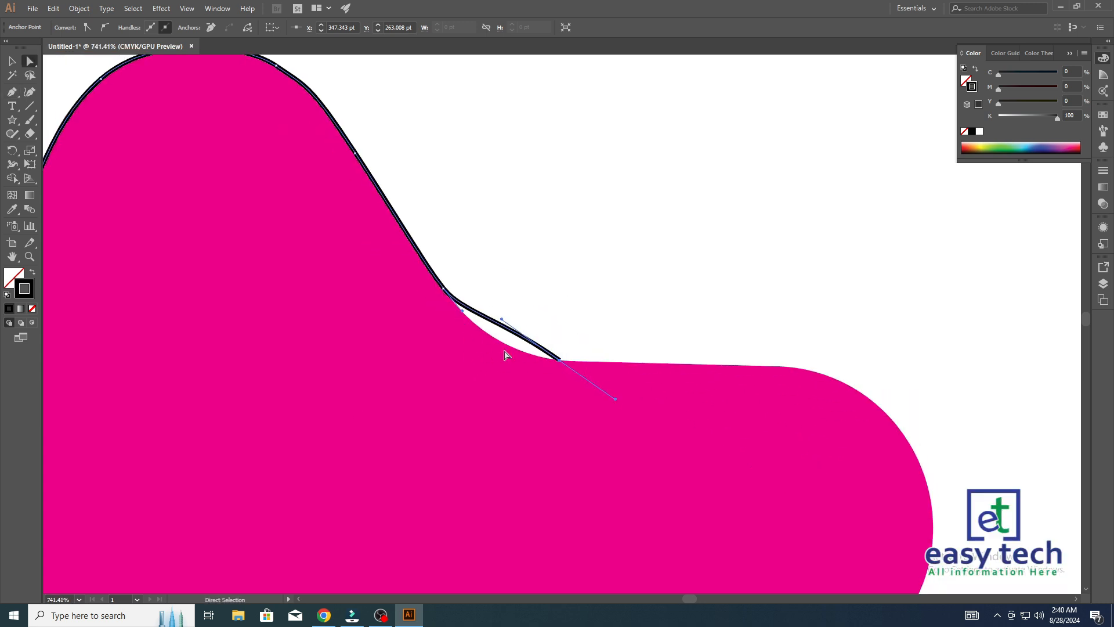
pyautogui.scroll(3, 508, 324)
pyautogui.click(676, 301)
pyautogui.rightClick(28, 67)
pyautogui.click(85, 62)
pyautogui.click(635, 407)
pyautogui.moveTo(519, 325); pyautogui.dragTo(487, 383)
pyautogui.moveTo(607, 317); pyautogui.dragTo(424, 314)
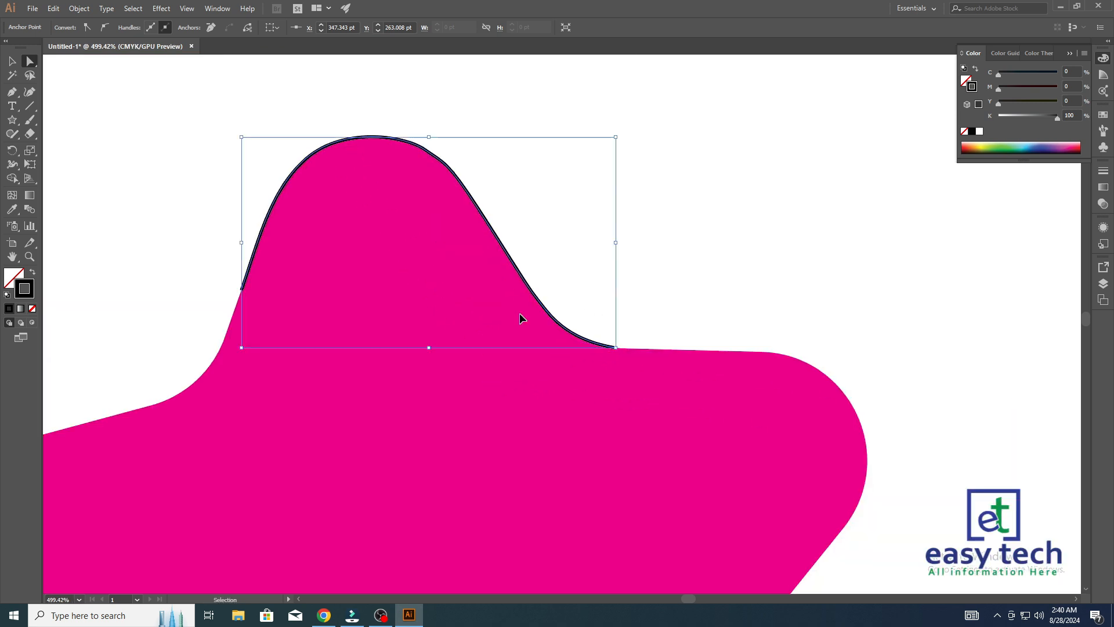
# - Resume the open path from its last anchor with the Pen tool and trace around the star's rounded right tip
pyautogui.click(12, 92)
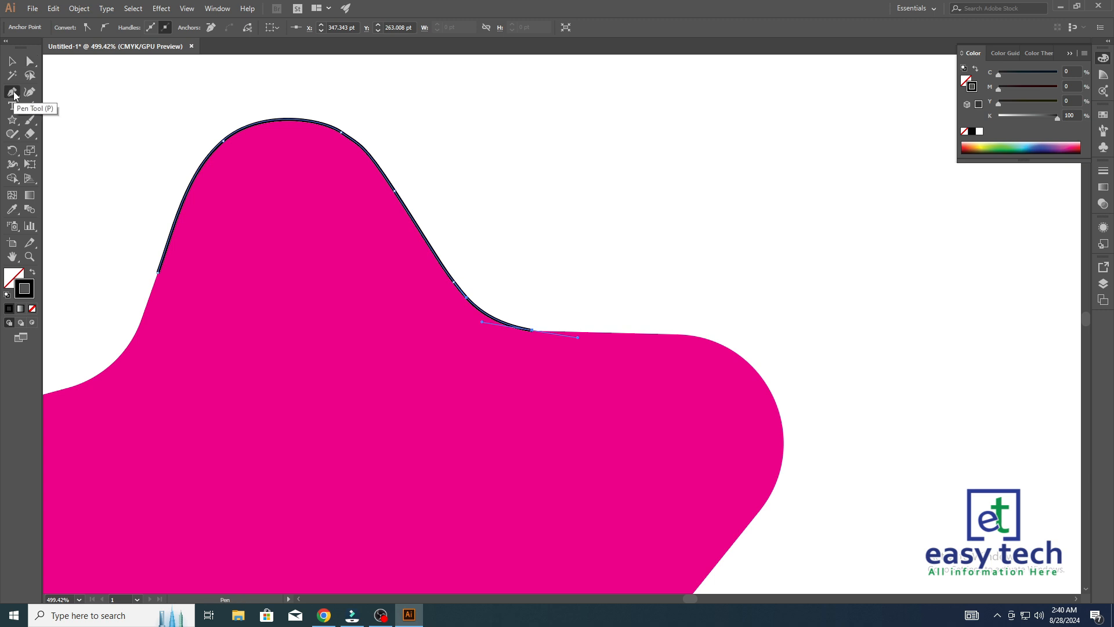
pyautogui.click(533, 330)
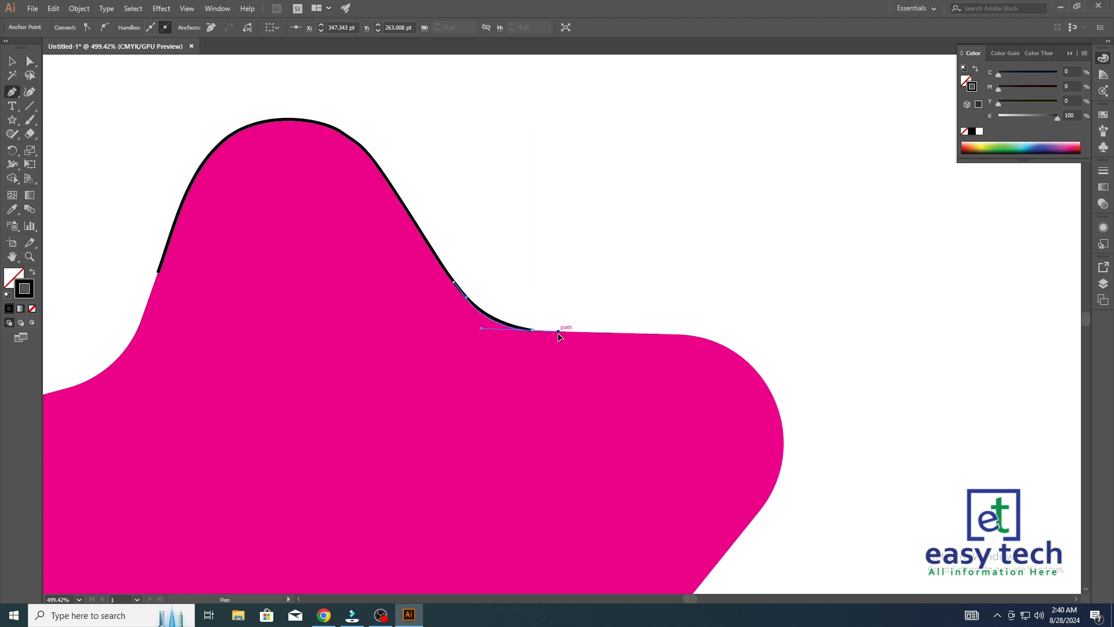
pyautogui.moveTo(569, 335)
pyautogui.mouseDown()
pyautogui.moveTo(623, 347)
pyautogui.moveTo(592, 300)
pyautogui.moveTo(651, 291)
pyautogui.mouseUp()
pyautogui.moveTo(709, 320)
pyautogui.mouseDown()
pyautogui.moveTo(683, 248)
pyautogui.moveTo(704, 257)
pyautogui.mouseUp()
pyautogui.moveTo(750, 299)
pyautogui.mouseDown()
pyautogui.moveTo(757, 304)
pyautogui.moveTo(744, 300)
pyautogui.moveTo(696, 360)
pyautogui.mouseUp()
# - Continue the Pen path down the right tip's lower edge and around the inner corner below it
pyautogui.scroll(-3, 706, 360)
pyautogui.moveTo(702, 418); pyautogui.dragTo(729, 259)
pyautogui.moveTo(668, 287)
pyautogui.mouseDown()
pyautogui.moveTo(665, 306)
pyautogui.moveTo(654, 303)
pyautogui.mouseUp()
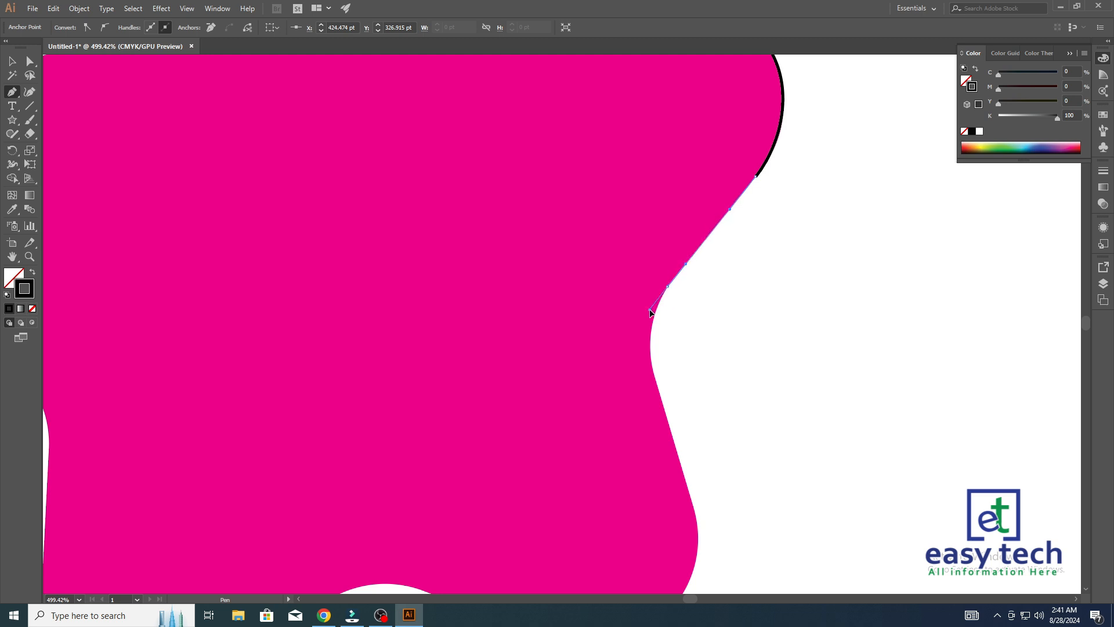
pyautogui.moveTo(719, 328); pyautogui.dragTo(698, 219)
pyautogui.moveTo(637, 273)
pyautogui.mouseDown()
pyautogui.moveTo(651, 299)
pyautogui.moveTo(654, 280)
pyautogui.mouseUp()
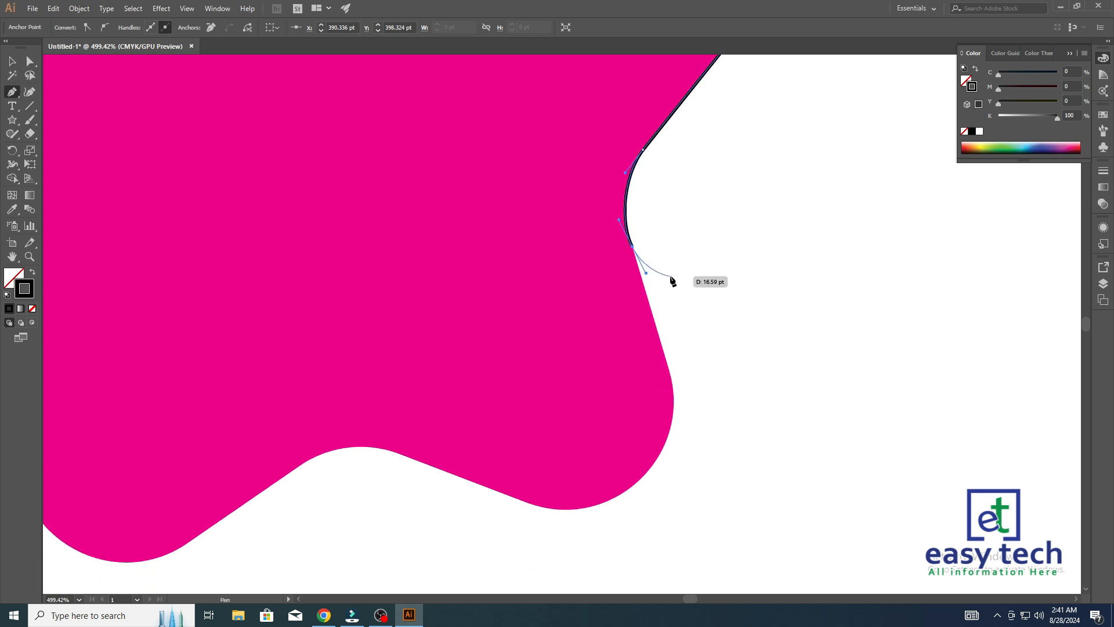
# - Try to continue the path from the inner corner down the straight edge toward the lower right tip, undoing each attempted segment
pyautogui.moveTo(651, 306); pyautogui.dragTo(652, 311)
pyautogui.hotkey('ctrl', 'space')
pyautogui.moveTo(679, 266); pyautogui.dragTo(832, 322)
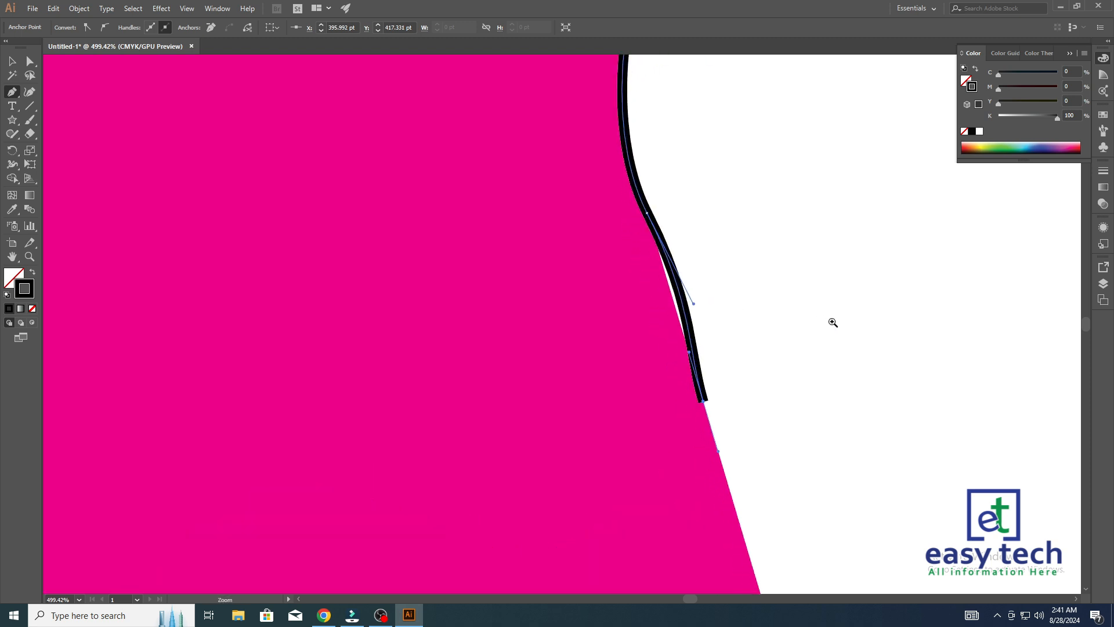
pyautogui.hotkey('ctrl', 'z')
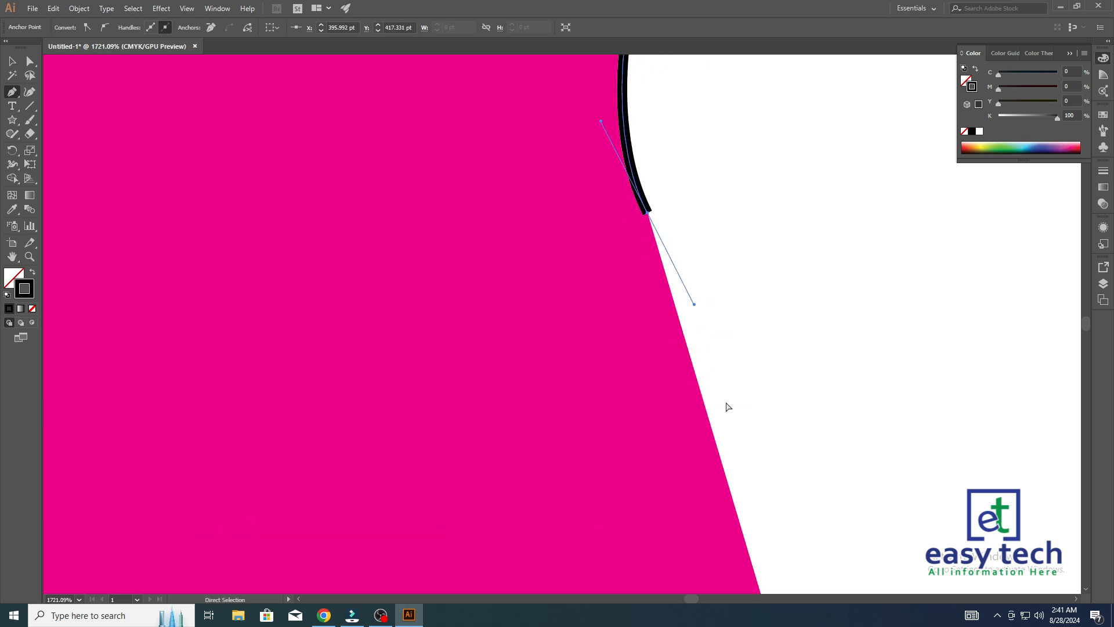
pyautogui.moveTo(699, 382); pyautogui.dragTo(665, 437)
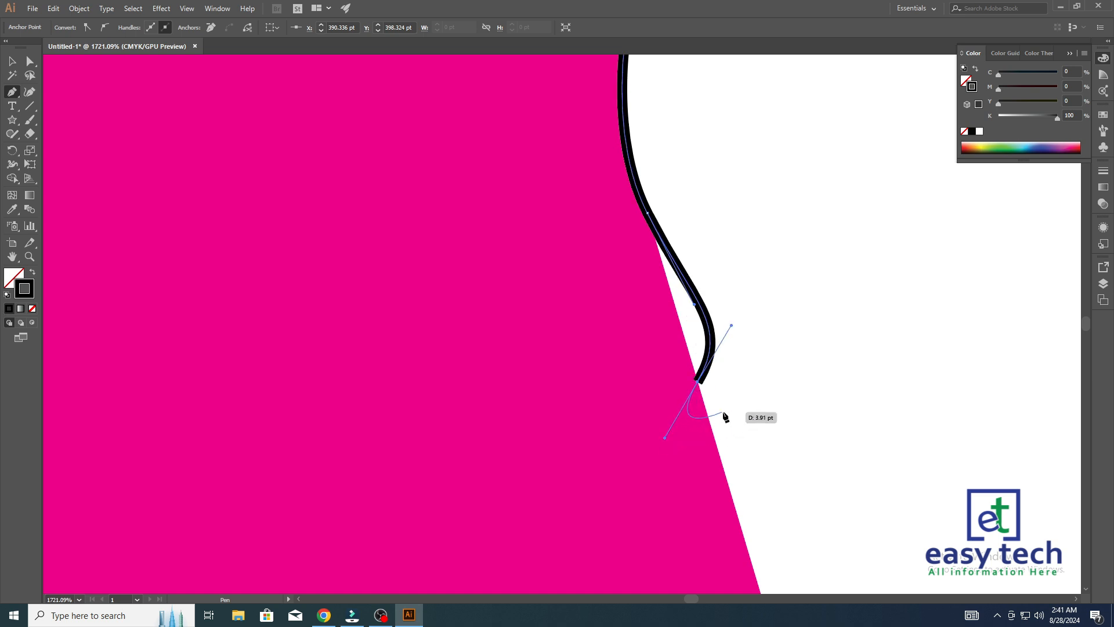
pyautogui.hotkey('ctrl', 'z')
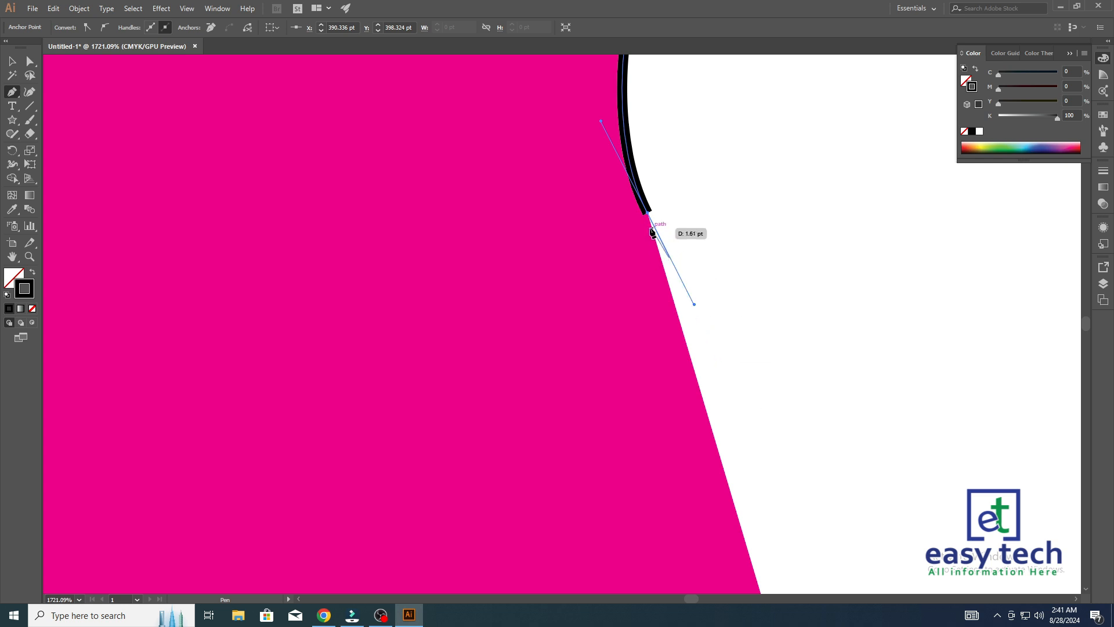
pyautogui.moveTo(649, 216); pyautogui.dragTo(713, 398)
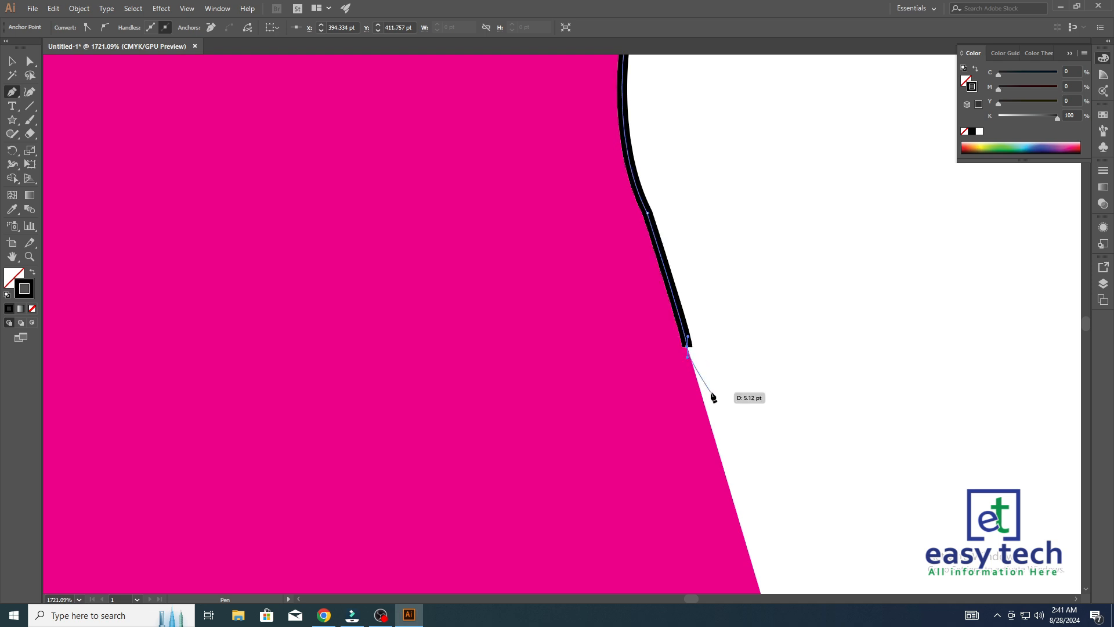
pyautogui.hotkey('ctrl', 'z')
pyautogui.hotkey('ctrl', 'z')
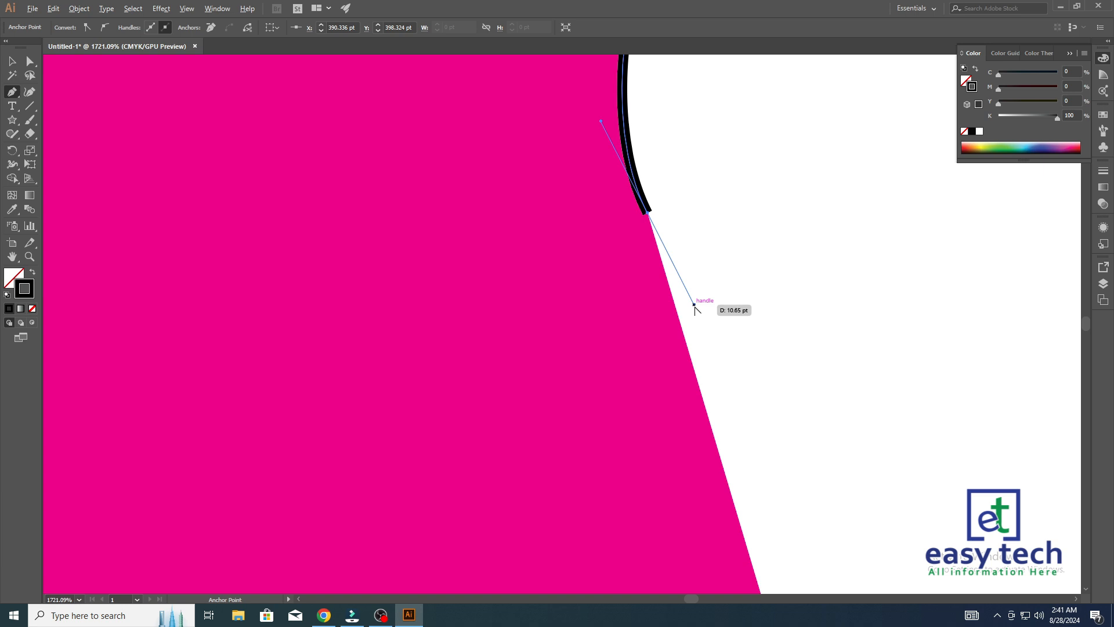
# - Trace the straight edge below the inner corner and the outer side of the rounded lower right tip
pyautogui.click(719, 348)
pyautogui.scroll(-4, 714, 351)
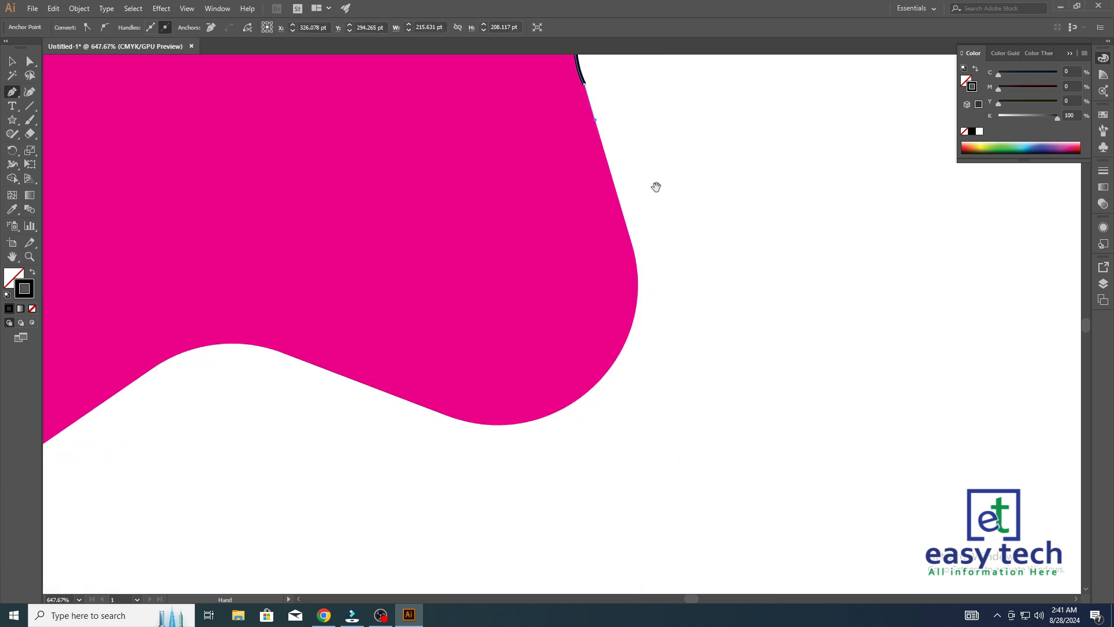
pyautogui.click(617, 191)
pyautogui.moveTo(655, 278); pyautogui.dragTo(730, 317)
pyautogui.click(712, 341)
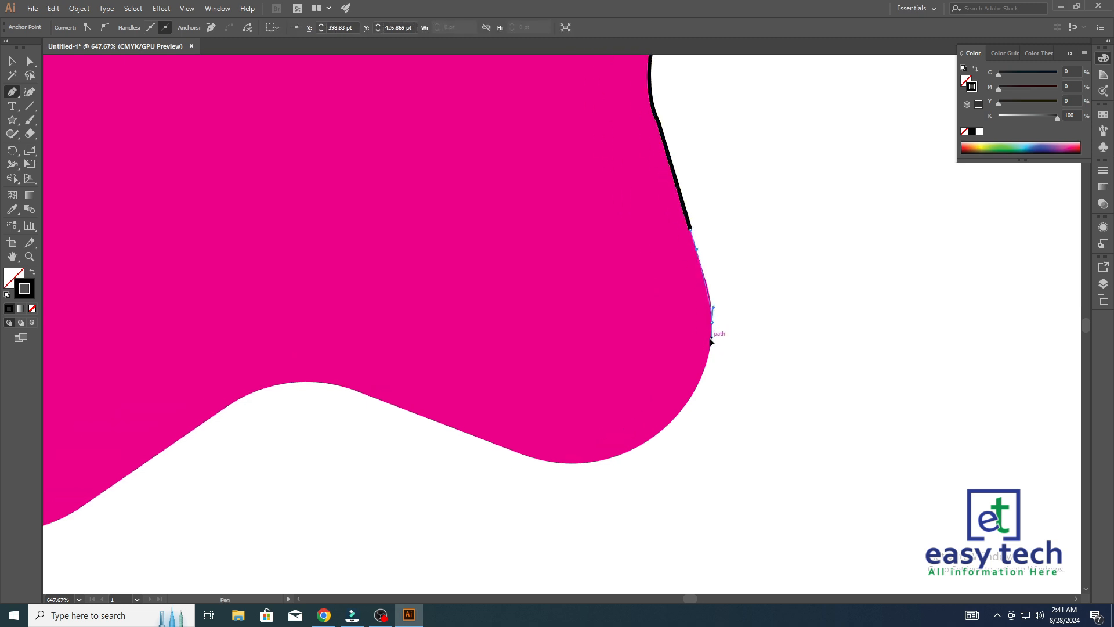
pyautogui.moveTo(669, 422)
pyautogui.mouseDown()
pyautogui.moveTo(774, 366)
pyautogui.moveTo(726, 392)
pyautogui.moveTo(723, 410)
pyautogui.mouseUp()
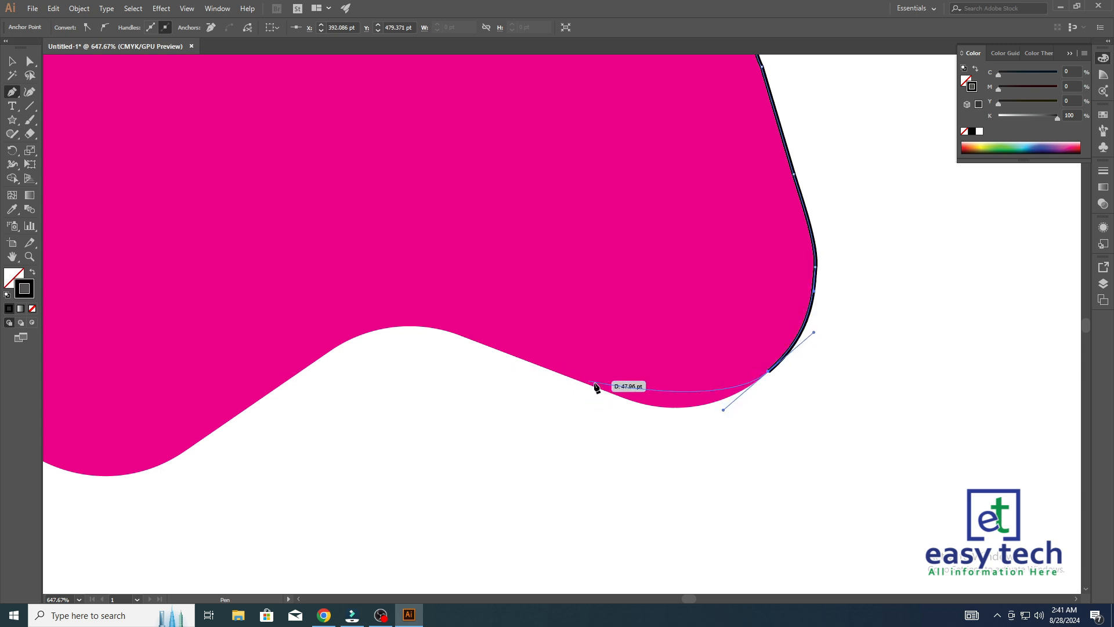
# - Continue the path under the lower right tip, over the bottom inner corner and down to the lower left tip
pyautogui.moveTo(620, 396)
pyautogui.mouseDown()
pyautogui.moveTo(544, 374)
pyautogui.moveTo(545, 387)
pyautogui.moveTo(529, 383)
pyautogui.moveTo(797, 396)
pyautogui.moveTo(689, 420)
pyautogui.moveTo(689, 410)
pyautogui.mouseUp()
pyautogui.hotkey('ctrl', 'z')
pyautogui.moveTo(437, 324); pyautogui.dragTo(262, 244)
pyautogui.moveTo(392, 322); pyautogui.dragTo(748, 398)
pyautogui.moveTo(581, 332)
pyautogui.mouseDown()
pyautogui.moveTo(484, 323)
pyautogui.moveTo(468, 293)
pyautogui.moveTo(459, 300)
pyautogui.moveTo(488, 309)
pyautogui.mouseUp()
pyautogui.moveTo(425, 380)
pyautogui.mouseDown()
pyautogui.moveTo(729, 298)
pyautogui.moveTo(643, 319)
pyautogui.mouseUp()
pyautogui.moveTo(535, 376); pyautogui.dragTo(501, 389)
pyautogui.moveTo(517, 301); pyautogui.dragTo(554, 329)
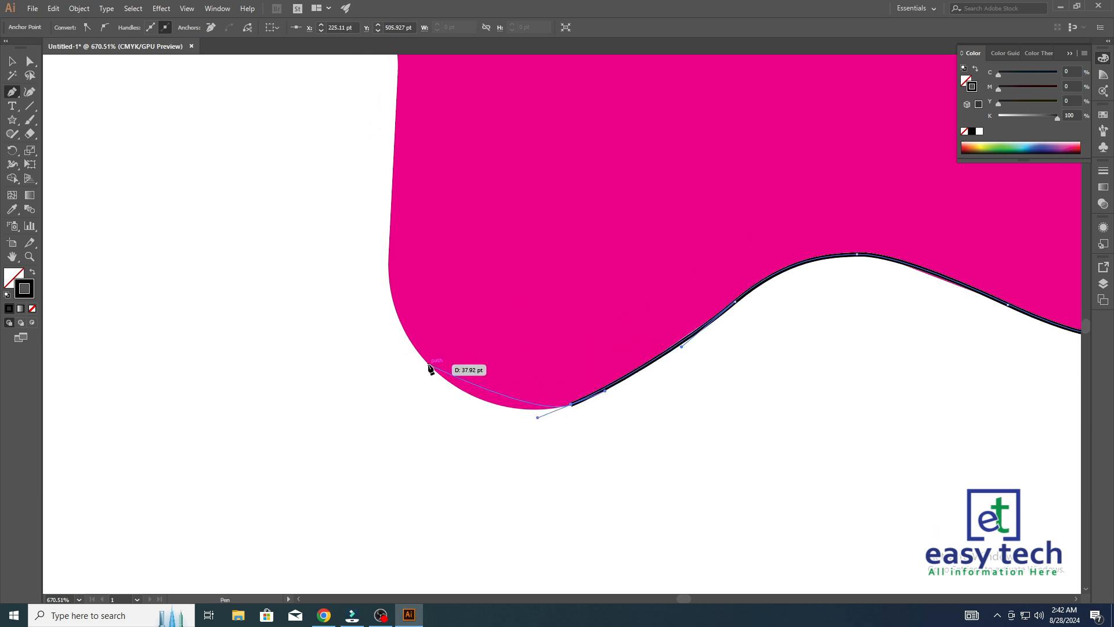
# - Trace around the rounded lower left tip and up the straight edge above it
pyautogui.moveTo(429, 365); pyautogui.dragTo(389, 320)
pyautogui.moveTo(435, 256); pyautogui.dragTo(401, 309)
pyautogui.click(400, 292)
pyautogui.moveTo(423, 252); pyautogui.dragTo(423, 323)
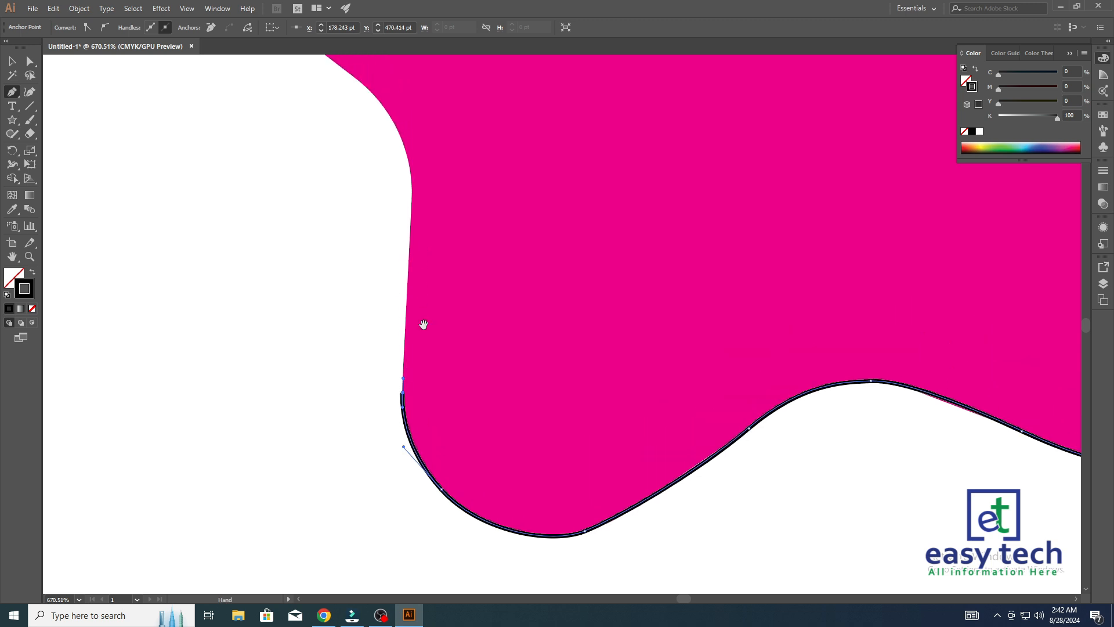
pyautogui.click(411, 235)
# - Continue the path around the left inner corner and along the lower edge of the star's left tip
pyautogui.moveTo(426, 165); pyautogui.dragTo(481, 322)
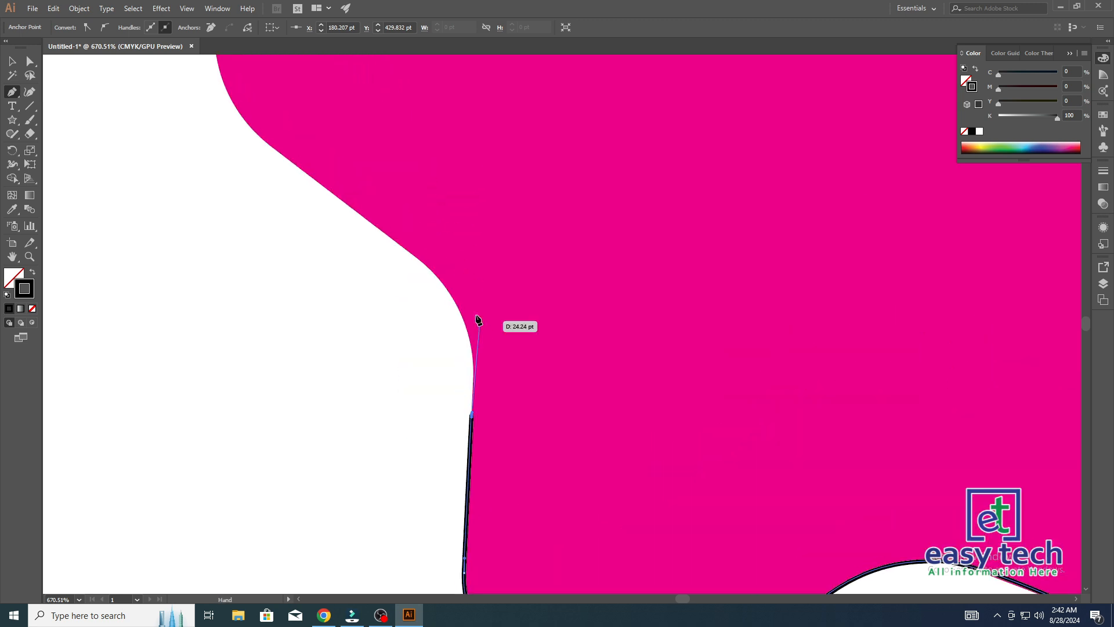
pyautogui.moveTo(436, 276)
pyautogui.mouseDown()
pyautogui.moveTo(384, 240)
pyautogui.moveTo(384, 226)
pyautogui.moveTo(595, 409)
pyautogui.mouseUp()
pyautogui.click(472, 322)
pyautogui.moveTo(389, 239)
pyautogui.mouseDown()
pyautogui.moveTo(572, 354)
pyautogui.moveTo(559, 299)
pyautogui.moveTo(580, 376)
pyautogui.mouseUp()
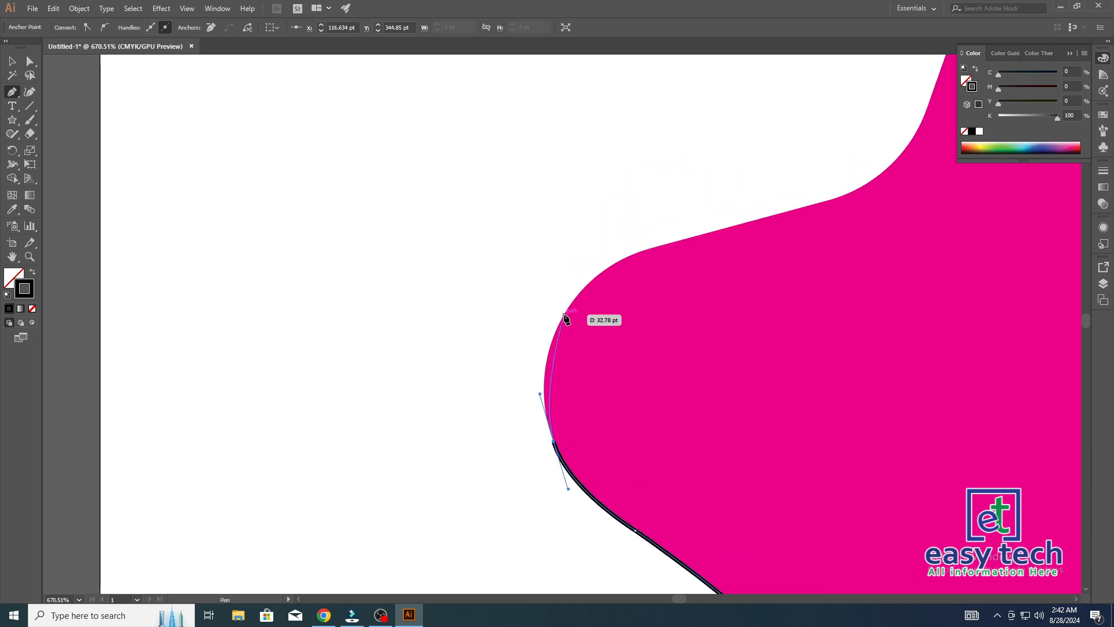
# - Trace around the left tip and the upper left inner corner, closing the path at its starting anchor
pyautogui.moveTo(598, 274); pyautogui.dragTo(589, 265)
pyautogui.moveTo(670, 249)
pyautogui.mouseDown()
pyautogui.moveTo(573, 286)
pyautogui.moveTo(609, 275)
pyautogui.moveTo(559, 324)
pyautogui.moveTo(591, 314)
pyautogui.mouseUp()
pyautogui.moveTo(691, 268); pyautogui.dragTo(610, 285)
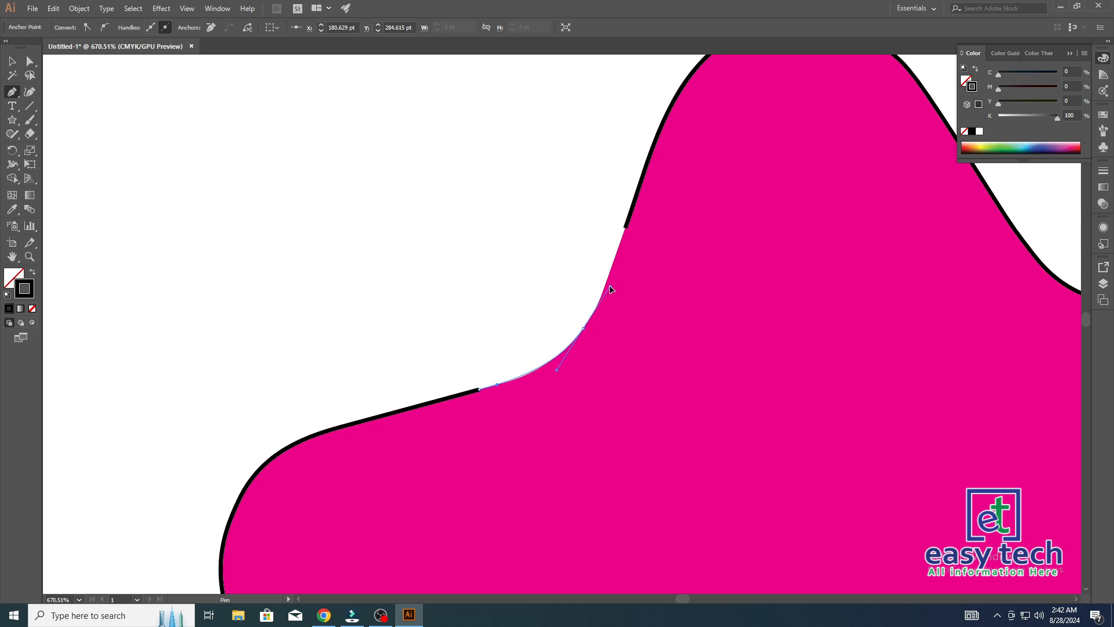
pyautogui.scroll(2, 621, 294)
pyautogui.click(627, 285)
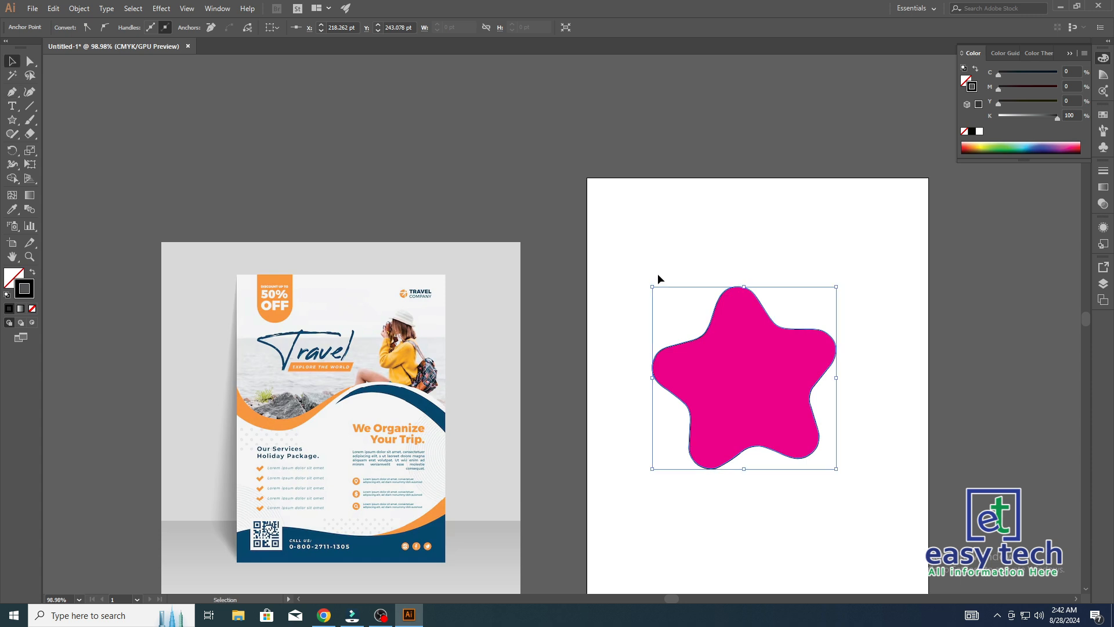
# - Move the traced outline off the pink star to the artboard's upper right corner
pyautogui.moveTo(651, 247); pyautogui.dragTo(597, 218)
pyautogui.click(723, 341)
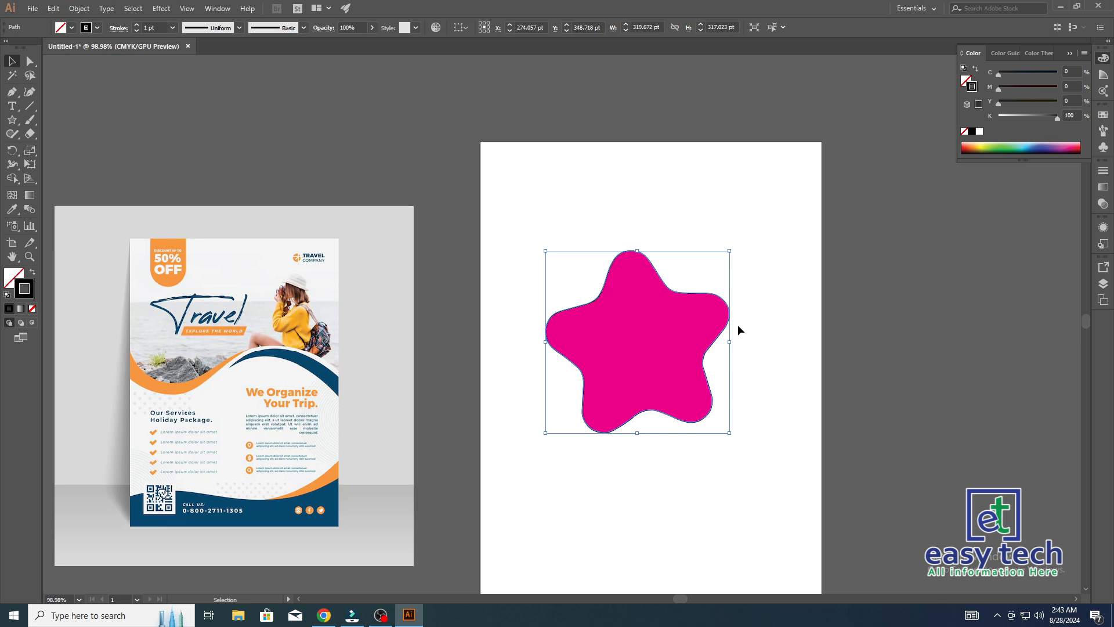
pyautogui.moveTo(651, 266); pyautogui.dragTo(853, 104)
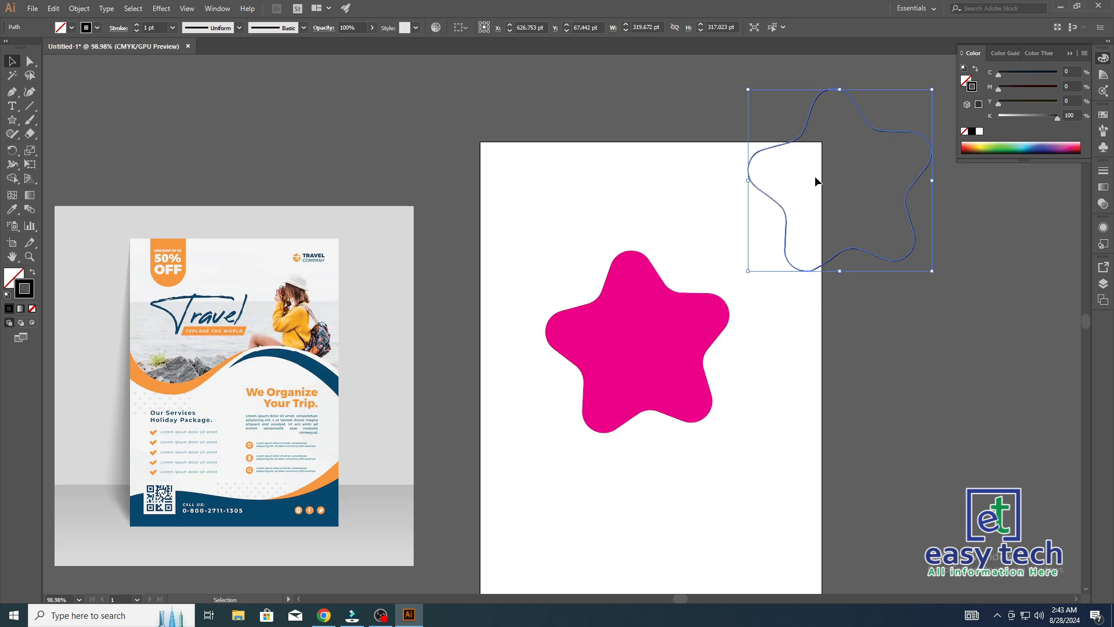
# - Give the traced star no stroke and a fill of C 100, M 100, Y 0, K 0
pyautogui.press('i')
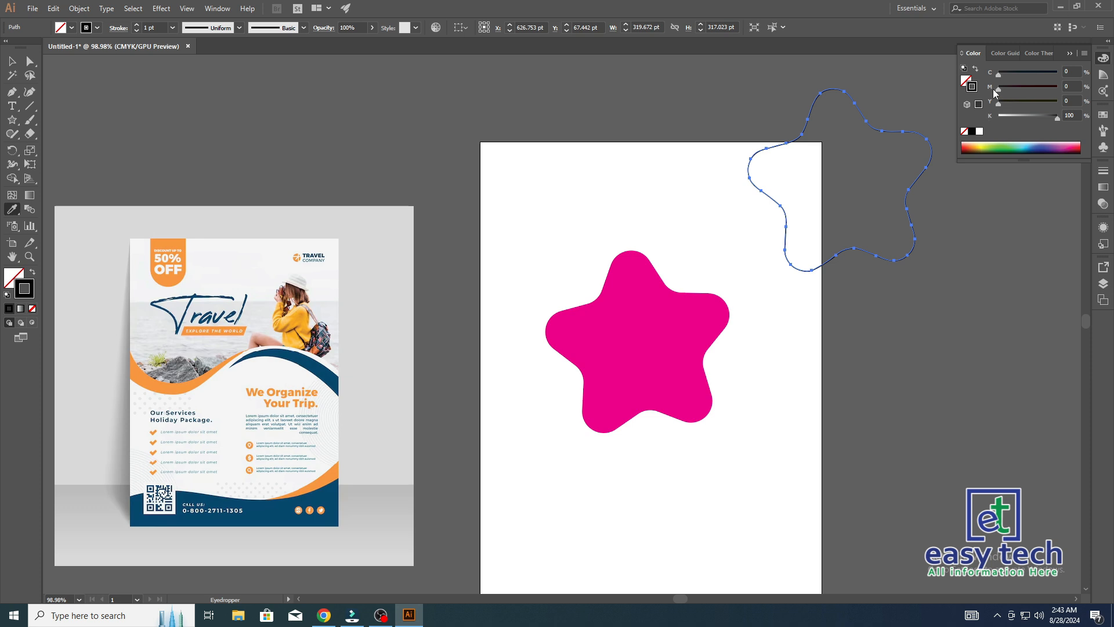
pyautogui.click(976, 70)
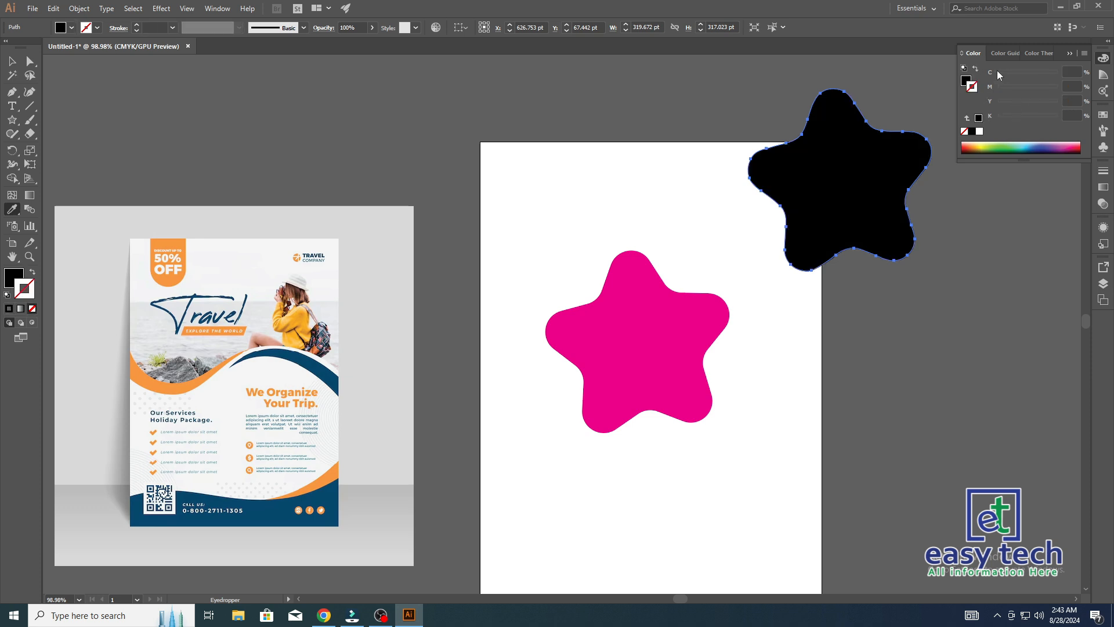
pyautogui.click(965, 132)
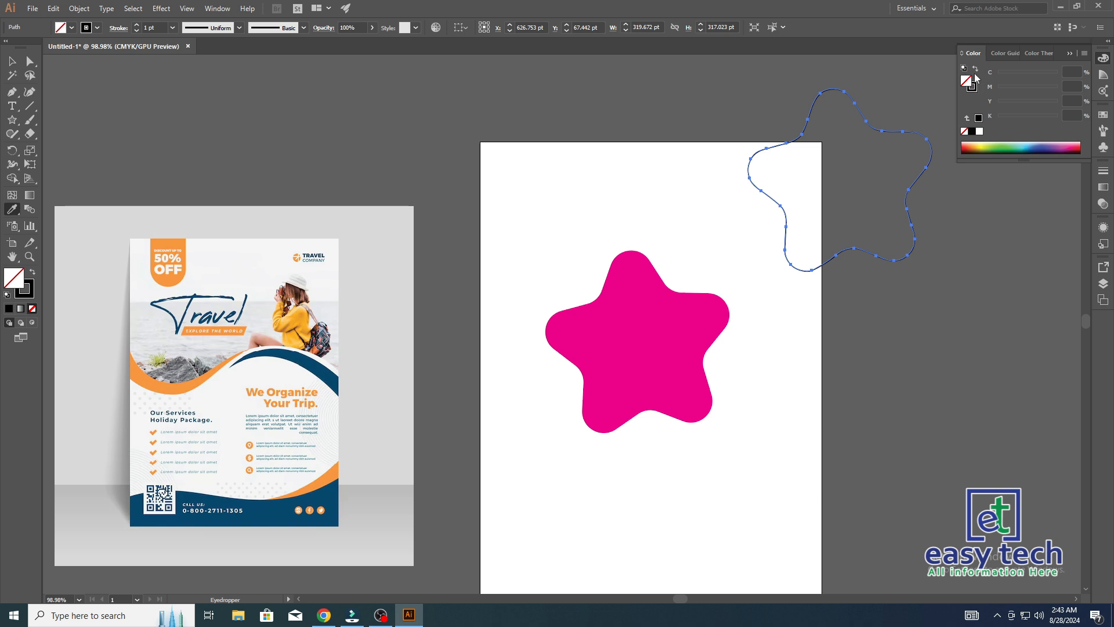
pyautogui.click(977, 70)
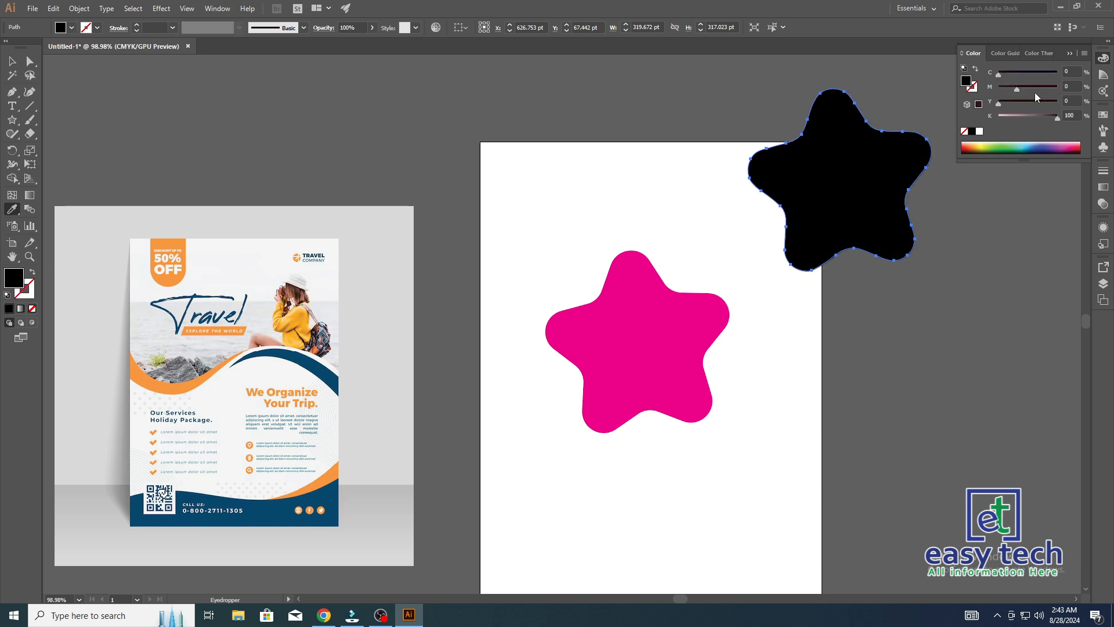
pyautogui.moveTo(1057, 116); pyautogui.dragTo(993, 116)
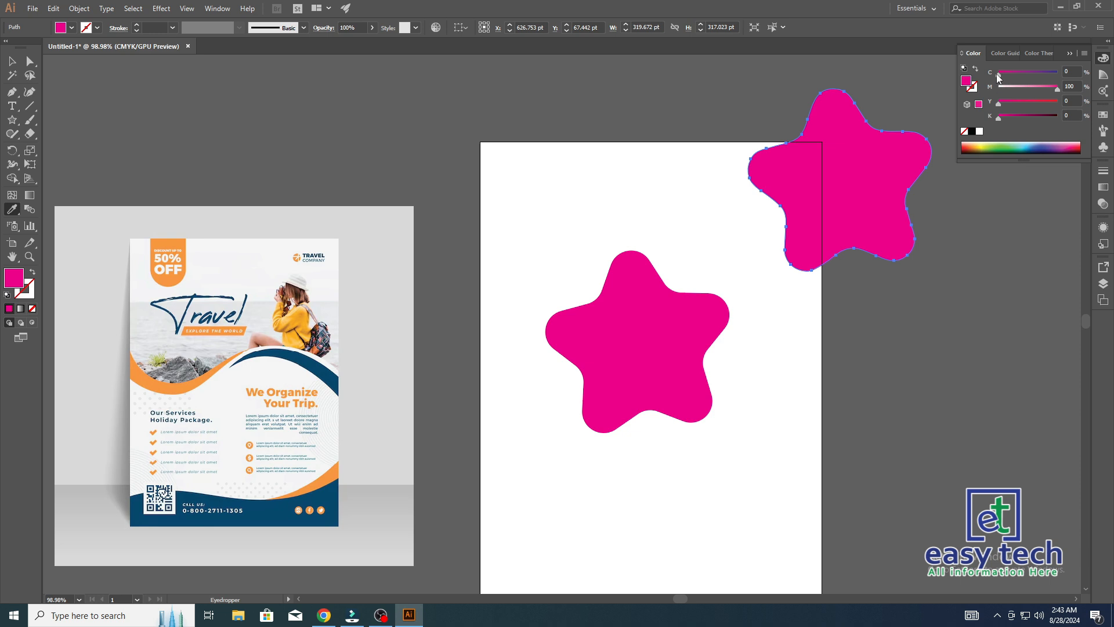
pyautogui.moveTo(998, 75); pyautogui.dragTo(1059, 74)
pyautogui.click(709, 196)
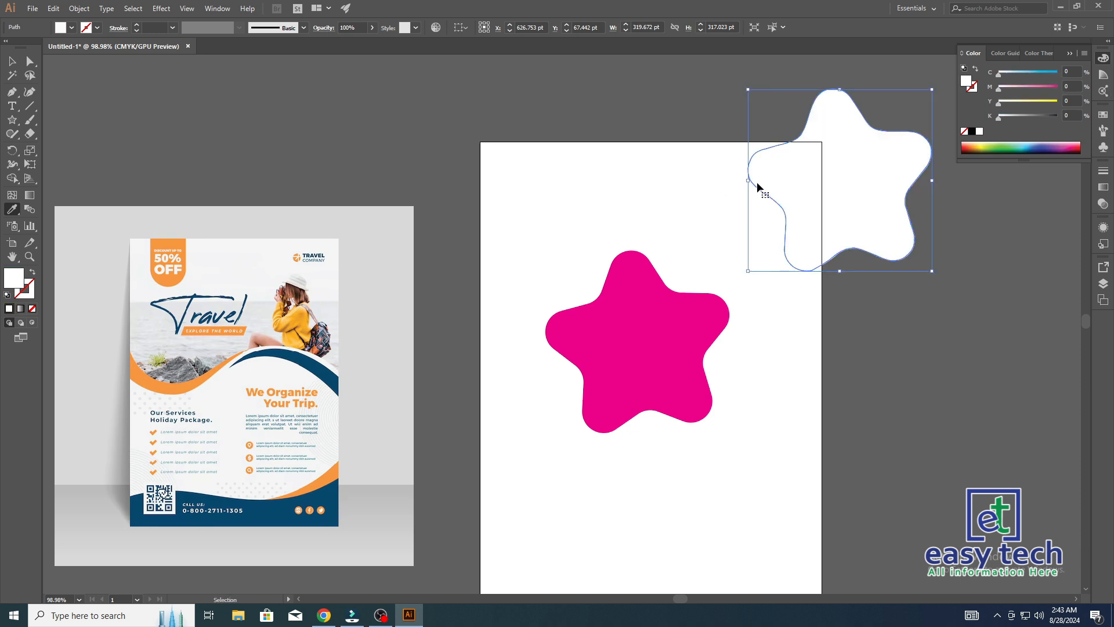
pyautogui.hotkey('ctrl', 'z')
# - Move the blue traced star directly below the pink star on the artboard
pyautogui.press('v')
pyautogui.moveTo(841, 191); pyautogui.dragTo(664, 168)
pyautogui.click(805, 258)
pyautogui.scroll(-3, 779, 296)
pyautogui.moveTo(707, 230); pyautogui.dragTo(705, 466)
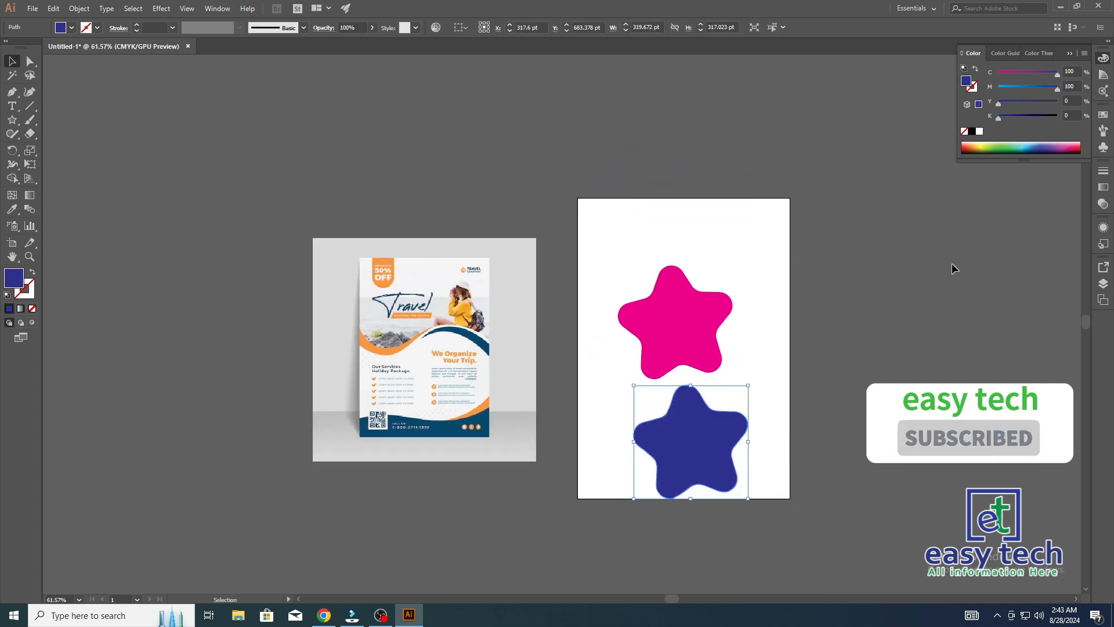
# - Delete the blue star and undo the deletion
pyautogui.moveTo(516, 407); pyautogui.dragTo(523, 376)
pyautogui.moveTo(650, 188); pyautogui.dragTo(762, 504)
pyautogui.press('Delete')
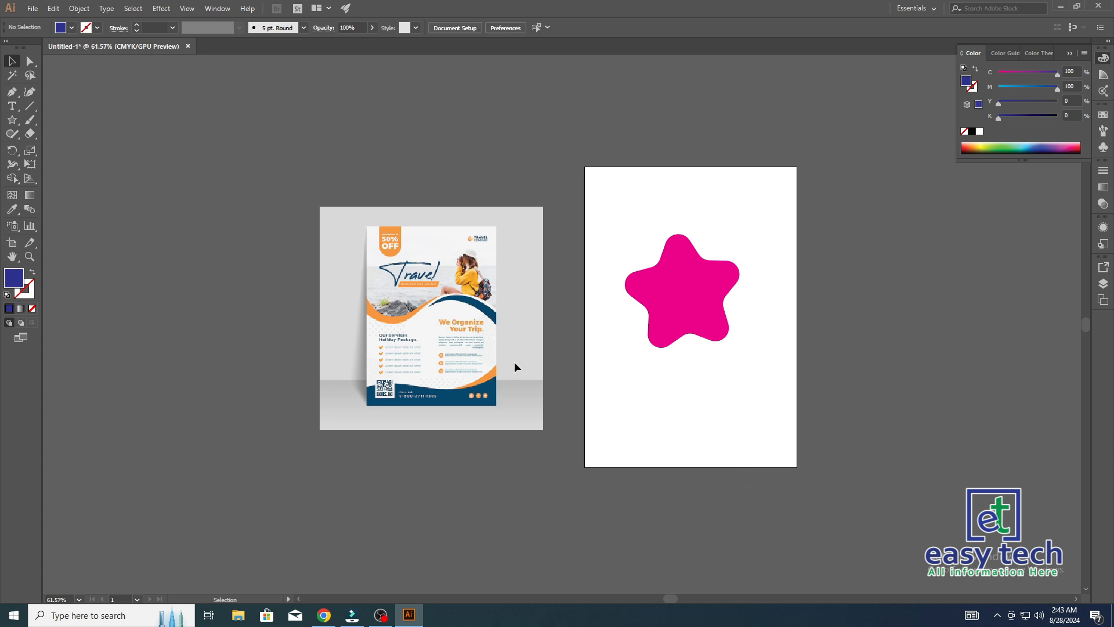
pyautogui.hotkey('ctrl', 'z')
# - Draw a curved Pen segment from the upper right end of the flyer's dark blue wave to its pointed left end
pyautogui.moveTo(547, 318); pyautogui.dragTo(455, 258)
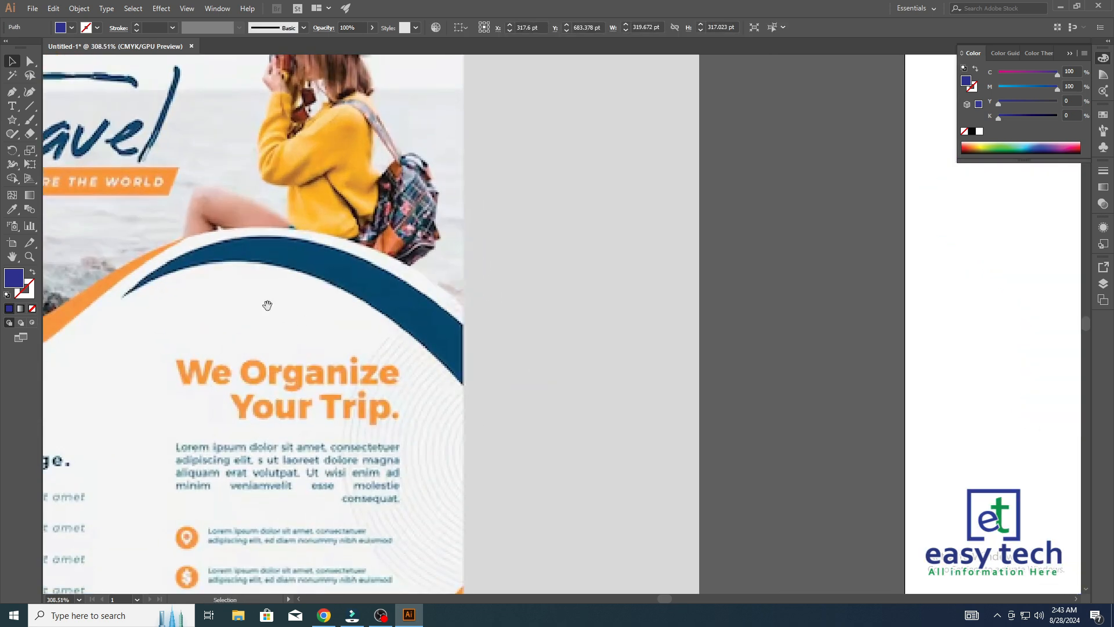
pyautogui.moveTo(267, 305); pyautogui.dragTo(500, 304)
pyautogui.moveTo(431, 281); pyautogui.dragTo(451, 283)
pyautogui.press('p')
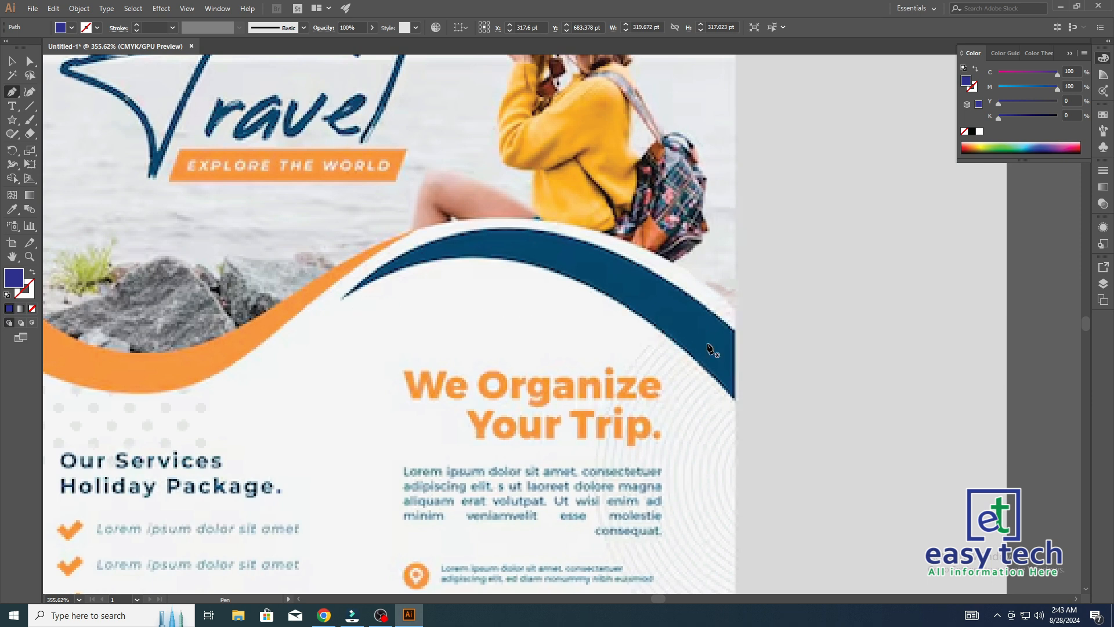
pyautogui.moveTo(726, 323); pyautogui.dragTo(725, 323)
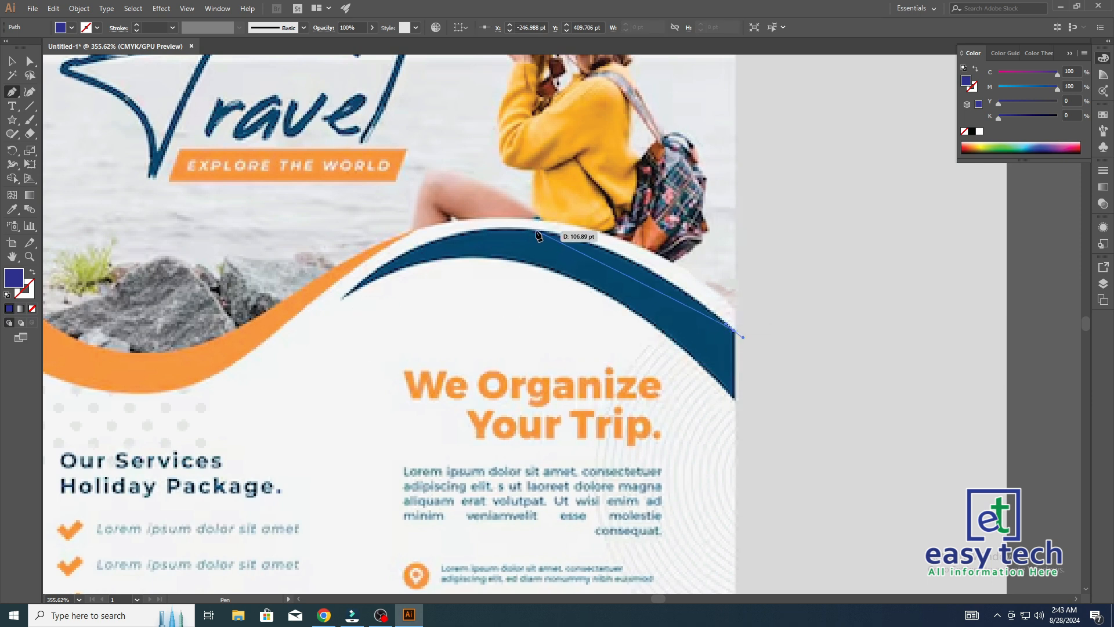
pyautogui.moveTo(526, 230); pyautogui.dragTo(424, 221)
pyautogui.hotkey('ctrl', 'z')
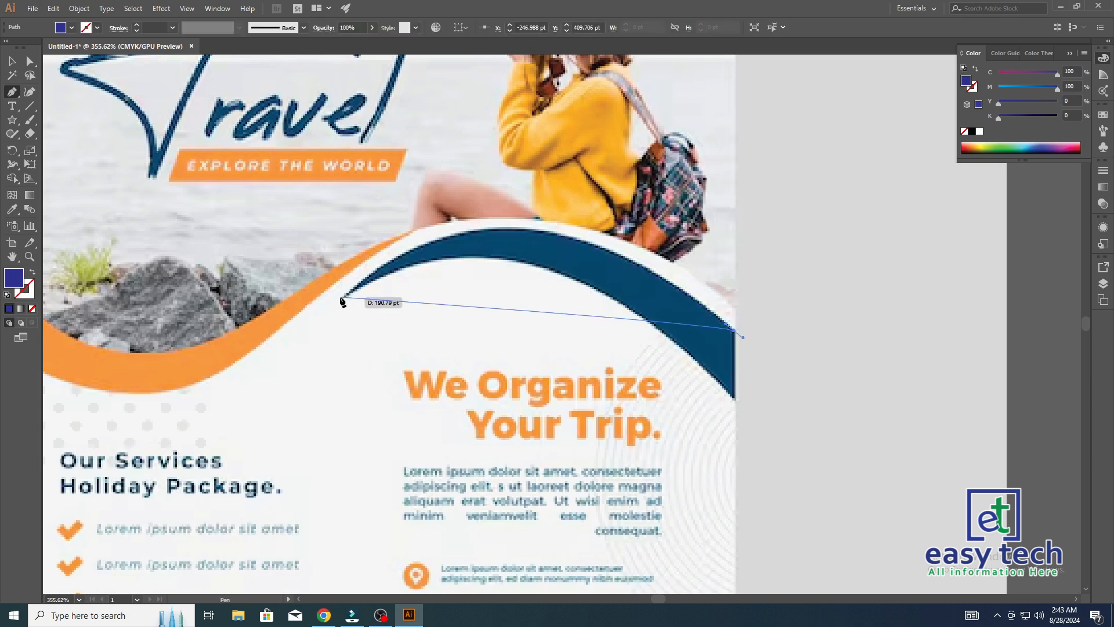
pyautogui.moveTo(344, 298); pyautogui.dragTo(229, 370)
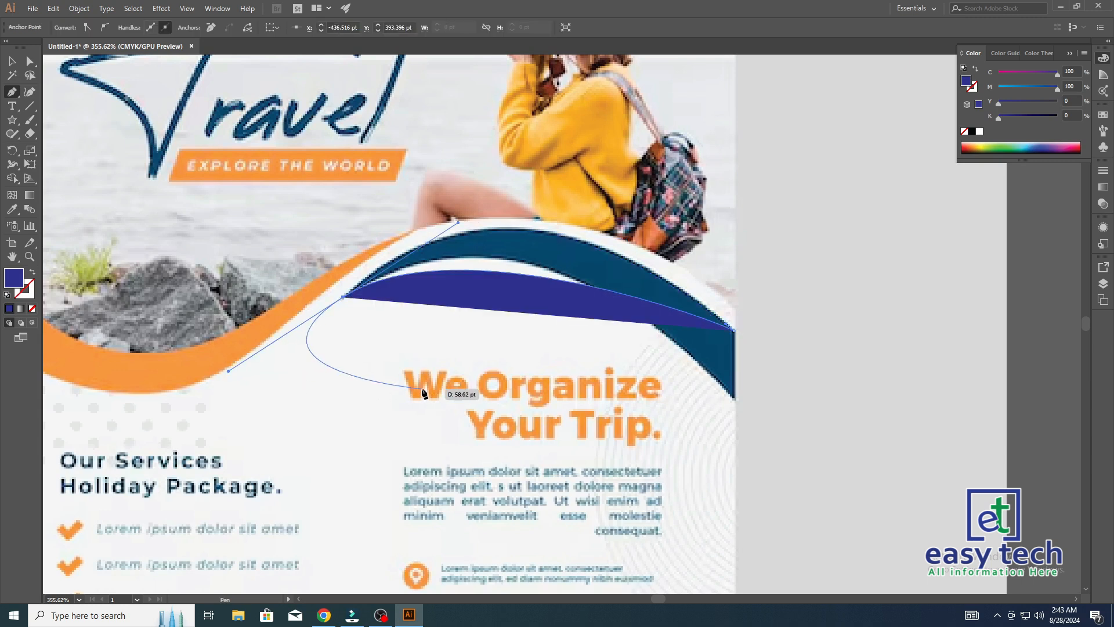
# - Swap the new path's fill and stroke, and set the stroke colour to C 0, M 100, Y 0, K 0
pyautogui.click(31, 272)
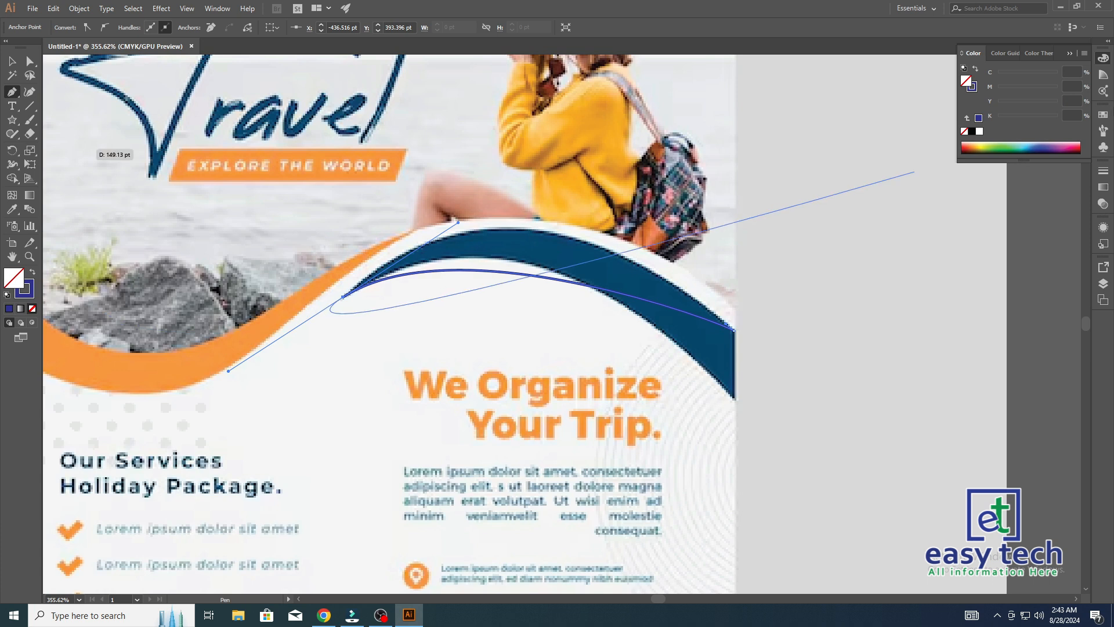
pyautogui.click(972, 88)
pyautogui.moveTo(1057, 88)
pyautogui.mouseDown()
pyautogui.moveTo(999, 88)
pyautogui.moveTo(998, 74)
pyautogui.moveTo(1058, 88)
pyautogui.mouseUp()
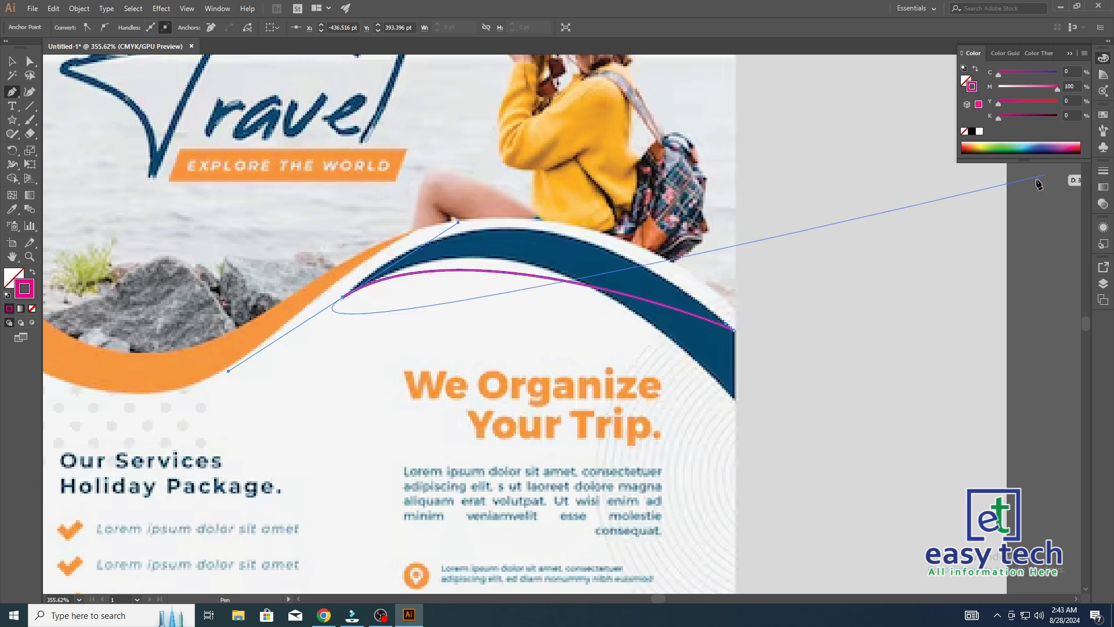
pyautogui.scroll(1, 417, 325)
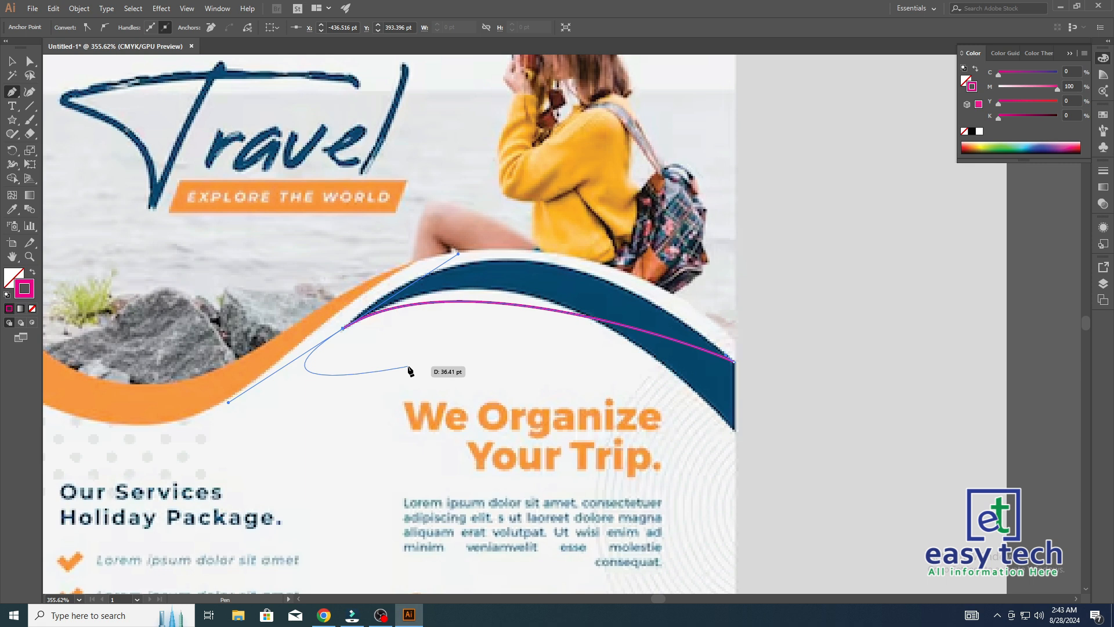
# - Reshape the Pen curve to follow the dark blue wave's upper edge, and remove the outgoing handle at its pointed left end
pyautogui.moveTo(458, 255); pyautogui.dragTo(528, 159)
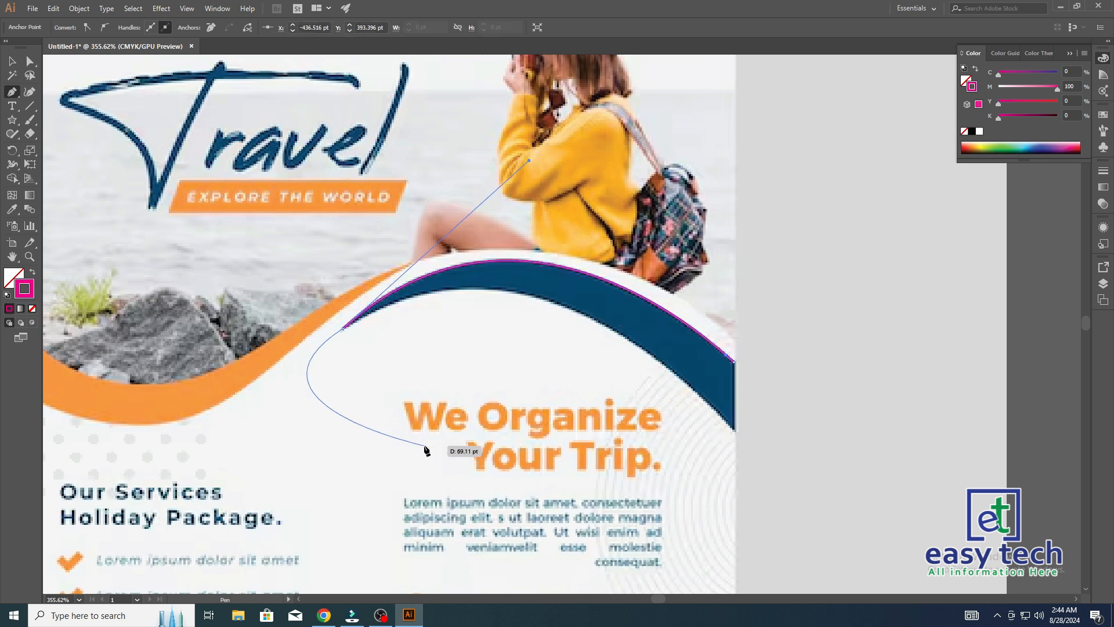
pyautogui.moveTo(376, 327); pyautogui.dragTo(376, 327)
pyautogui.hotkey('ctrl', 'z')
pyautogui.click(344, 329)
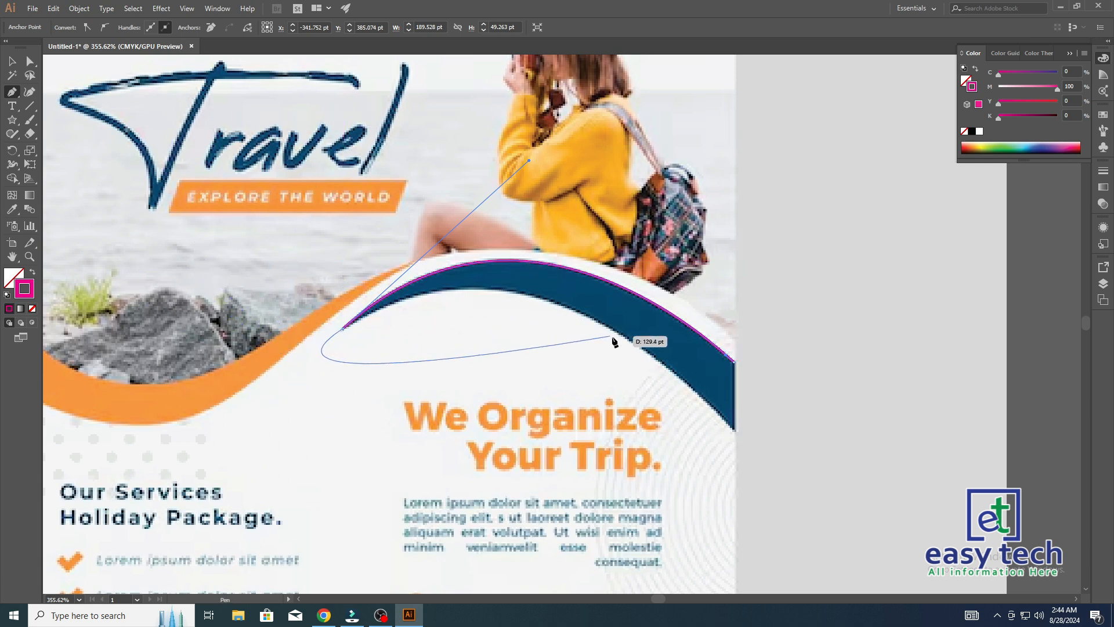
# - Trace the wave's lower edge with a curved Pen segment to the flyer's right edge, and close the path at the starting point
pyautogui.moveTo(464, 395); pyautogui.dragTo(553, 394)
pyautogui.moveTo(425, 363); pyautogui.dragTo(654, 361)
pyautogui.moveTo(734, 429); pyautogui.dragTo(792, 536)
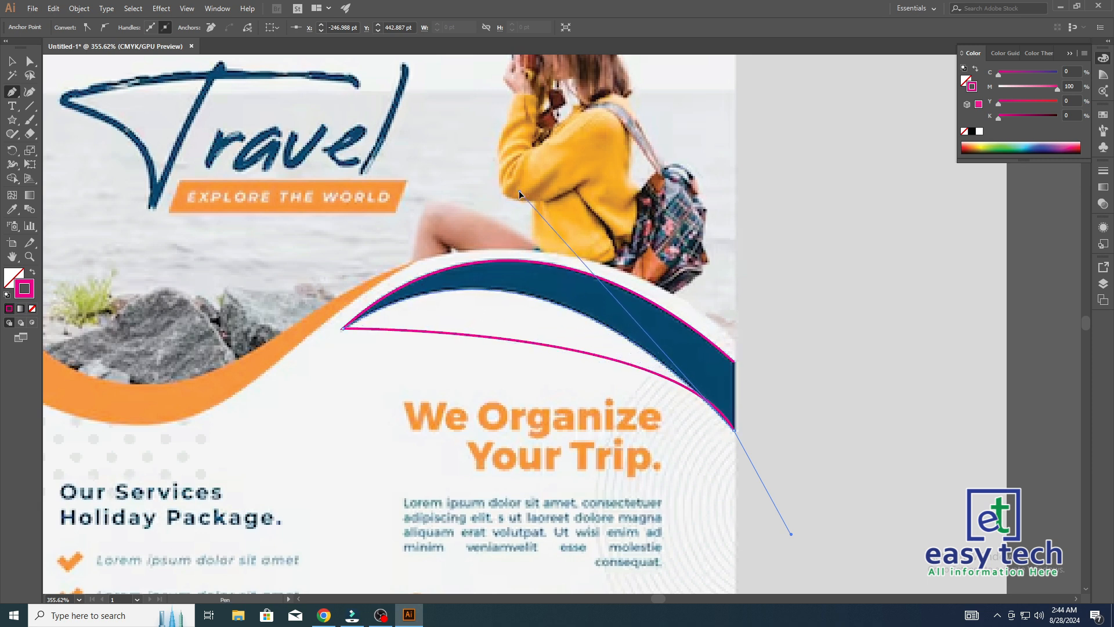
pyautogui.moveTo(520, 192); pyautogui.dragTo(519, 192)
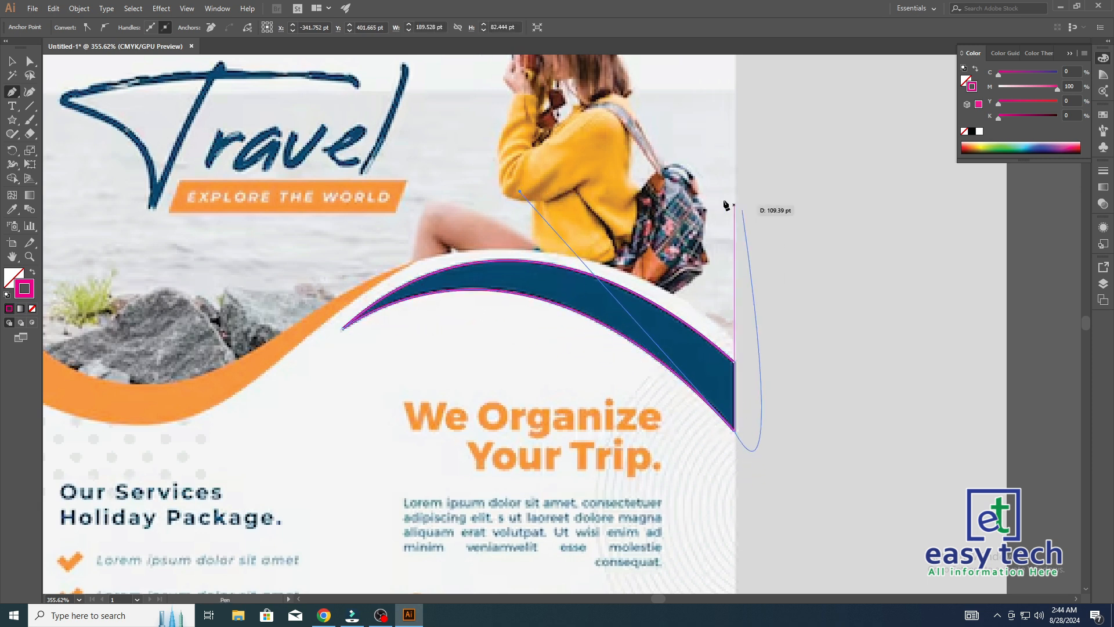
pyautogui.click(736, 435)
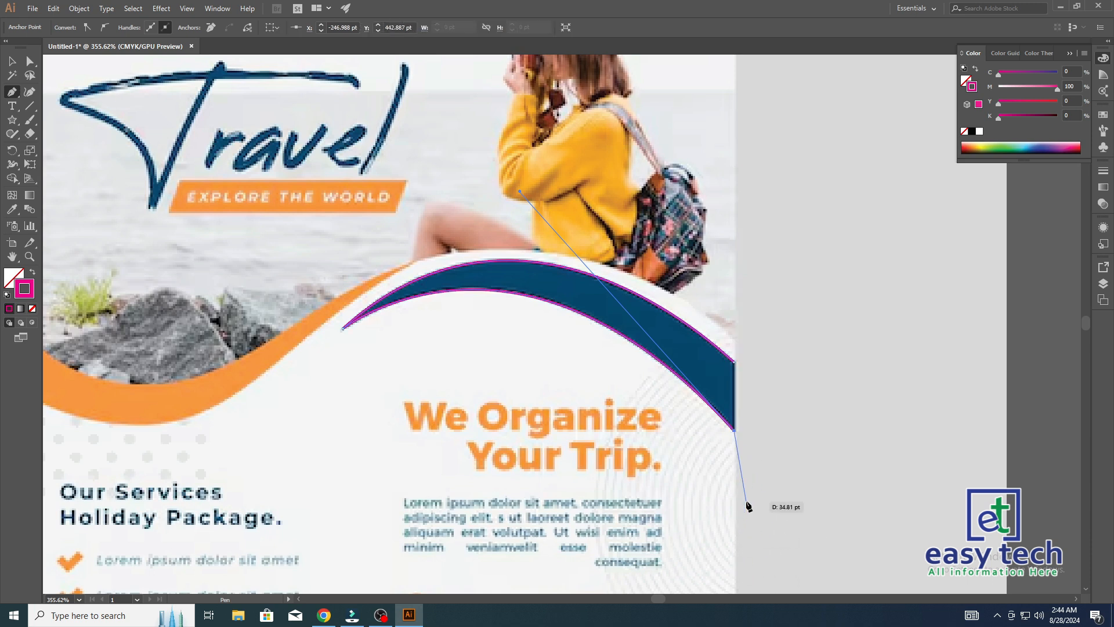
pyautogui.click(734, 362)
# - Move the traced wave outline off the flyer's right side, and undo the move
pyautogui.press('v')
pyautogui.click(469, 437)
pyautogui.scroll(-3, 546, 378)
pyautogui.moveTo(564, 352); pyautogui.dragTo(679, 353)
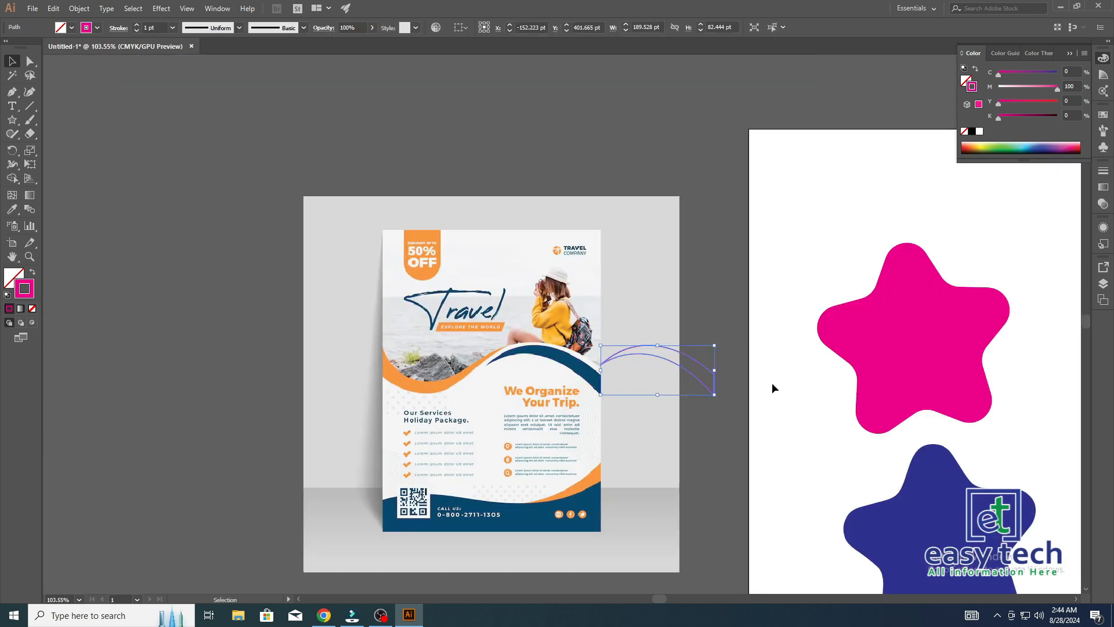
pyautogui.hotkey('ctrl', 'z')
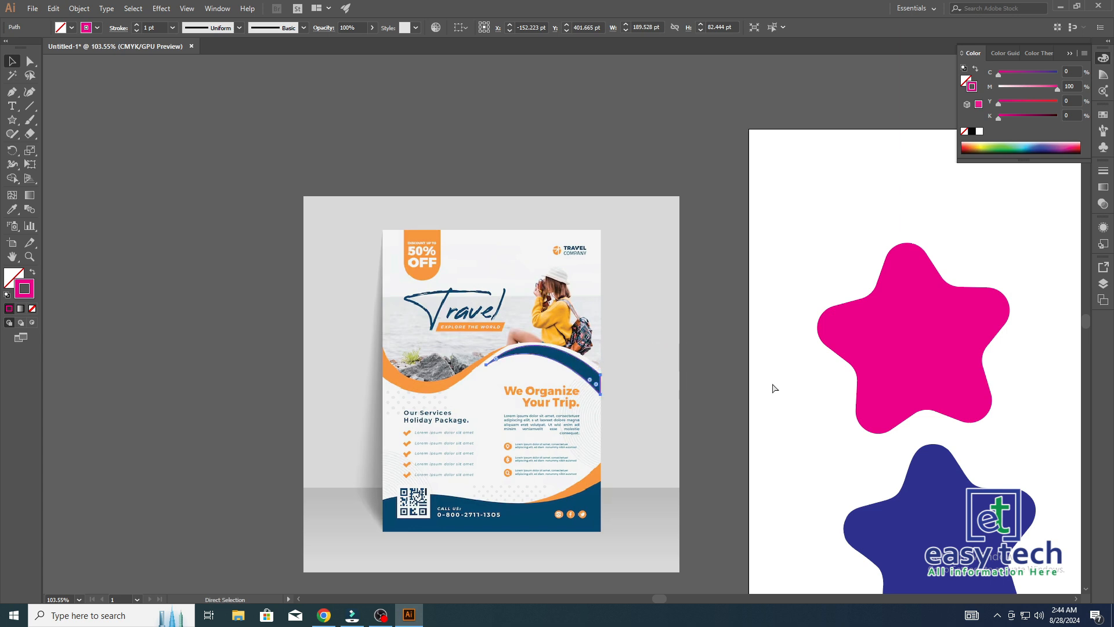
# - Fill the traced wave with the flyer's orange using the Eyedropper, and deselect it
pyautogui.hotkey('ctrl', 'space')
pyautogui.moveTo(601, 411); pyautogui.dragTo(749, 406)
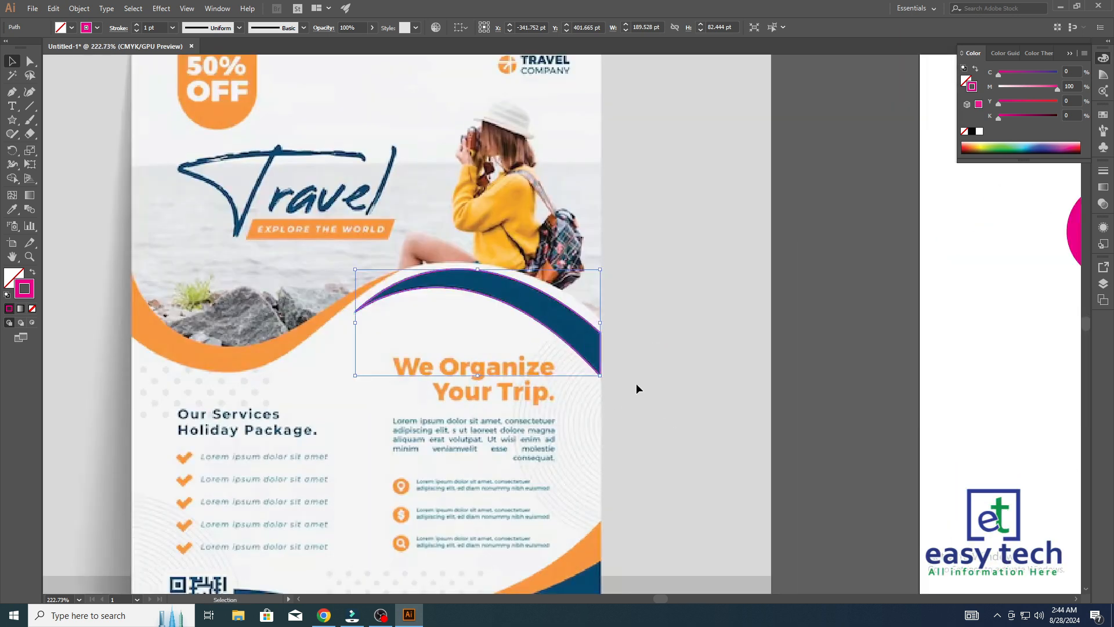
pyautogui.click(17, 211)
pyautogui.click(262, 341)
pyautogui.press('v')
pyautogui.click(723, 319)
# - Delete the orange traced wave from the flyer
pyautogui.moveTo(669, 365); pyautogui.dragTo(749, 308)
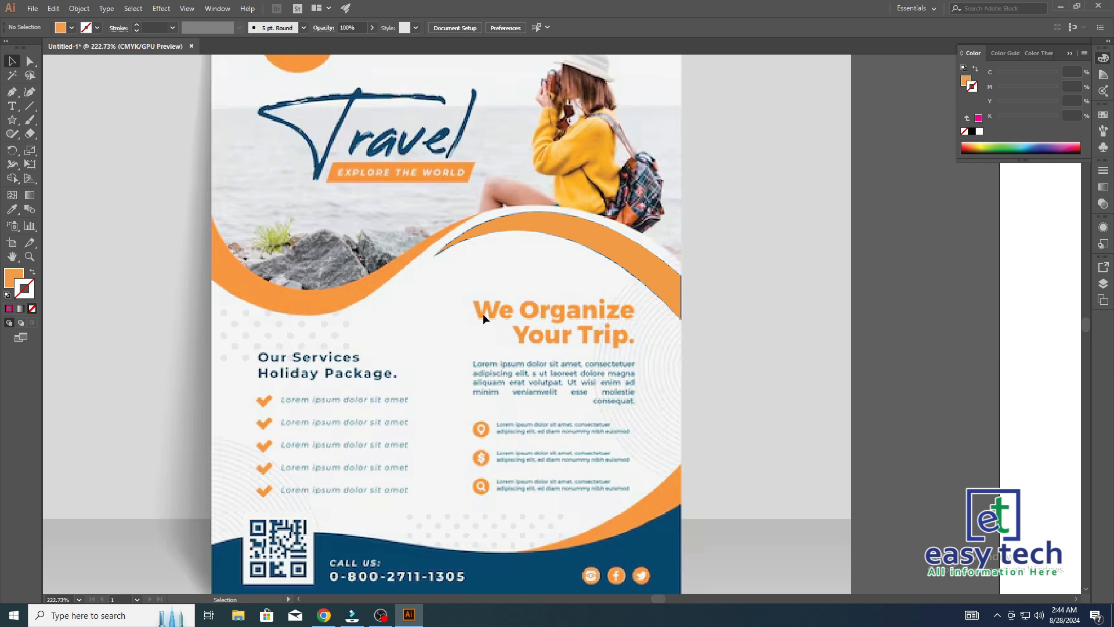
pyautogui.moveTo(563, 239); pyautogui.dragTo(619, 344)
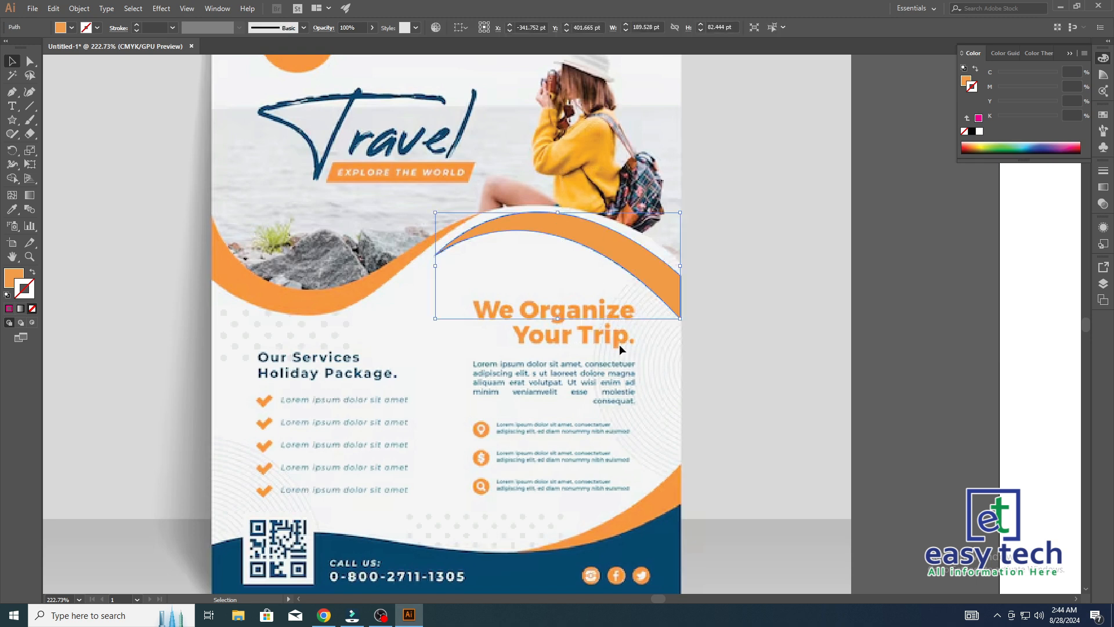
pyautogui.press('Delete')
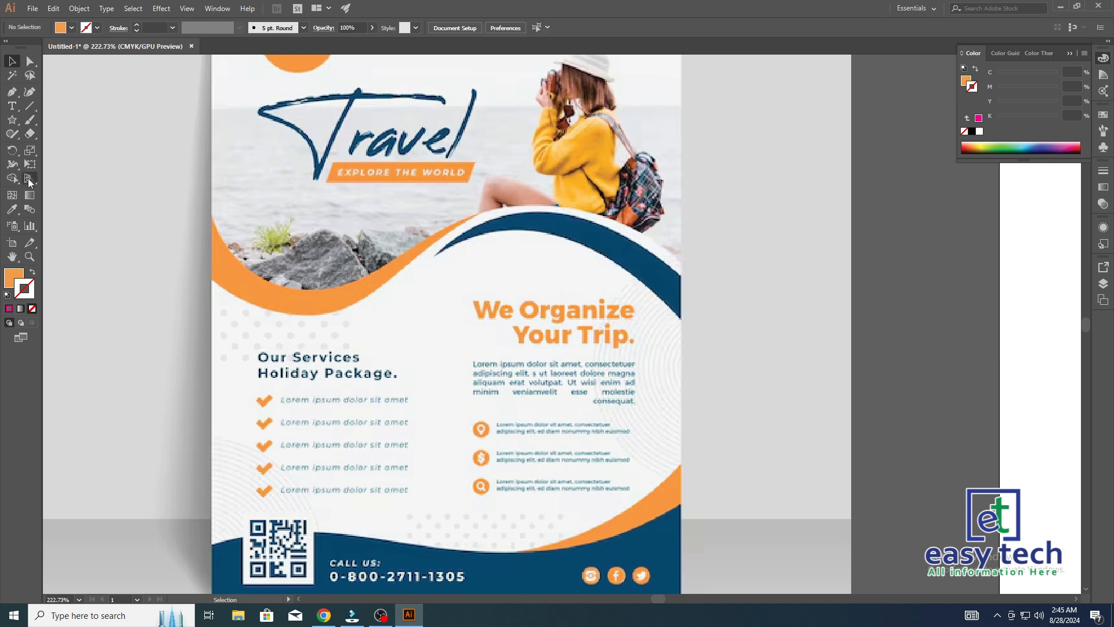
pyautogui.click(19, 99)
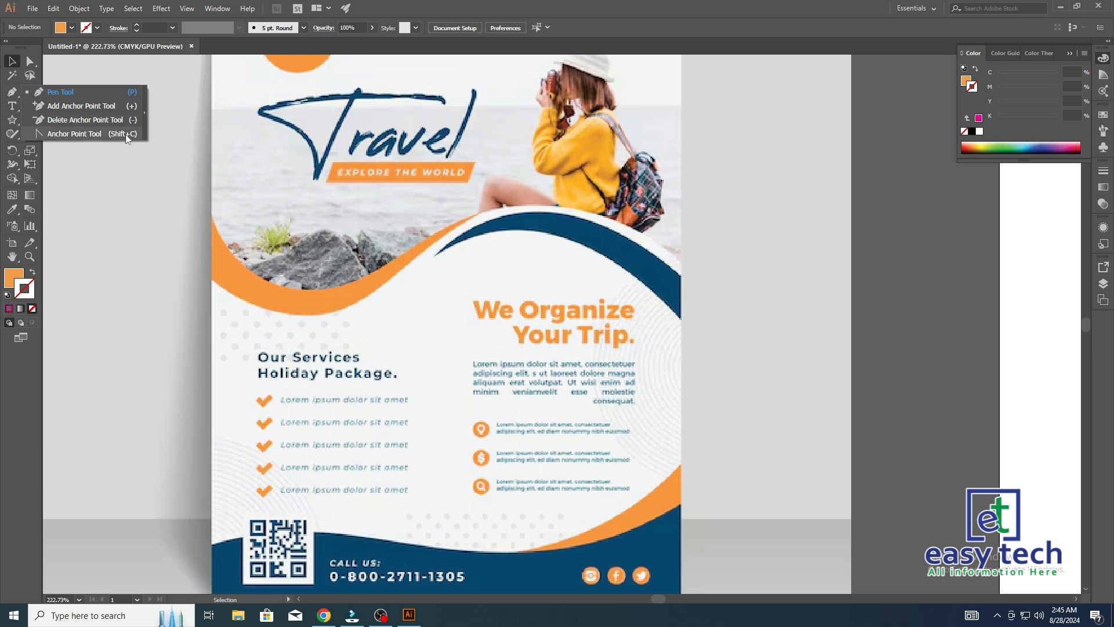
pyautogui.click(299, 192)
# - Draw an orange rectangle on the artboard above the pink star, and deselect it
pyautogui.moveTo(307, 193); pyautogui.dragTo(239, 326)
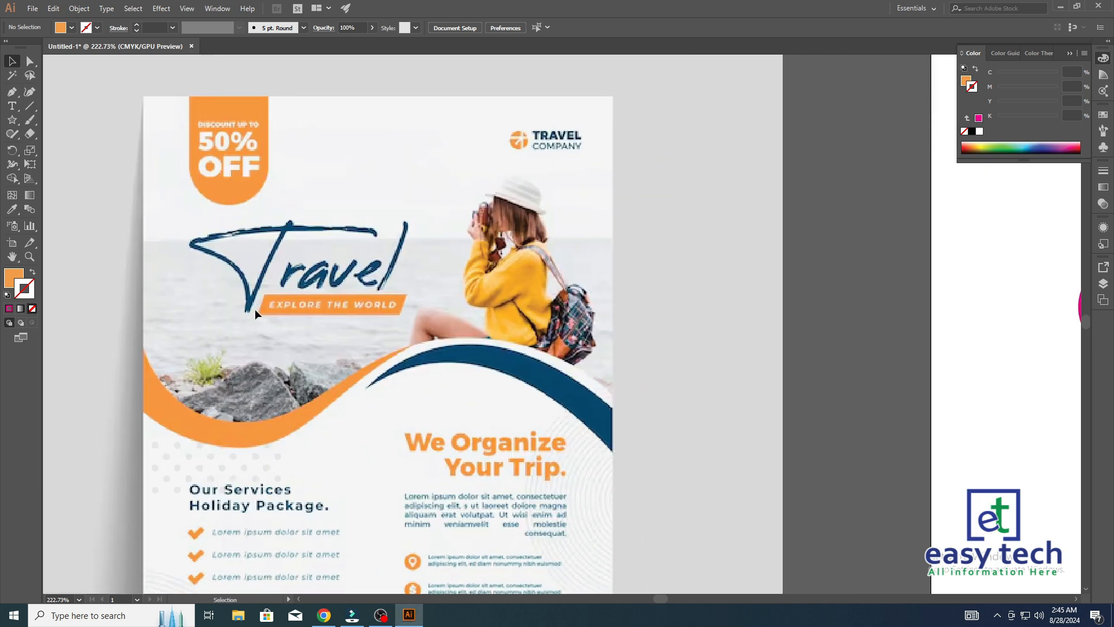
pyautogui.moveTo(355, 301); pyautogui.dragTo(317, 308)
pyautogui.moveTo(503, 281); pyautogui.dragTo(371, 311)
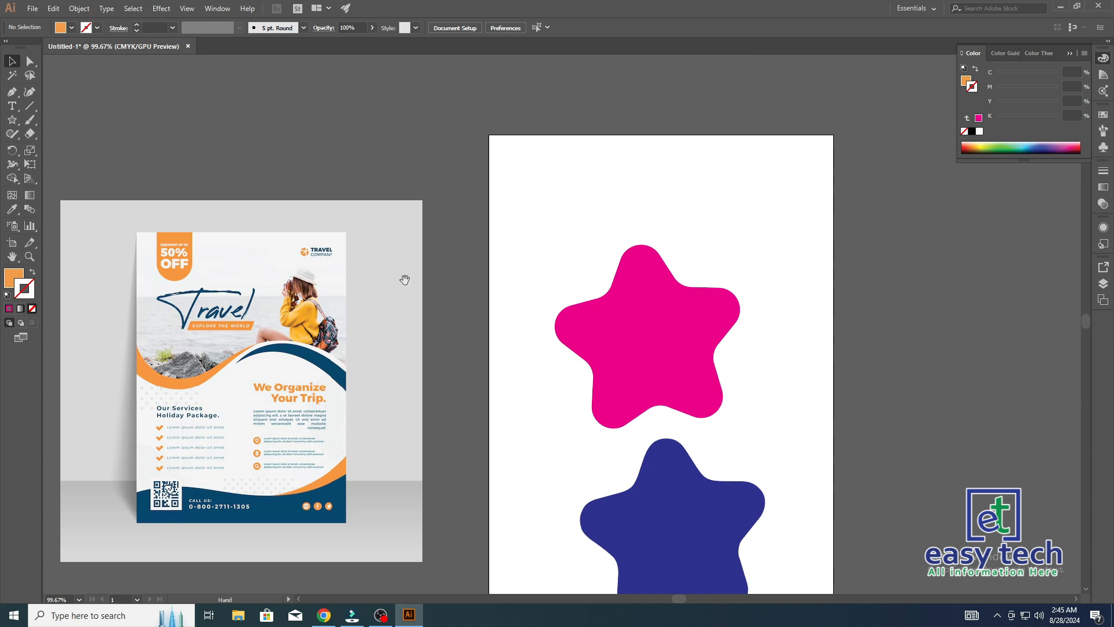
pyautogui.moveTo(411, 278); pyautogui.dragTo(358, 304)
pyautogui.moveTo(505, 237); pyautogui.dragTo(486, 256)
pyautogui.press('m')
pyautogui.moveTo(283, 147); pyautogui.dragTo(584, 356)
pyautogui.press('a')
pyautogui.click(667, 226)
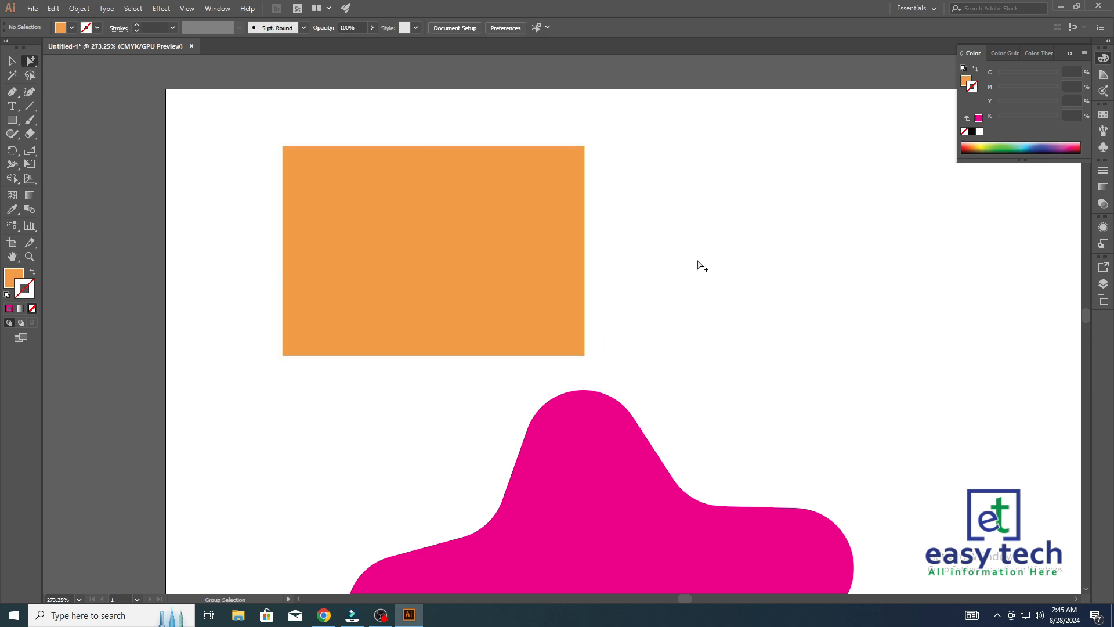
# - Add anchor points to the orange rectangle: two on its top edge and one each on its left, bottom and right edges
pyautogui.click(12, 93)
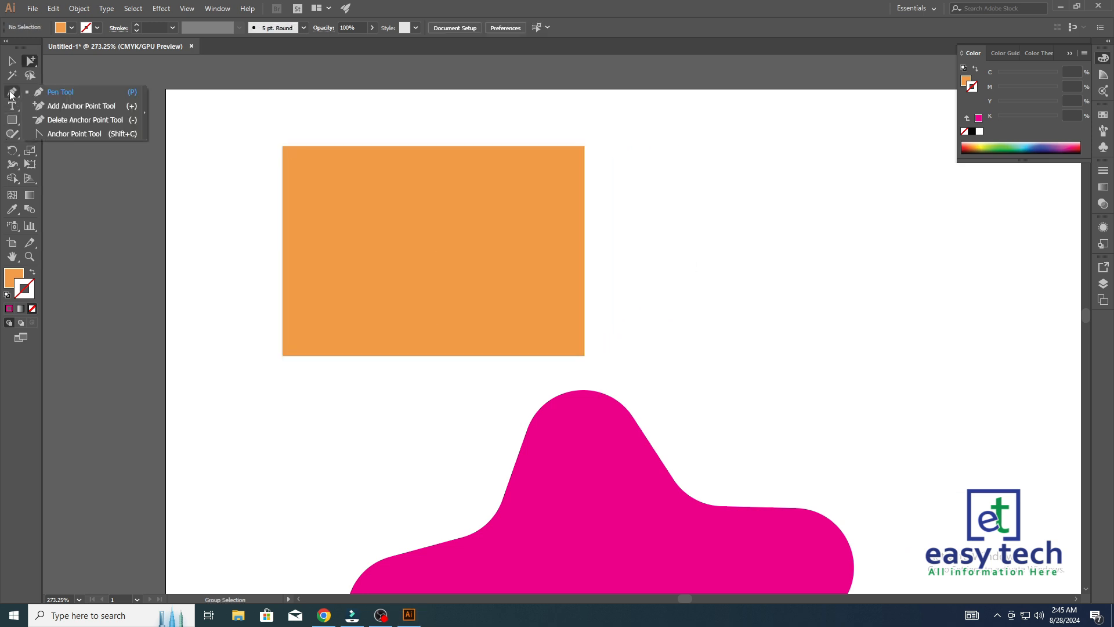
pyautogui.click(76, 108)
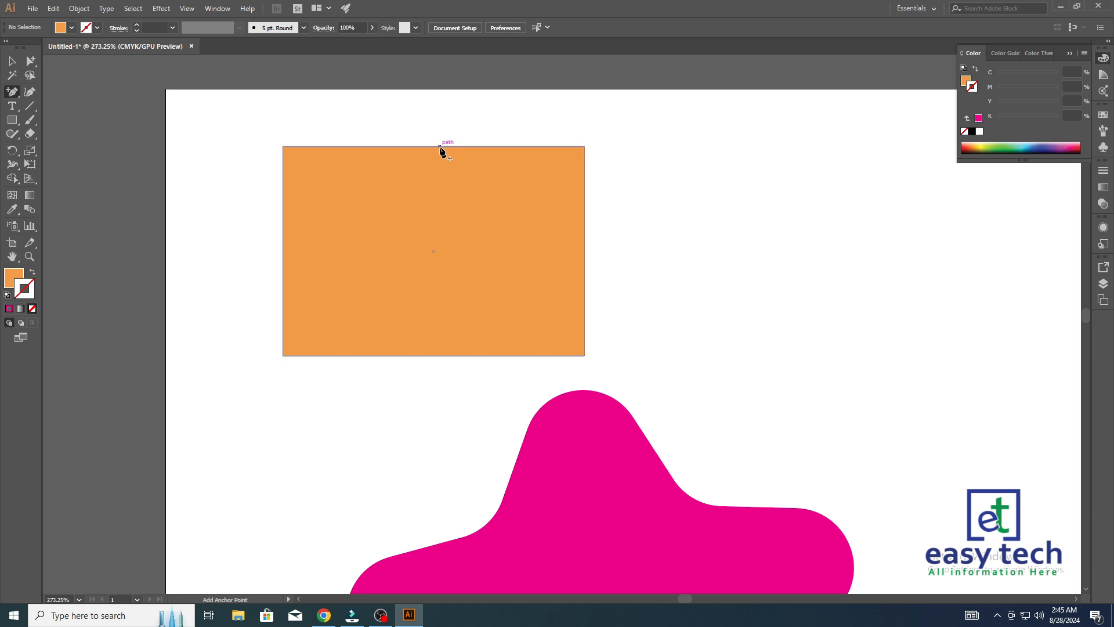
pyautogui.click(490, 146)
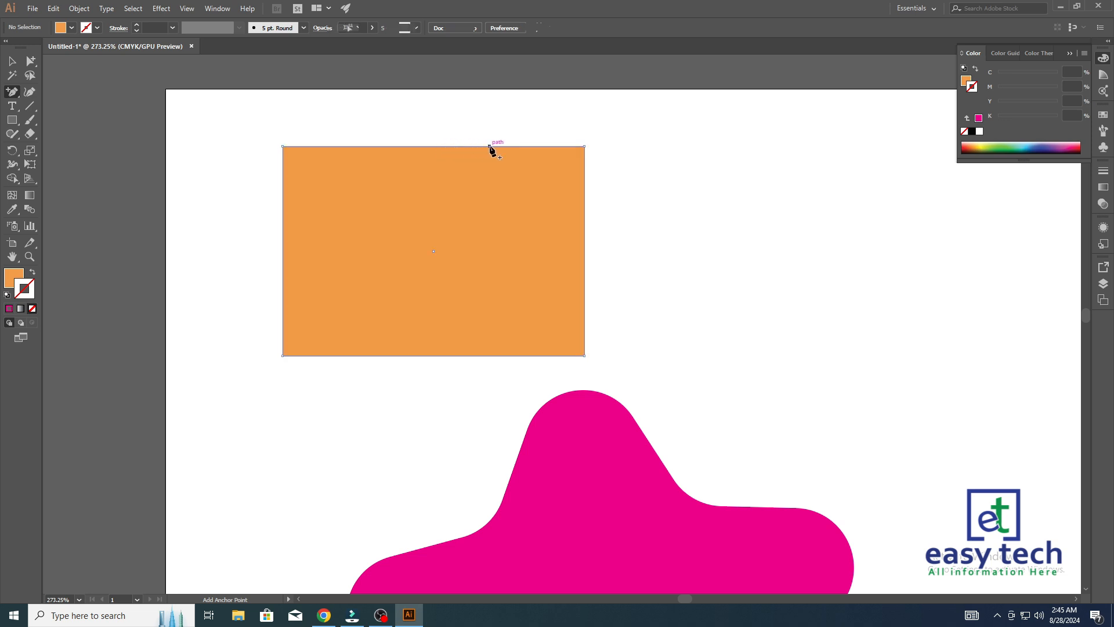
pyautogui.click(370, 146)
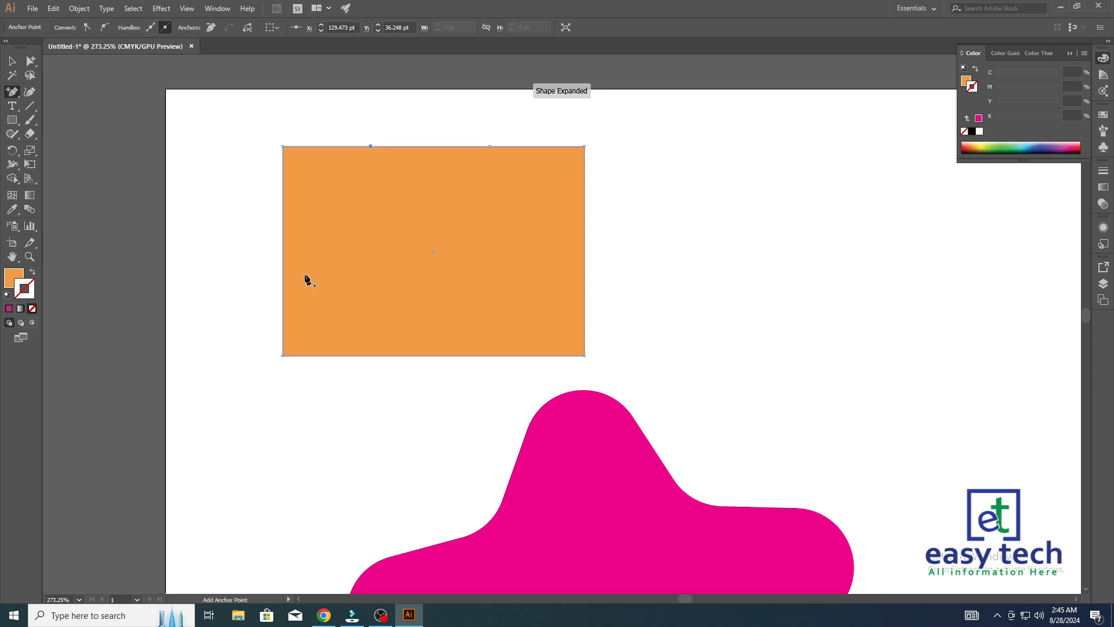
pyautogui.click(282, 237)
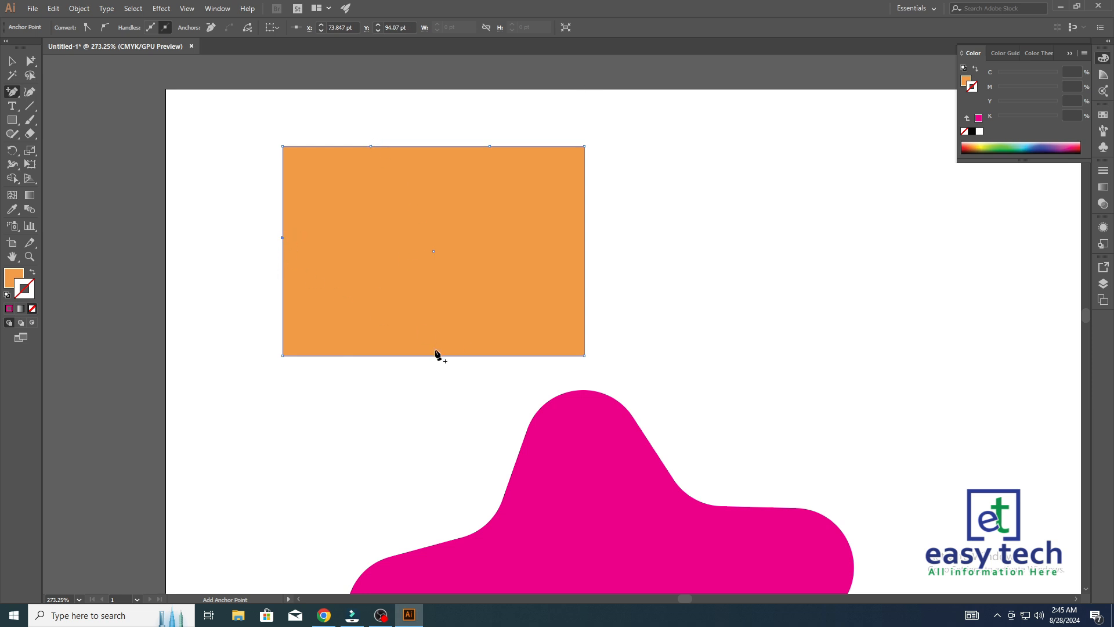
pyautogui.click(424, 355)
pyautogui.click(584, 246)
# - Delete the orange rectangle's top-left corner anchor point to cut that corner diagonally
pyautogui.click(11, 92)
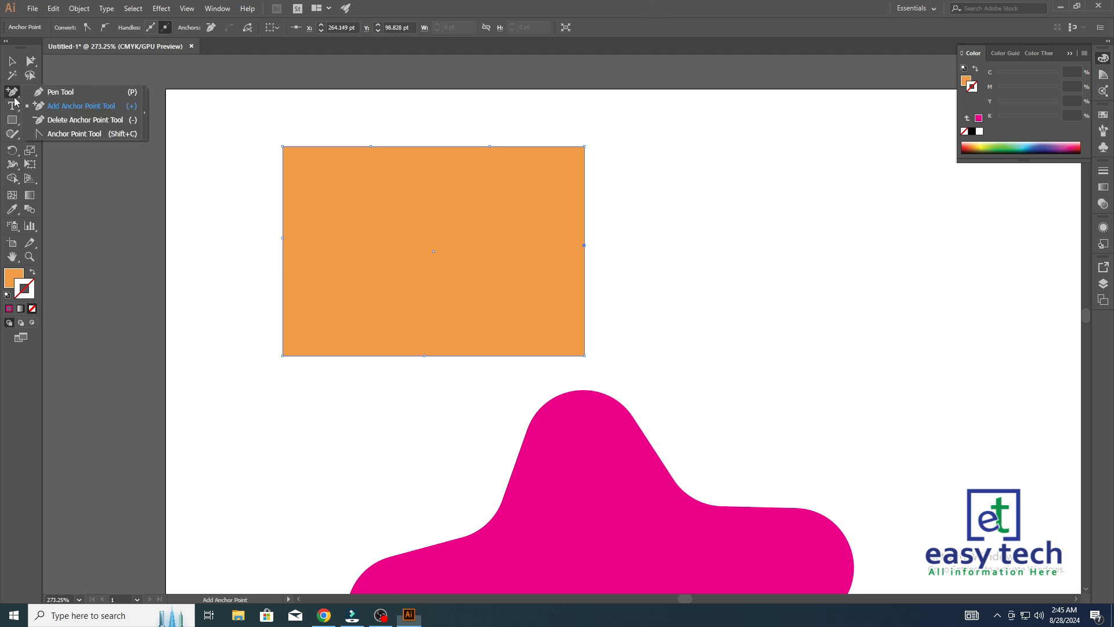
pyautogui.click(63, 121)
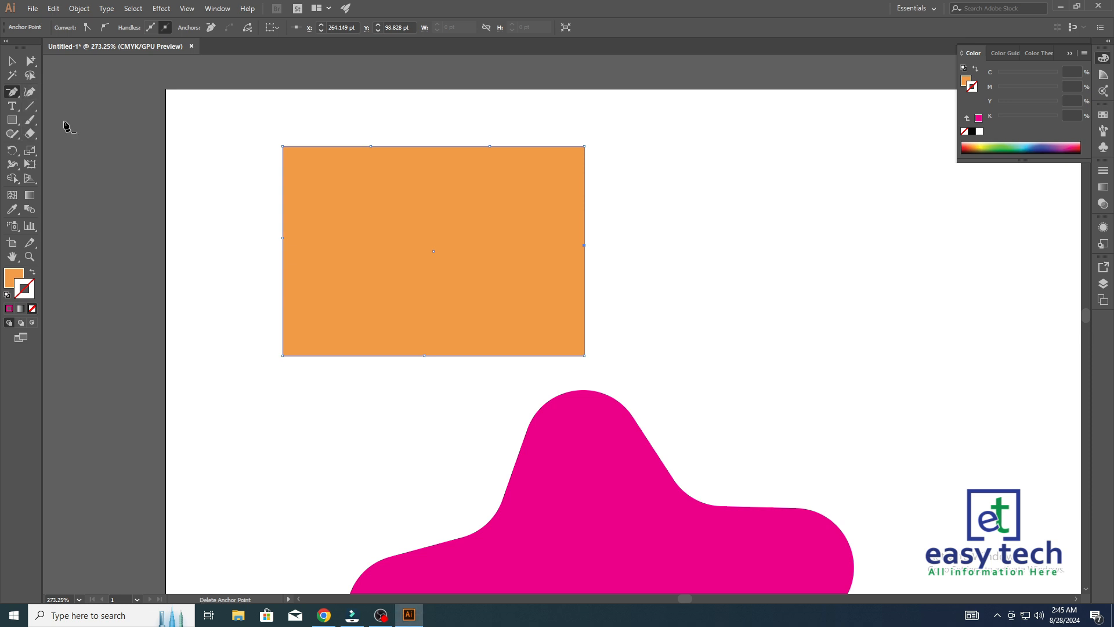
pyautogui.click(282, 147)
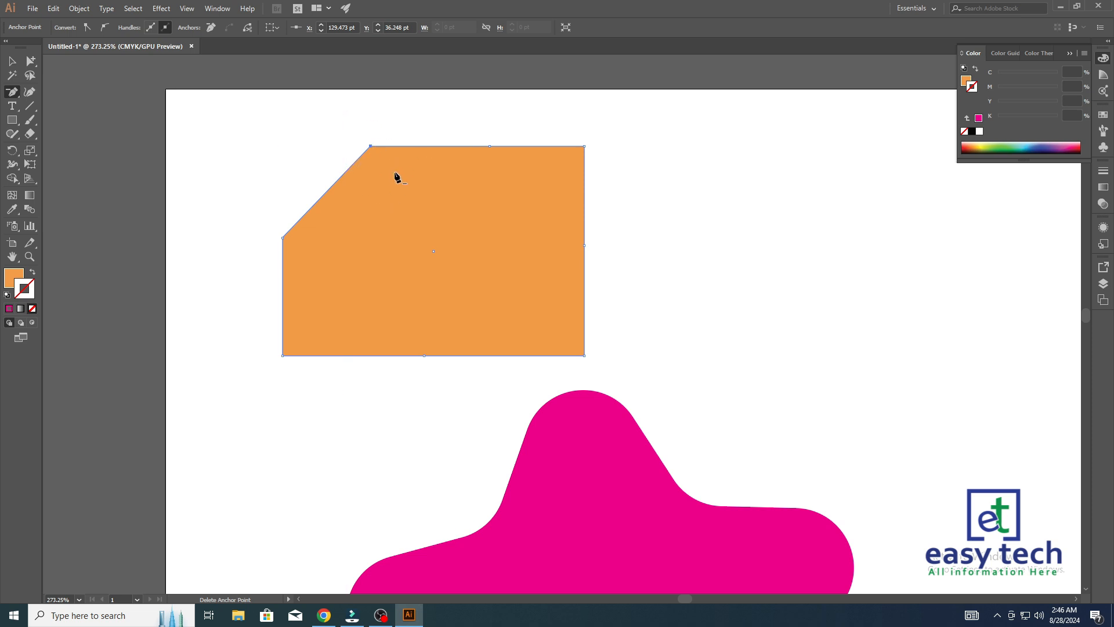
# - Draw a second orange rectangle, about 185 by 116 pt, to the right of the cut-corner shape
pyautogui.press('v')
pyautogui.moveTo(616, 244); pyautogui.dragTo(425, 251)
pyautogui.press('m')
pyautogui.moveTo(437, 156); pyautogui.dragTo(730, 341)
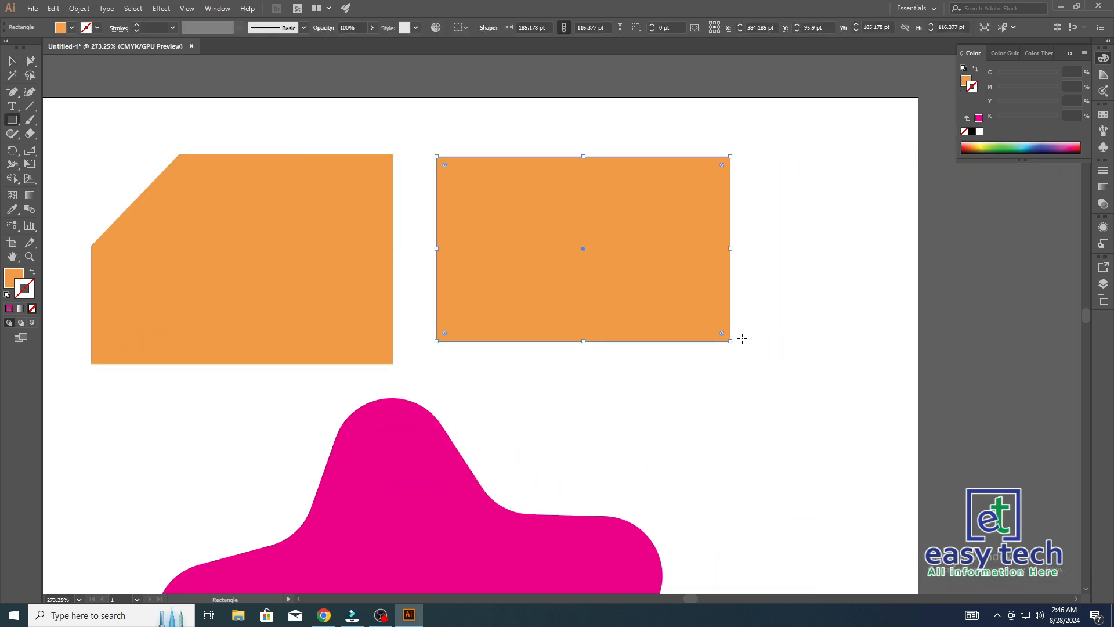
pyautogui.moveTo(469, 251); pyautogui.dragTo(576, 239)
# - Delete the second rectangle's top-left corner anchor point, and undo the deletion
pyautogui.press('v')
pyautogui.moveTo(12, 92); pyautogui.dragTo(52, 120)
pyautogui.click(544, 144)
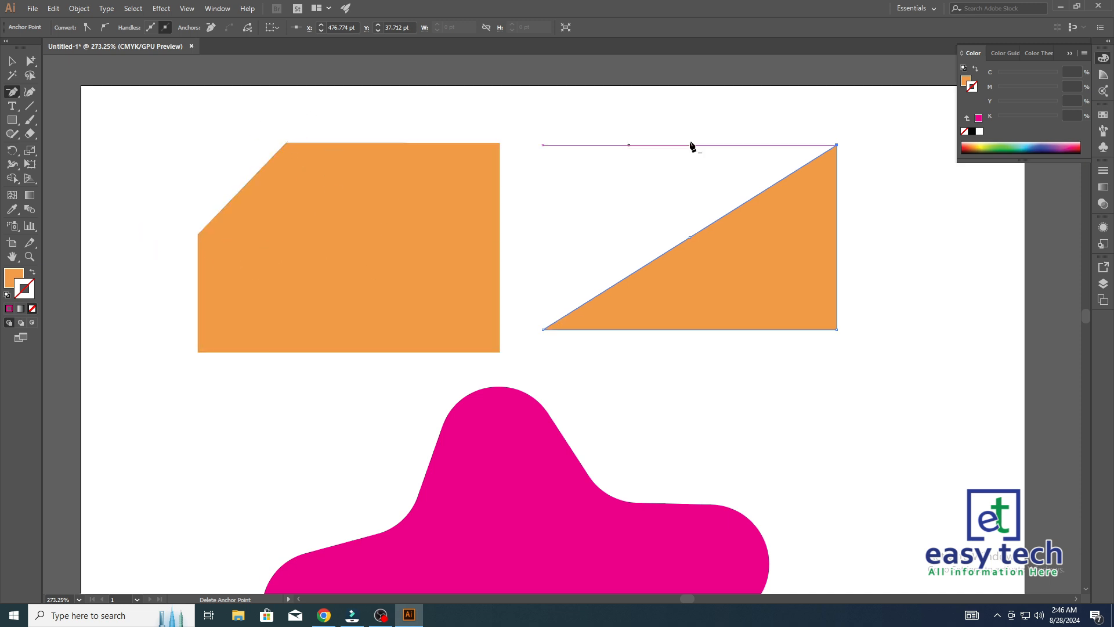
pyautogui.hotkey('ctrl', 'z')
# - Try the Delete Anchor Point tool on the middle of the second rectangle's top edge
pyautogui.press('-')
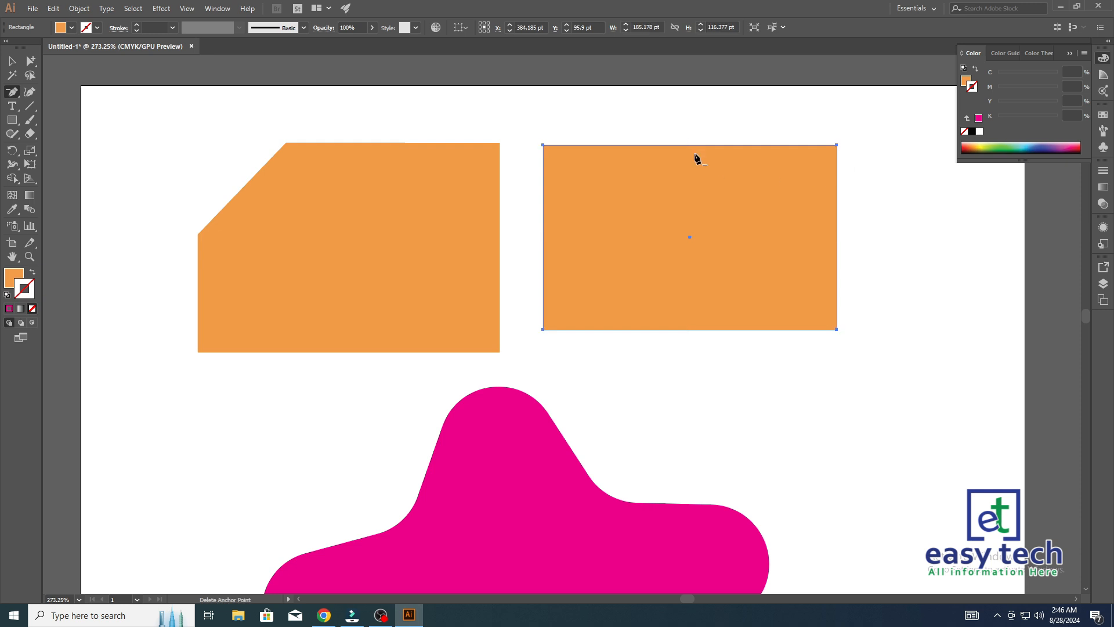
pyautogui.click(694, 145)
pyautogui.click(662, 322)
# - Add an anchor point near the middle of the second rectangle's top edge, and delete its top-left corner anchor point
pyautogui.click(12, 92)
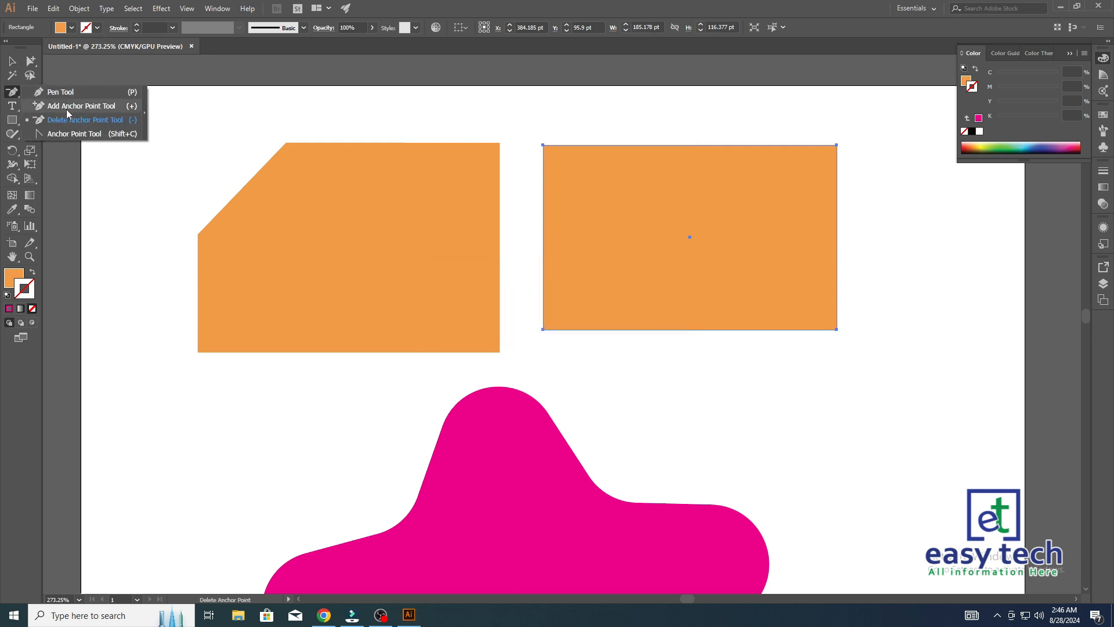
pyautogui.click(69, 107)
pyautogui.click(698, 145)
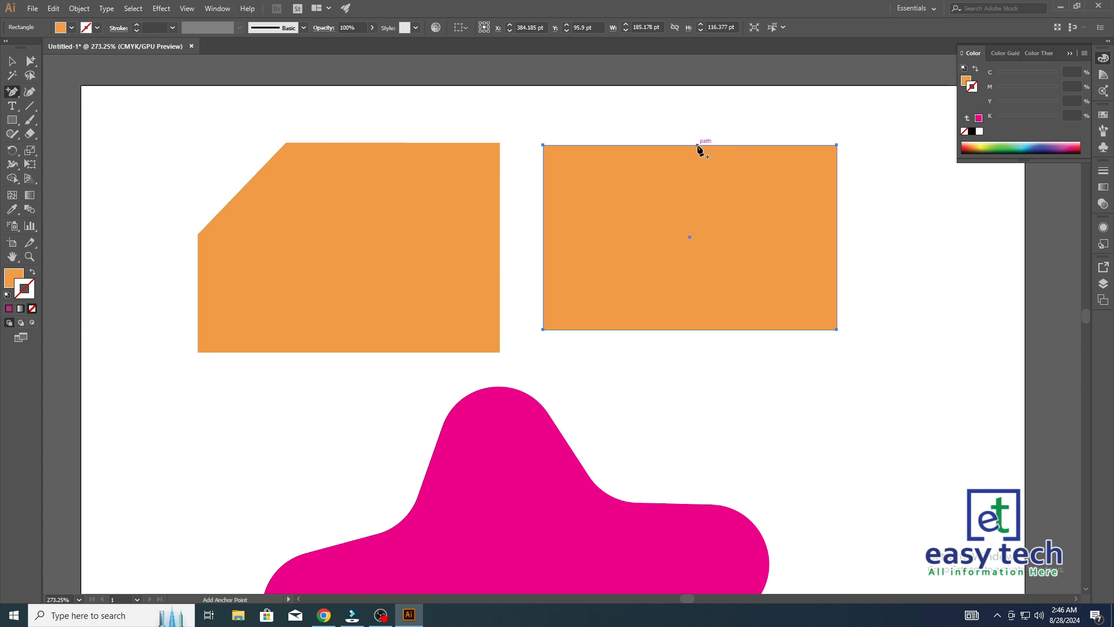
pyautogui.click(12, 92)
pyautogui.click(70, 121)
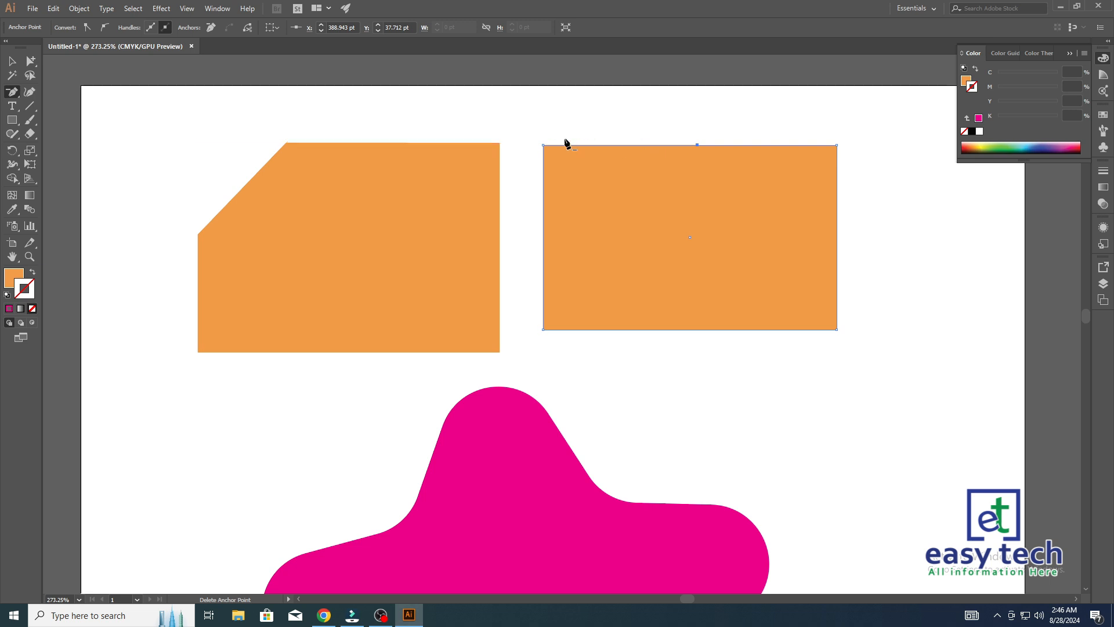
pyautogui.click(544, 145)
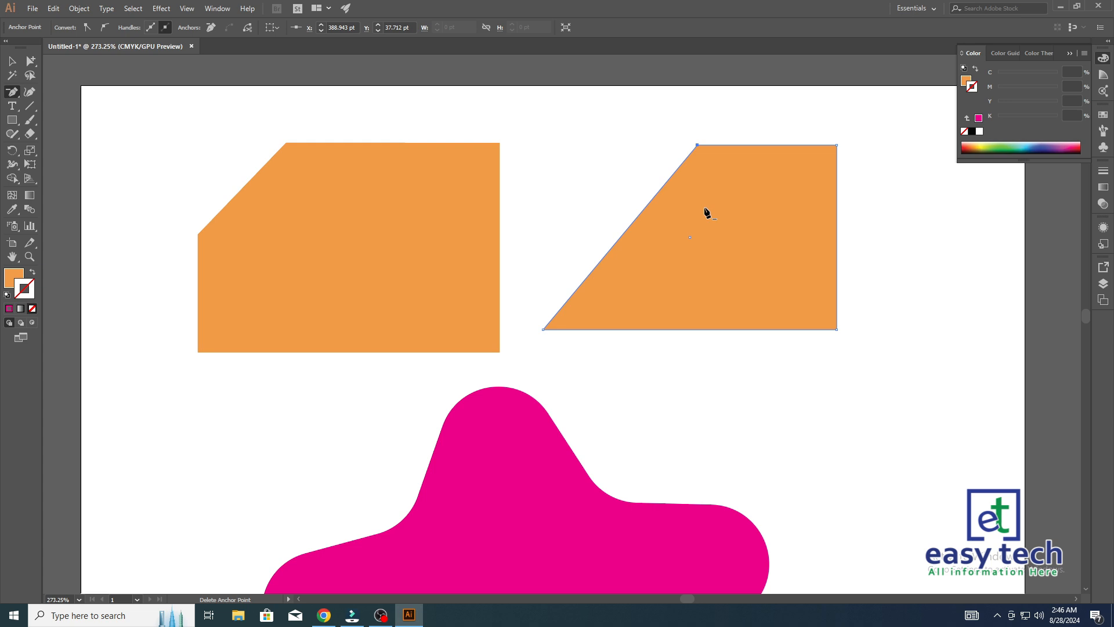
pyautogui.hotkey('ctrl', 'space')
pyautogui.moveTo(690, 250); pyautogui.dragTo(505, 261)
pyautogui.moveTo(581, 263); pyautogui.dragTo(641, 266)
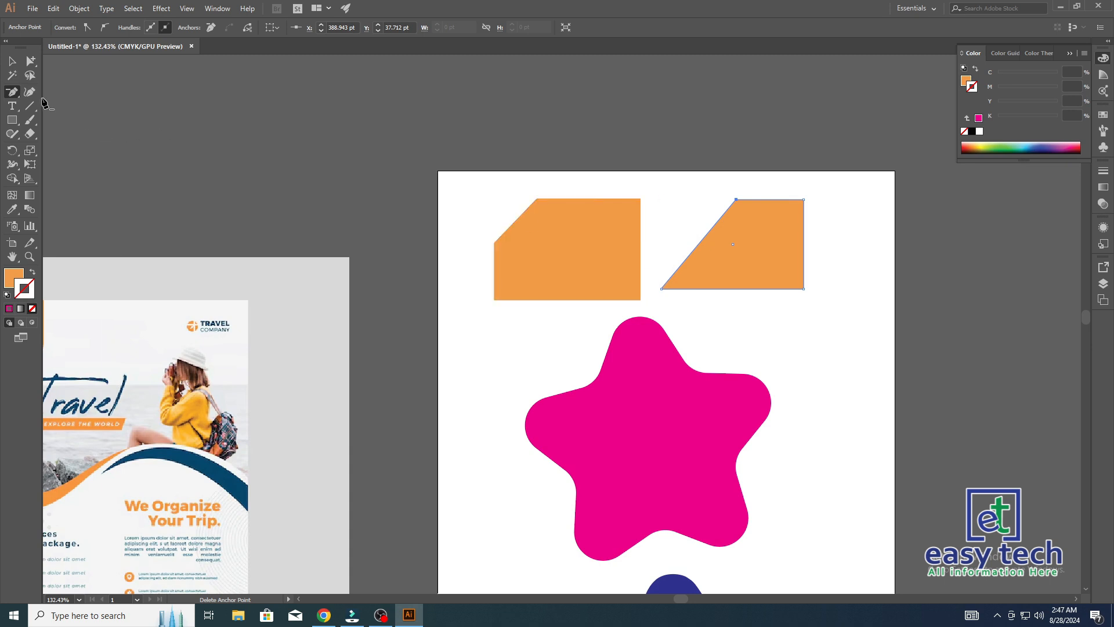
pyautogui.click(12, 92)
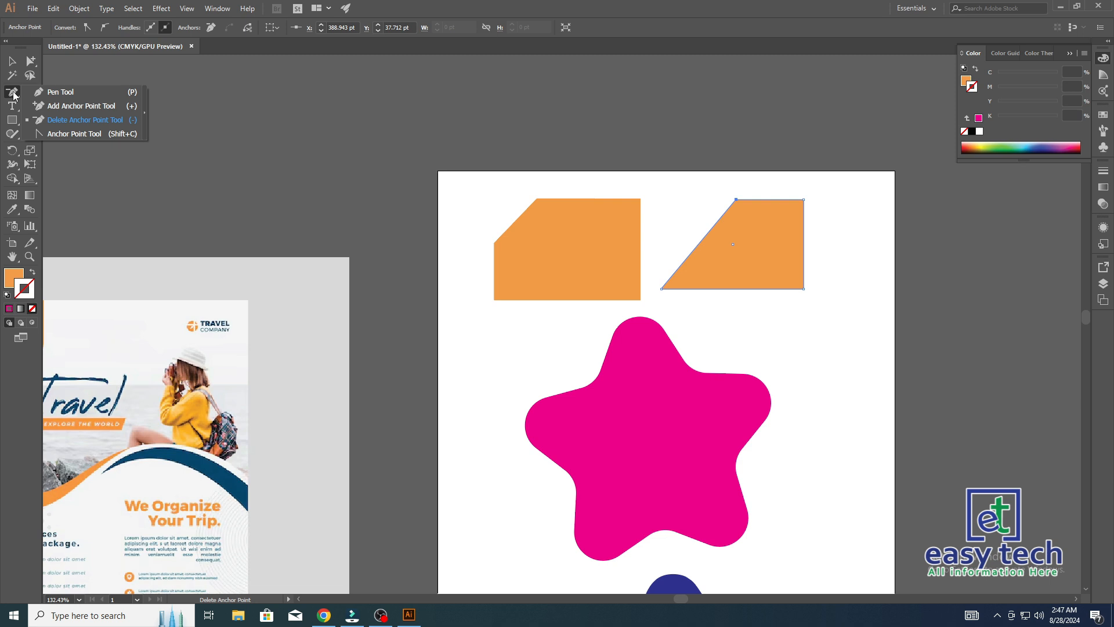
pyautogui.click(568, 331)
pyautogui.click(660, 322)
pyautogui.press('v')
pyautogui.moveTo(746, 328); pyautogui.dragTo(647, 283)
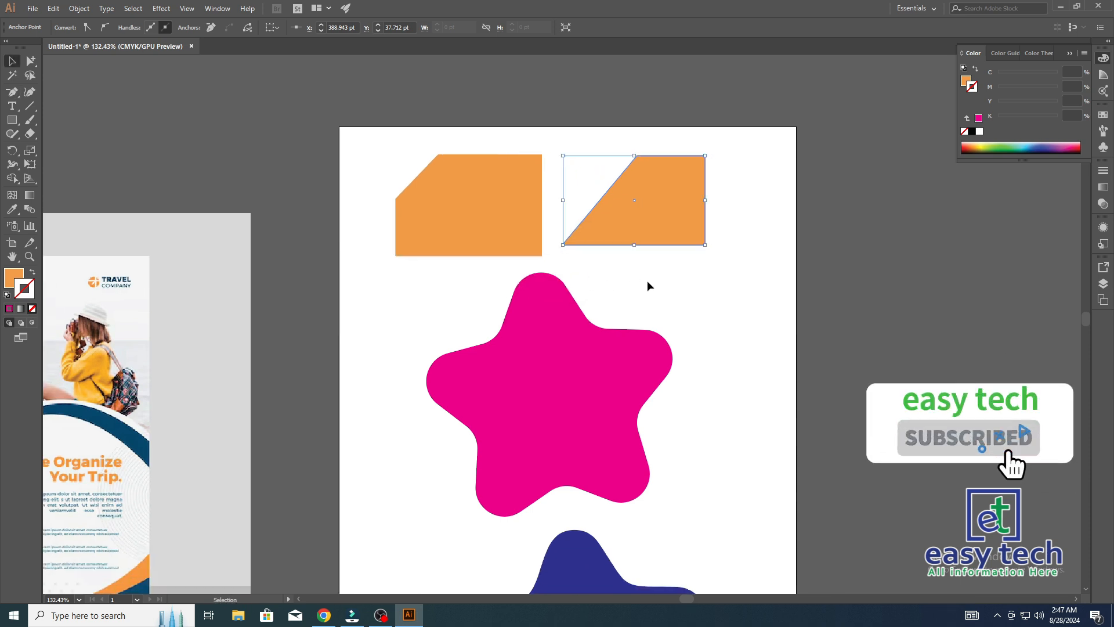